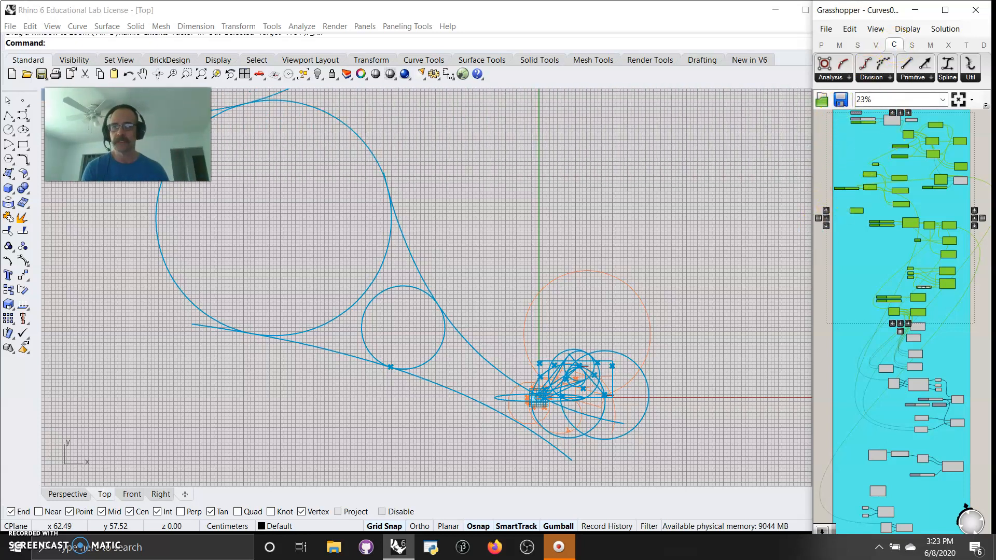
Arrange the Rhino and Grasshopper windows side by side, with Rhino taking the first half of the screen and Grasshopper the second
drag(558, 19, 2, 3)
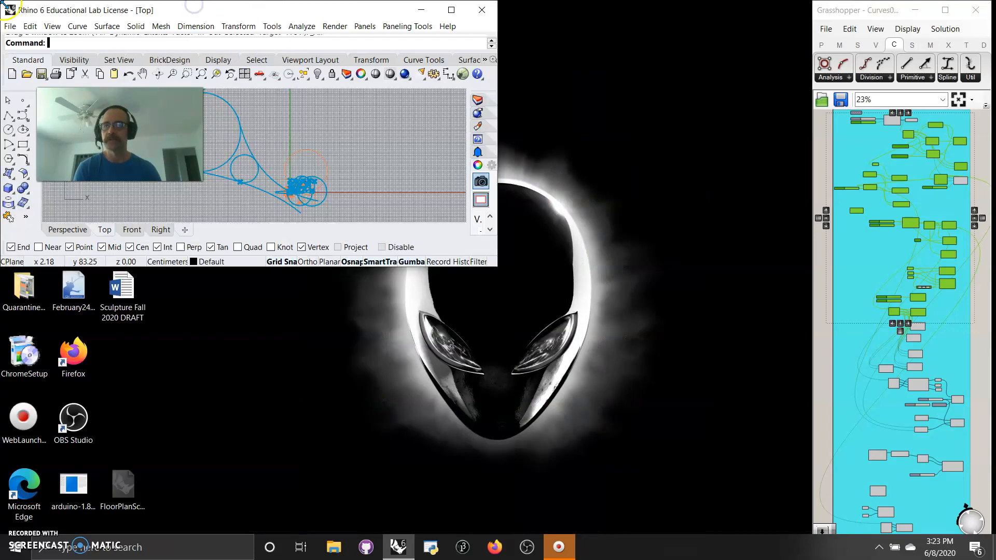
drag(275, 267, 271, 532)
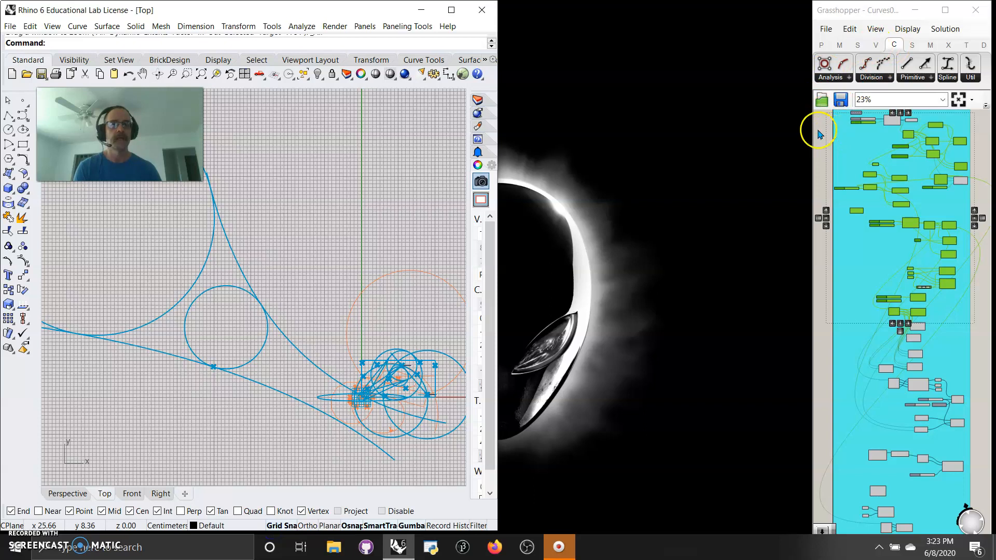
drag(810, 125, 468, 128)
Deselect all components and examine the start of the definition around Populate 2D, List Item and the line components
right_drag(667, 196, 820, 229)
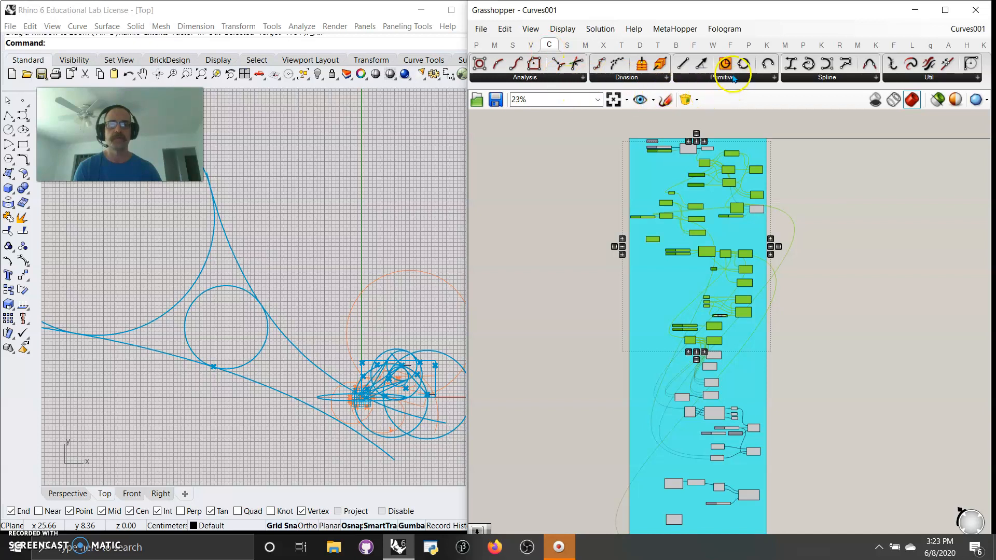
right_drag(577, 418, 553, 391)
click(540, 309)
right_drag(811, 319, 850, 386)
mouse_move(838, 428)
right_down()
mouse_move(801, 303)
mouse_move(828, 425)
right_up()
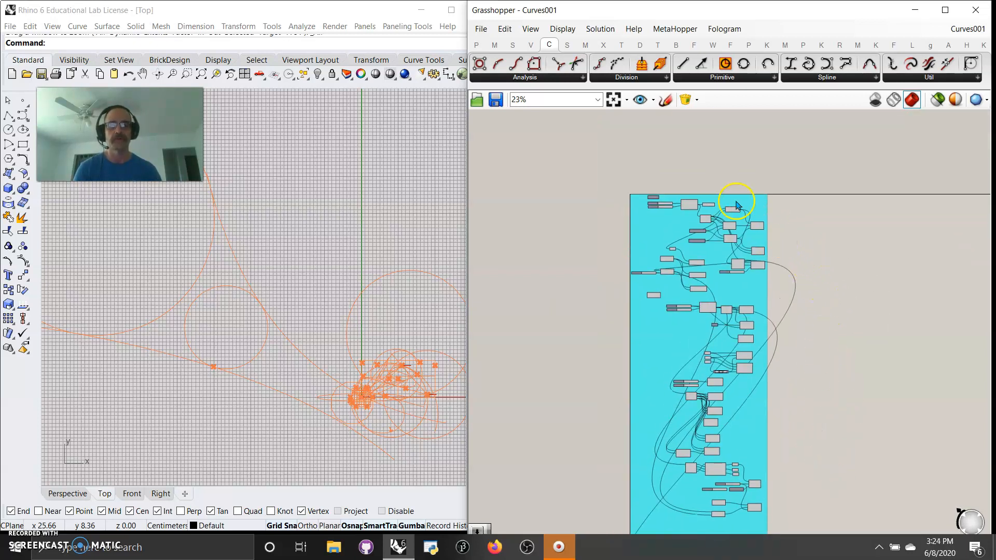
mouse_move(784, 388)
right_down()
mouse_move(789, 229)
mouse_move(800, 318)
mouse_move(789, 396)
right_up()
scroll(643, 172, up, 8)
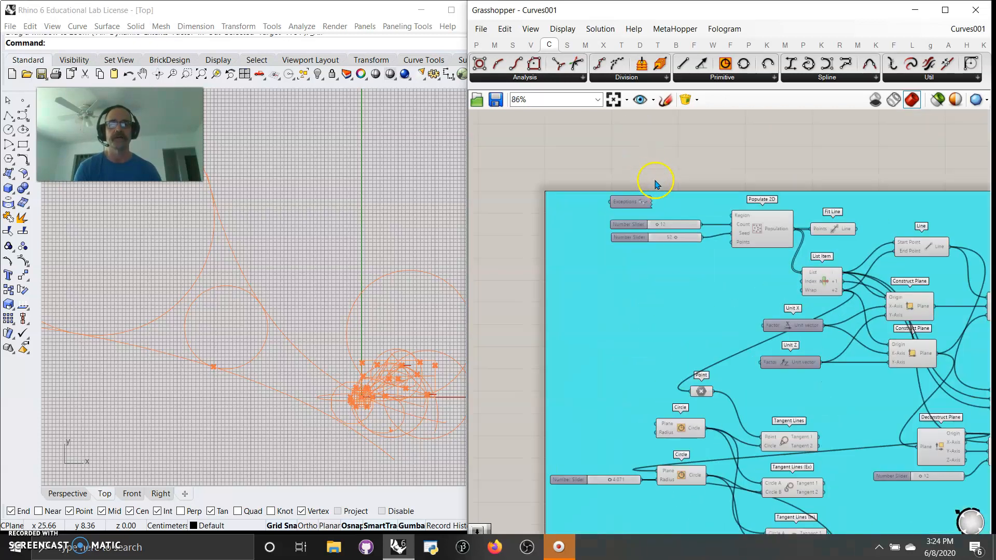
scroll(630, 374, down, 1)
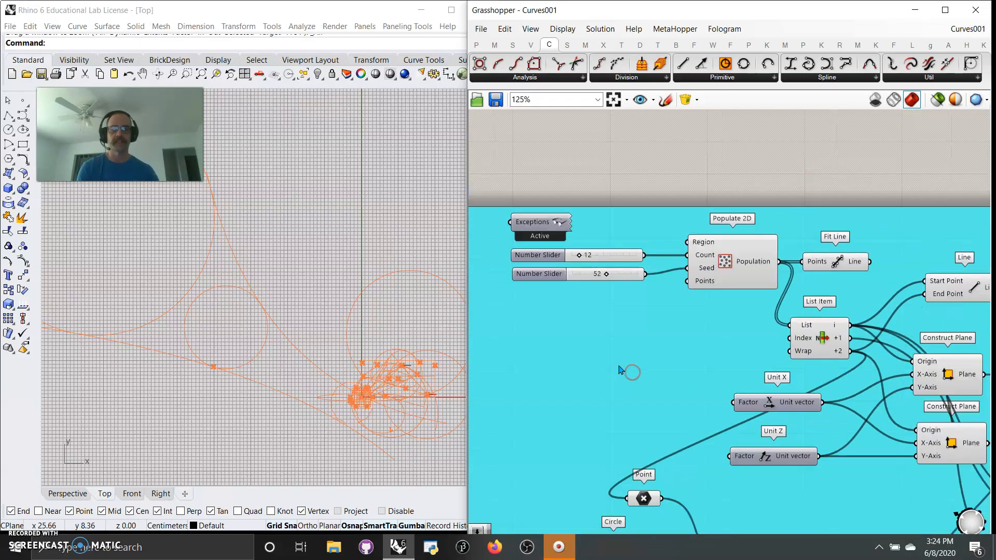
scroll(642, 353, down, 2)
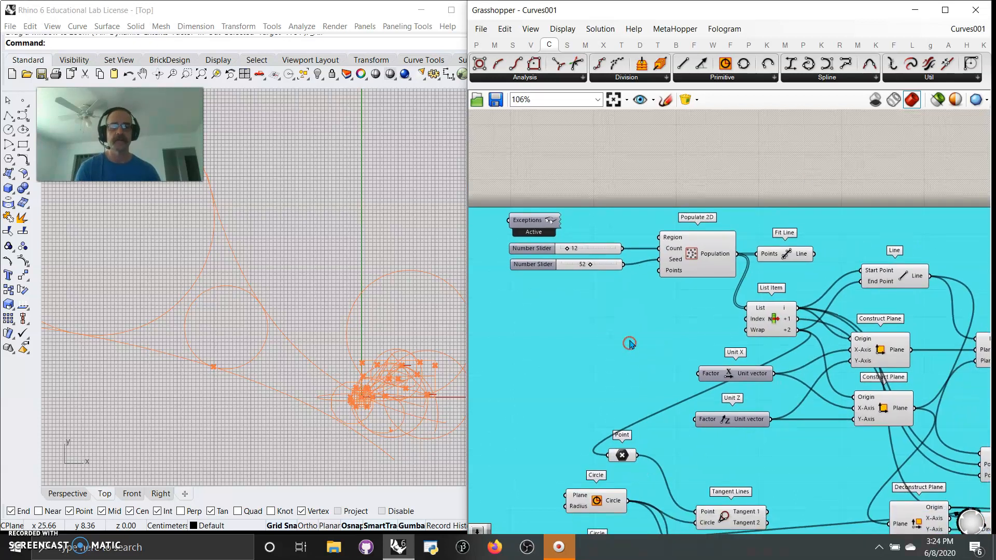
right_drag(709, 171, 676, 171)
scroll(691, 143, down, 2)
scroll(662, 174, up, 1)
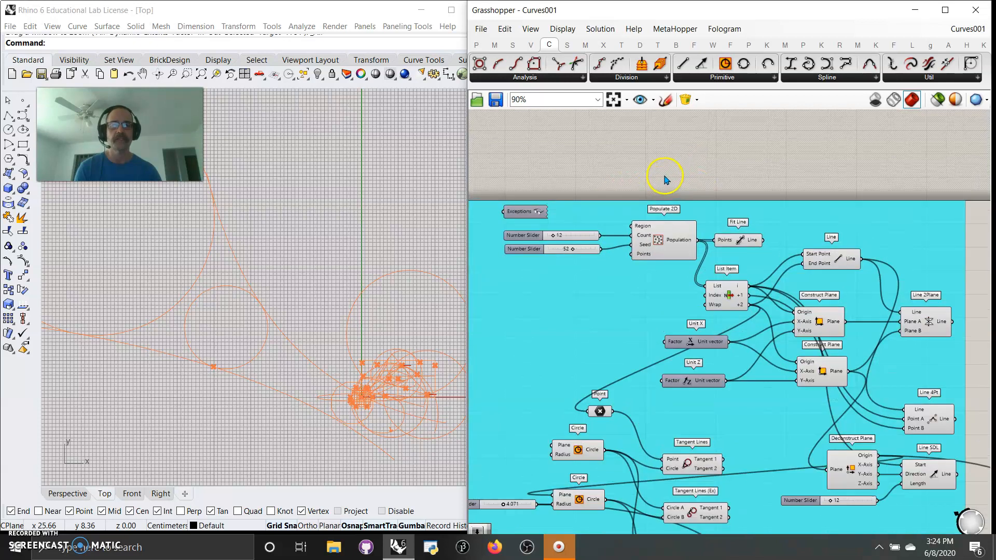
Restrict the Grasshopper preview to selected objects and display the Populate 2D points in the Rhino viewport
click(936, 100)
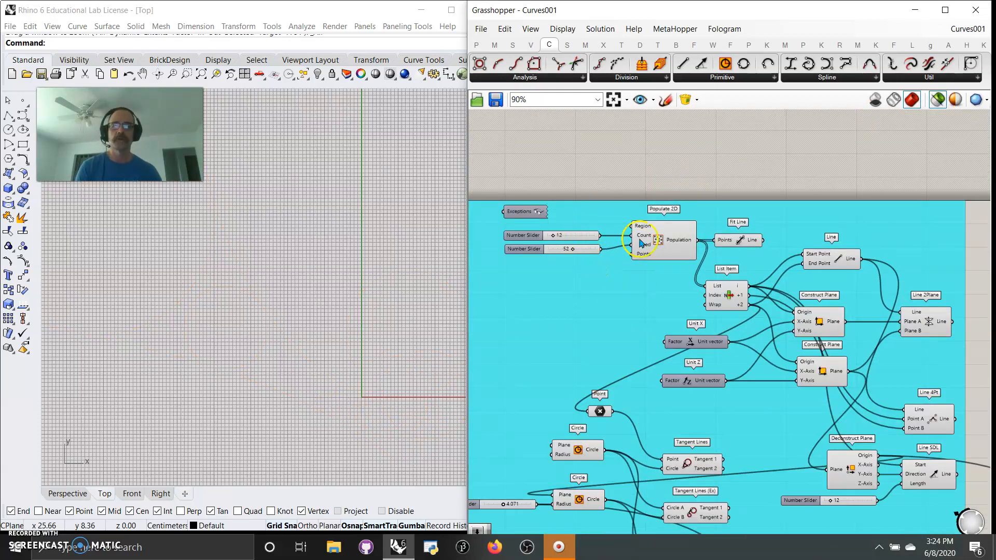
click(668, 242)
scroll(405, 422, up, 6)
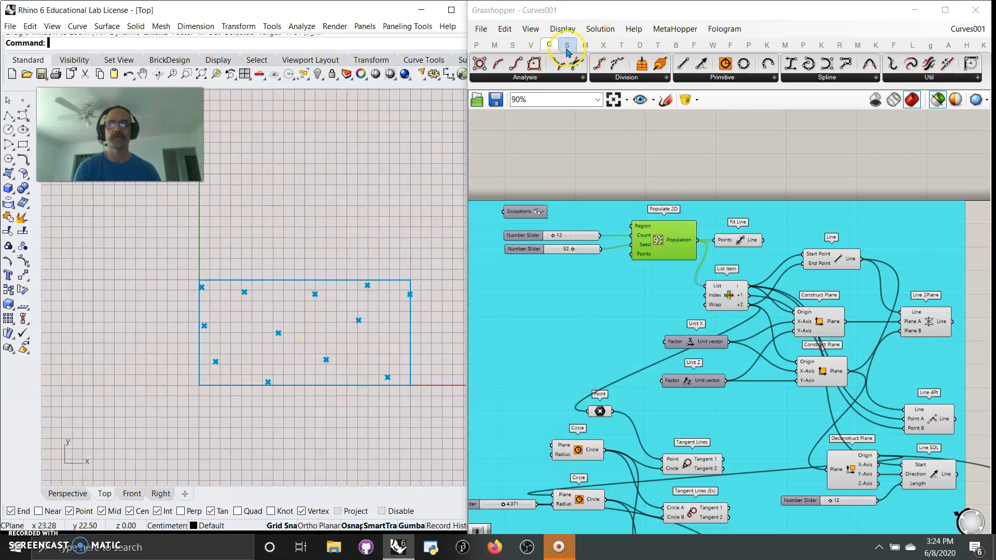
Look through the Vector grid components and the list of Curve primitive components, leaving nothing selected on the canvas
click(531, 45)
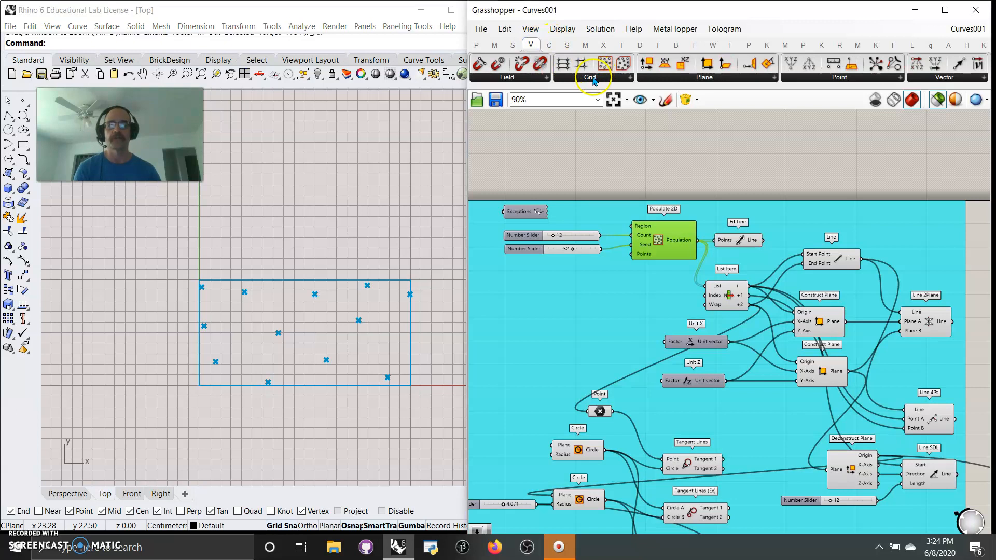
click(549, 44)
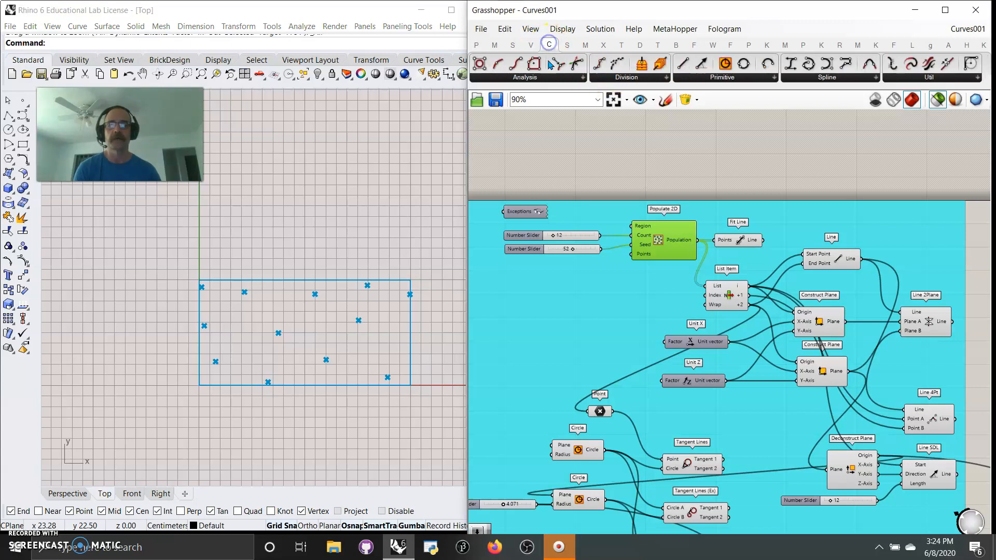
click(514, 45)
click(530, 44)
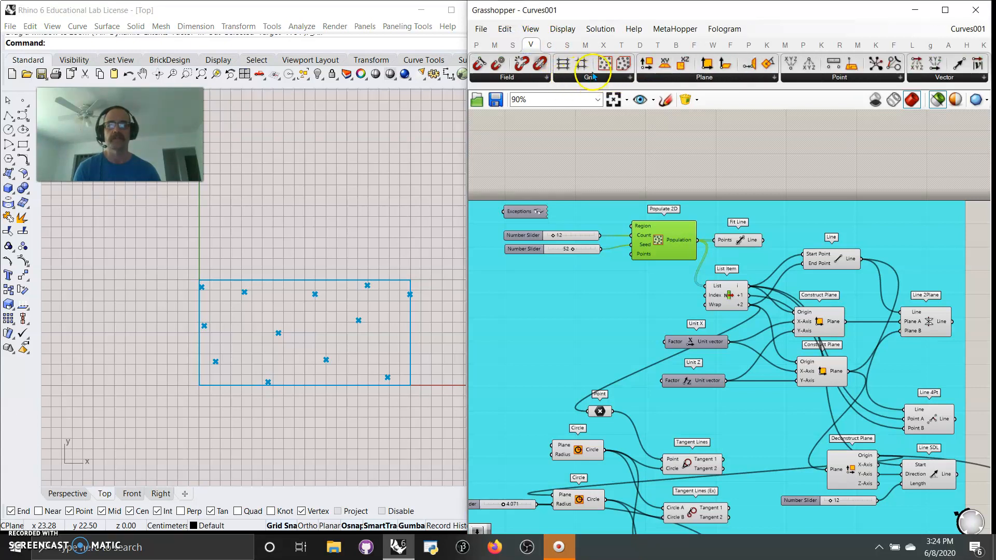
click(656, 266)
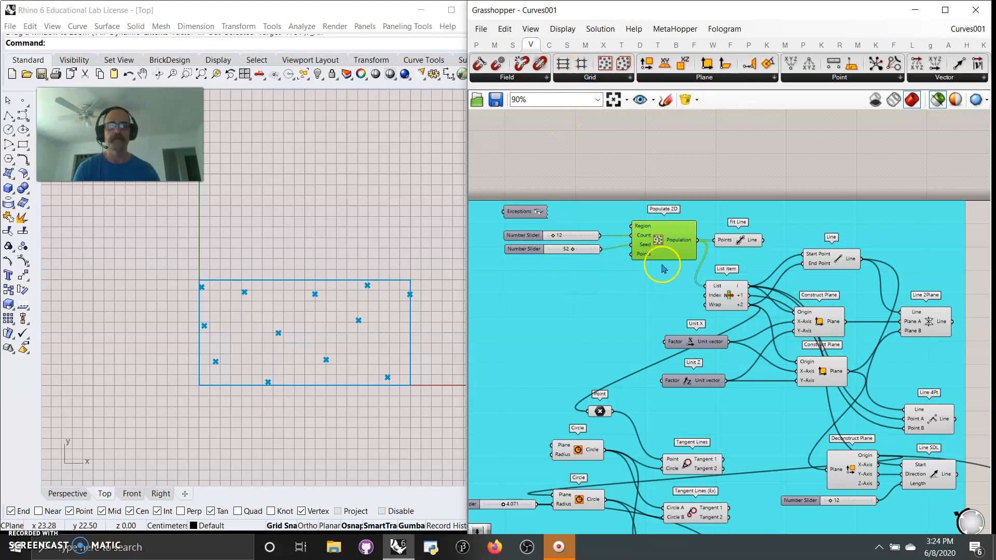
click(549, 45)
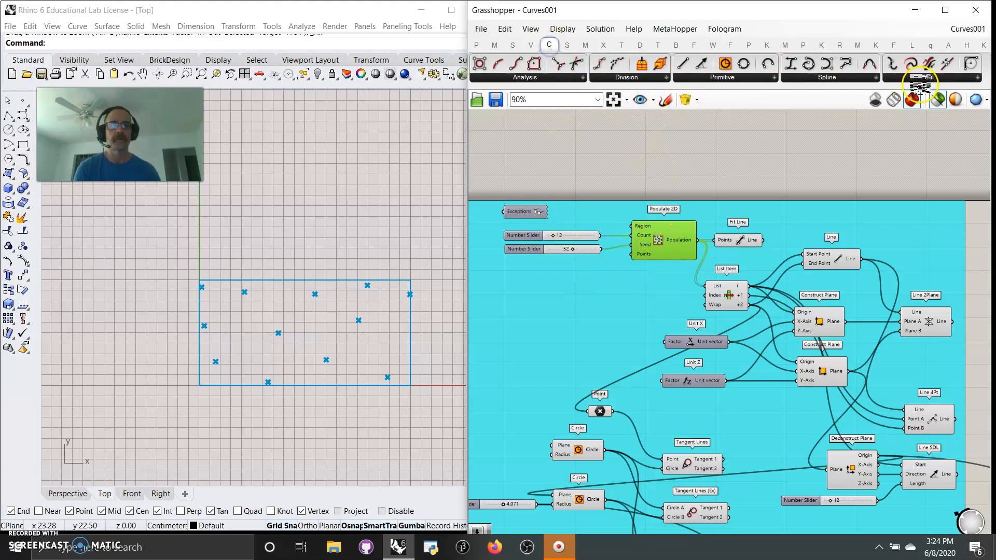
click(734, 80)
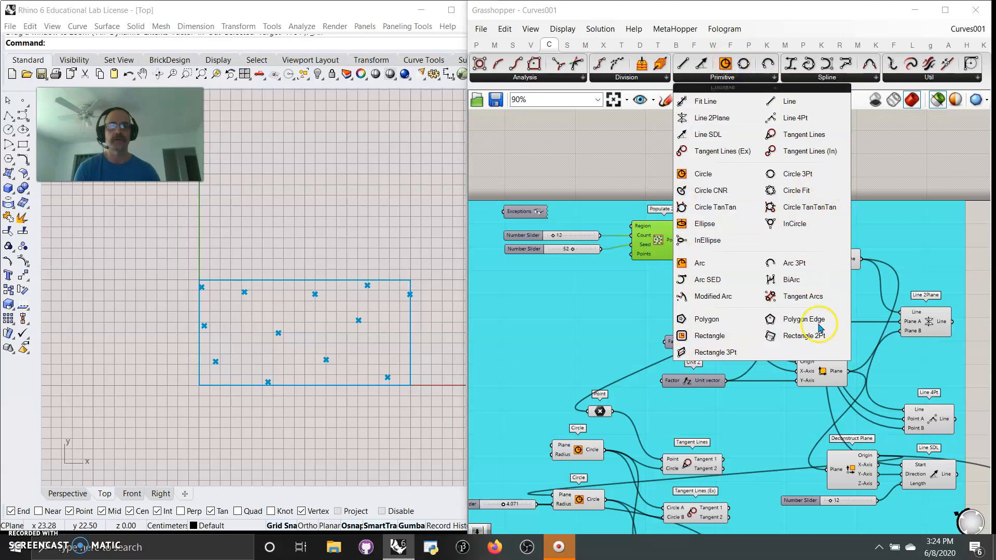
click(592, 136)
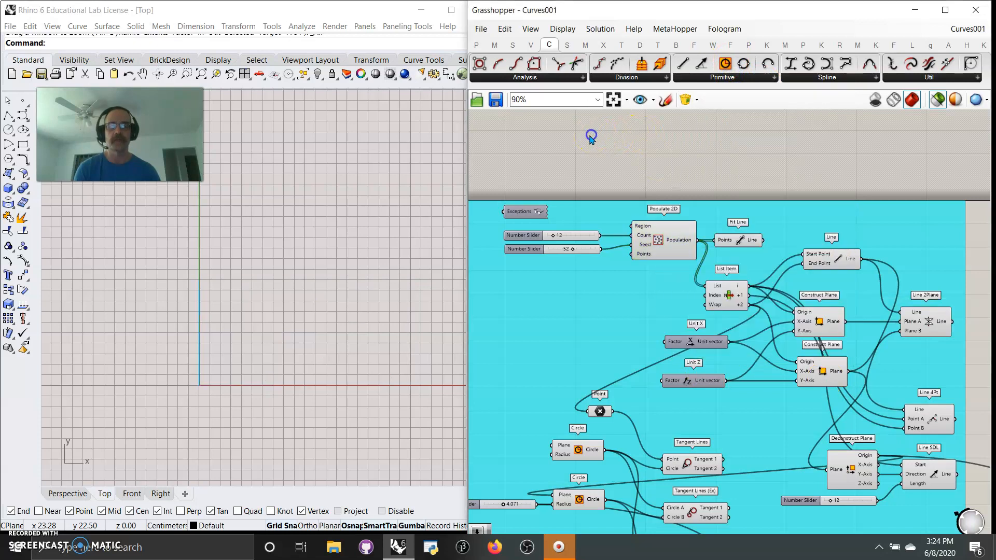
Preview the line fitted through the points and shift the Fit Line component slightly up and toward Populate 2D
click(740, 244)
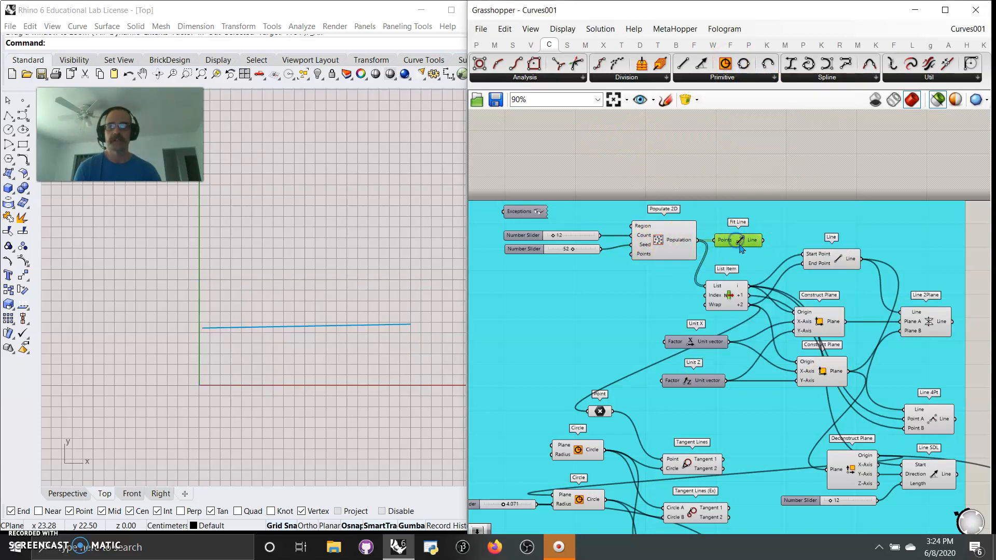
click(626, 253)
click(738, 242)
drag(740, 244, 732, 235)
Shift the List Item component slightly up beneath Fit Line, and inspect its outputs and the points it extracts
drag(727, 302, 730, 293)
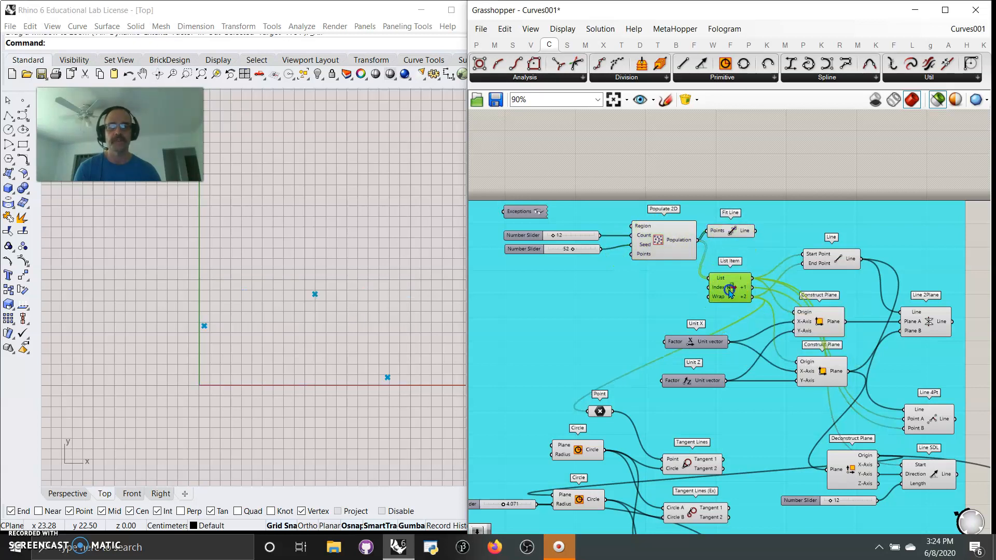
click(625, 296)
click(731, 288)
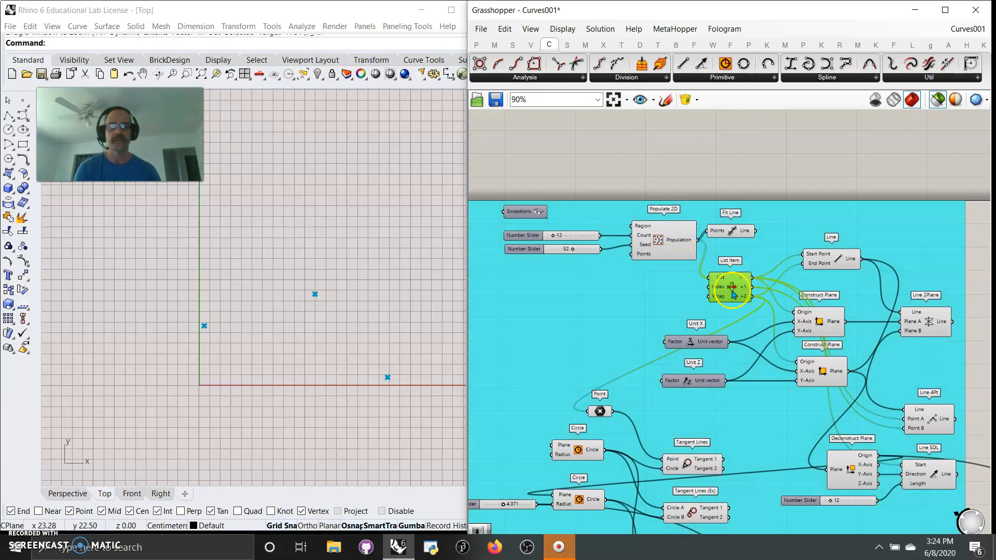
scroll(733, 295, up, 5)
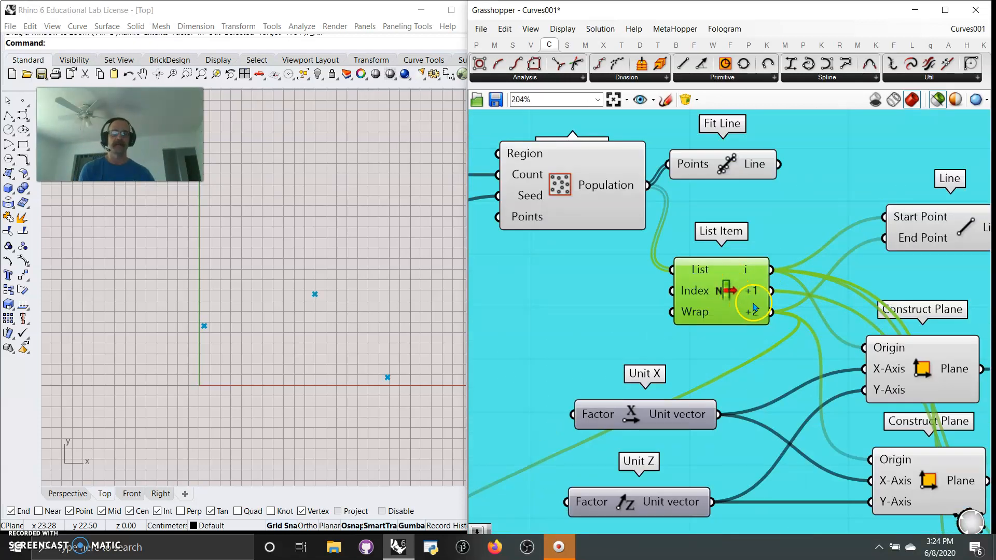
scroll(758, 302, down, 1)
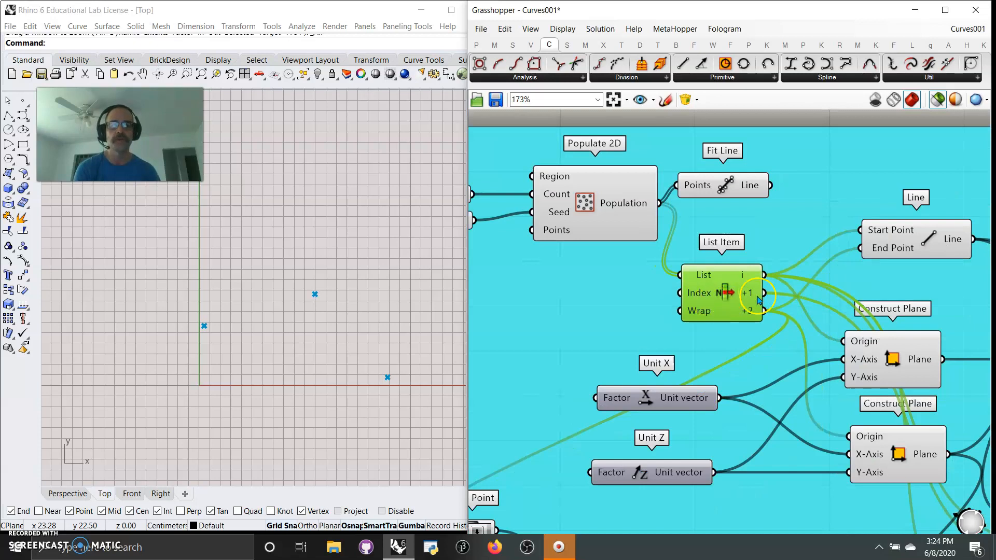
Set the Populate 2D seed slider to 70
scroll(736, 312, down, 1)
right_drag(581, 324, 625, 320)
drag(508, 230, 520, 230)
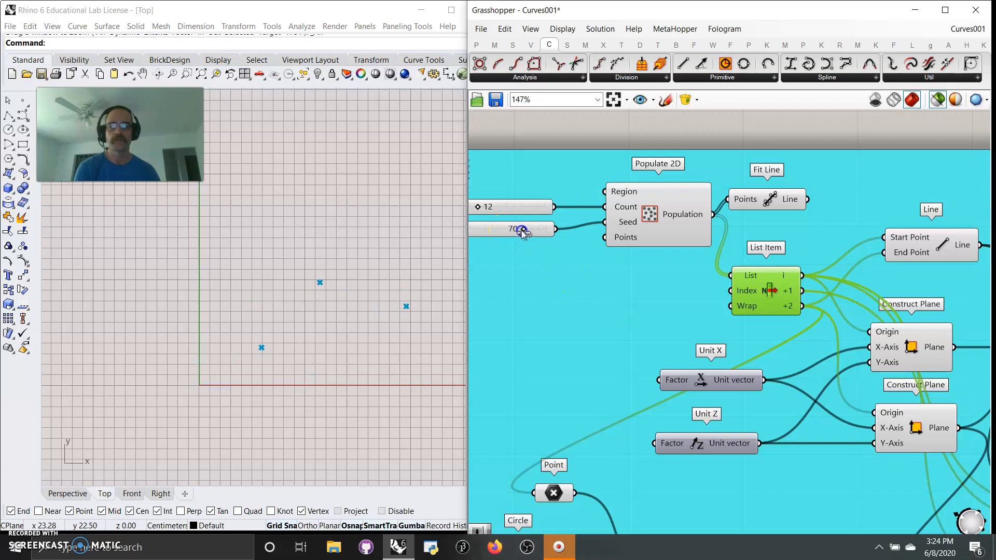
Preview the result of the Line component built from two list points, followed by the Line 2Plane result
right_drag(671, 308, 542, 283)
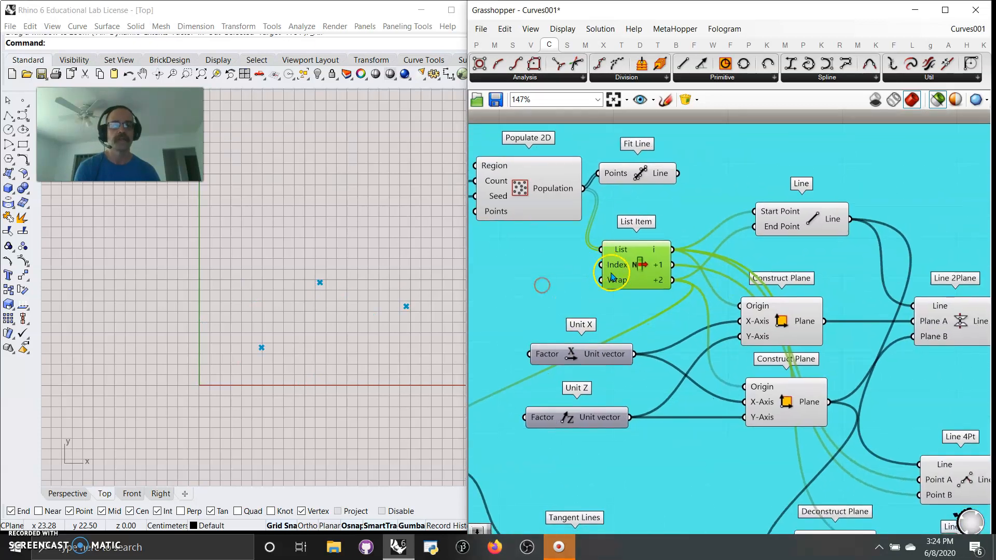
click(802, 225)
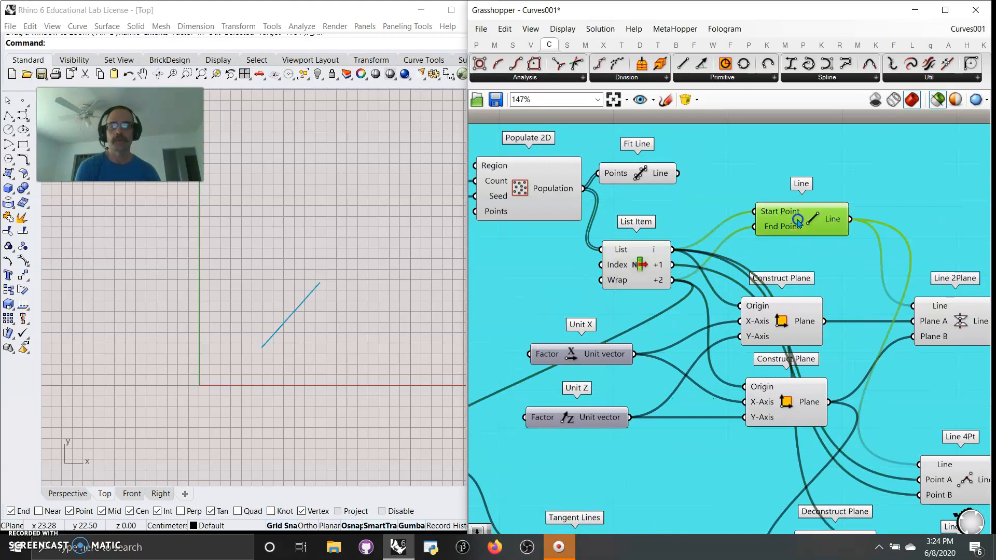
right_drag(798, 283, 776, 228)
click(889, 286)
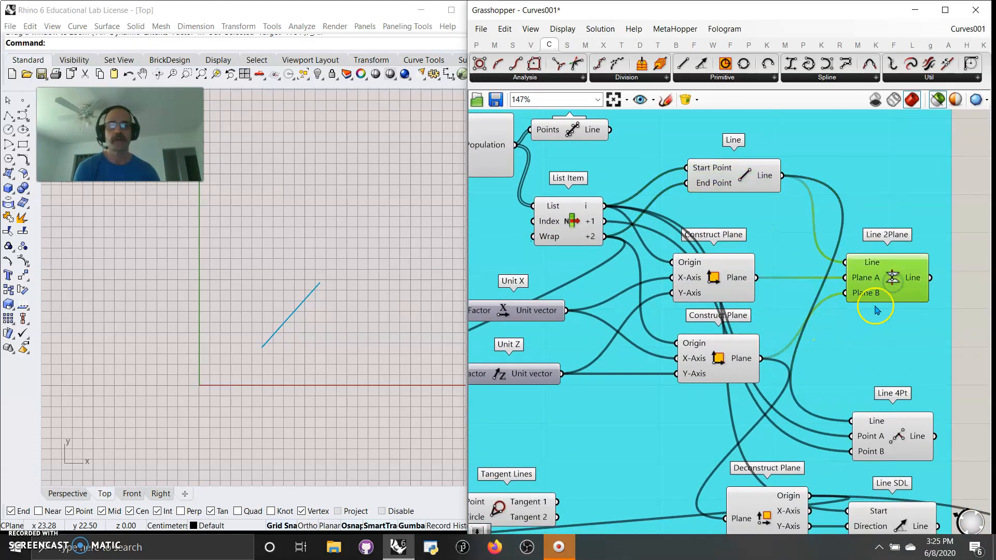
Inspect the Unit X and Unit Z vectors and preview both Construct Plane components in the Top viewport
right_drag(628, 347, 663, 322)
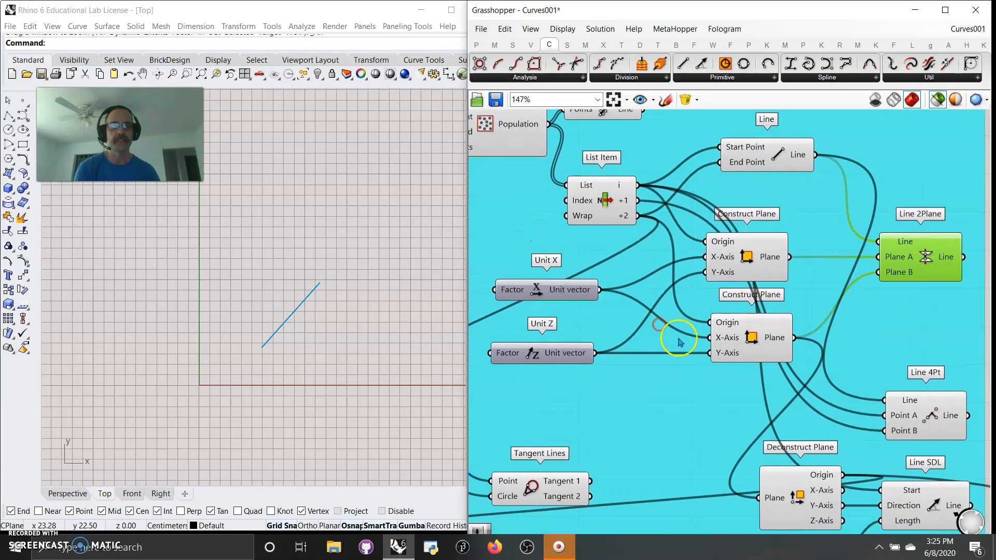
click(569, 291)
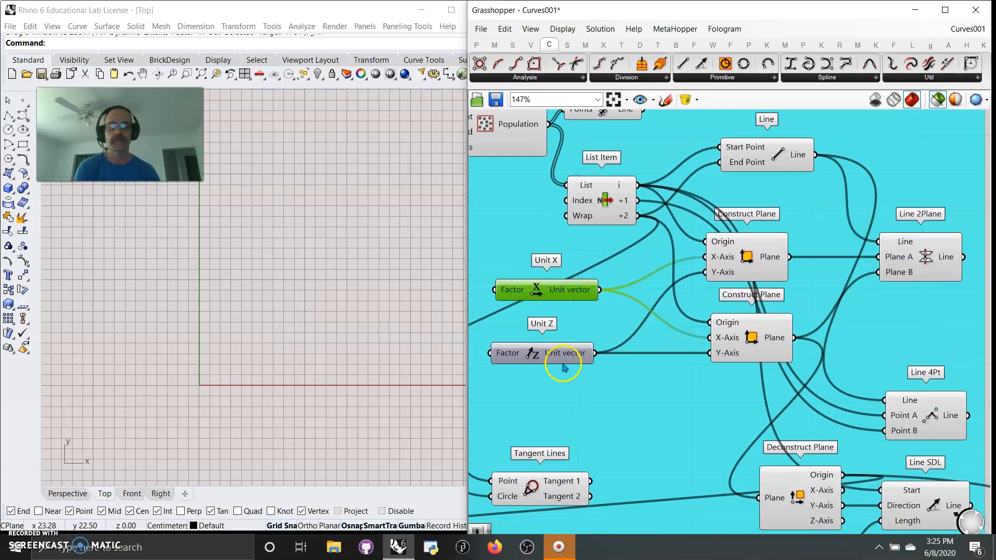
click(559, 357)
click(743, 262)
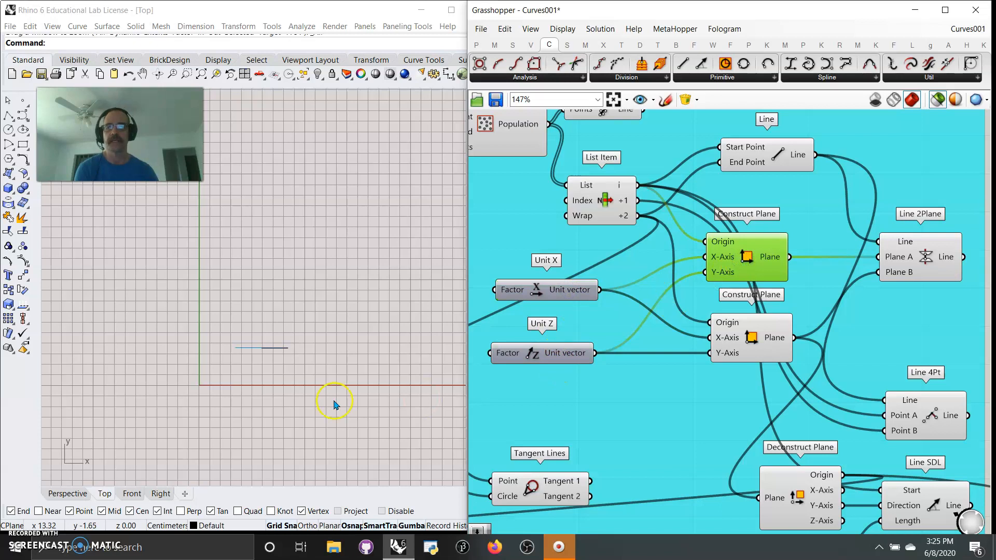
right_drag(278, 331, 249, 309)
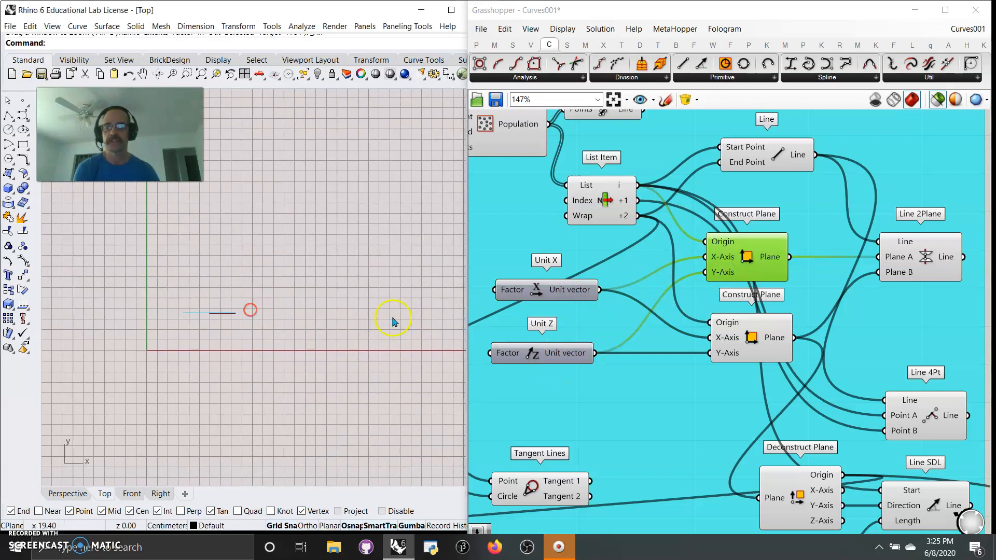
click(765, 341)
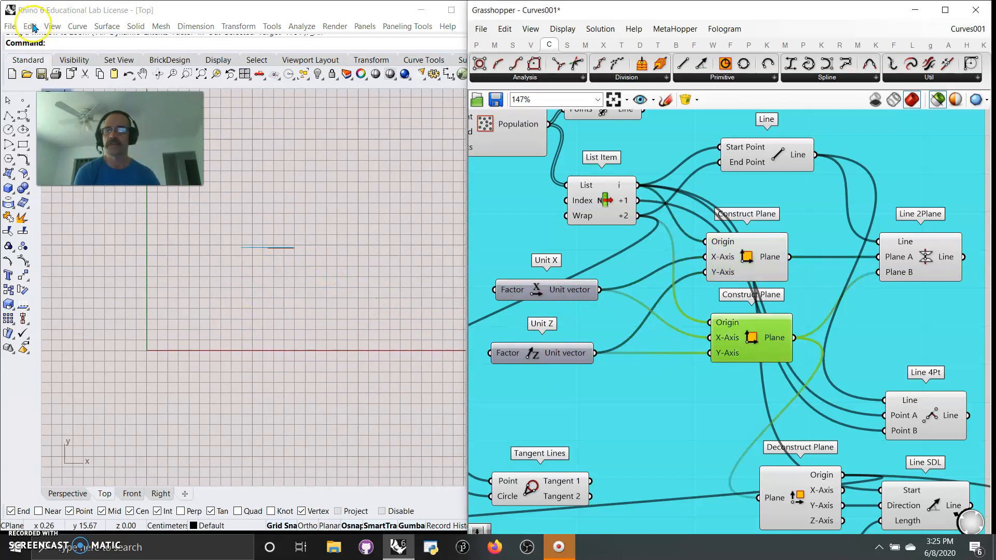
Replace the maximized Top viewport in Rhino with a maximized Perspective viewport
double_click(53, 94)
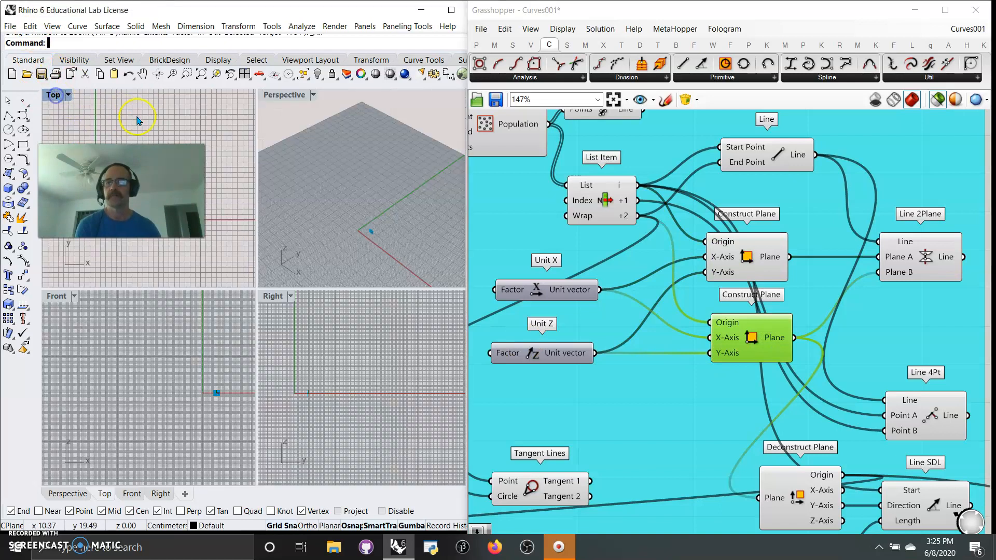
double_click(292, 95)
right_drag(267, 340, 279, 319)
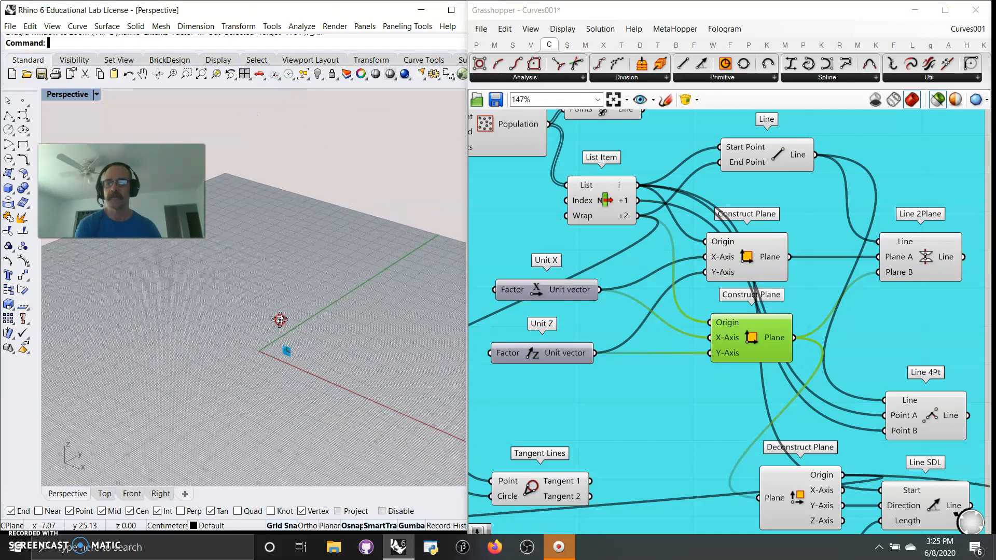
Preview the two constructed planes one after the other up close in perspective, followed by the Line 2Plane result
click(751, 261)
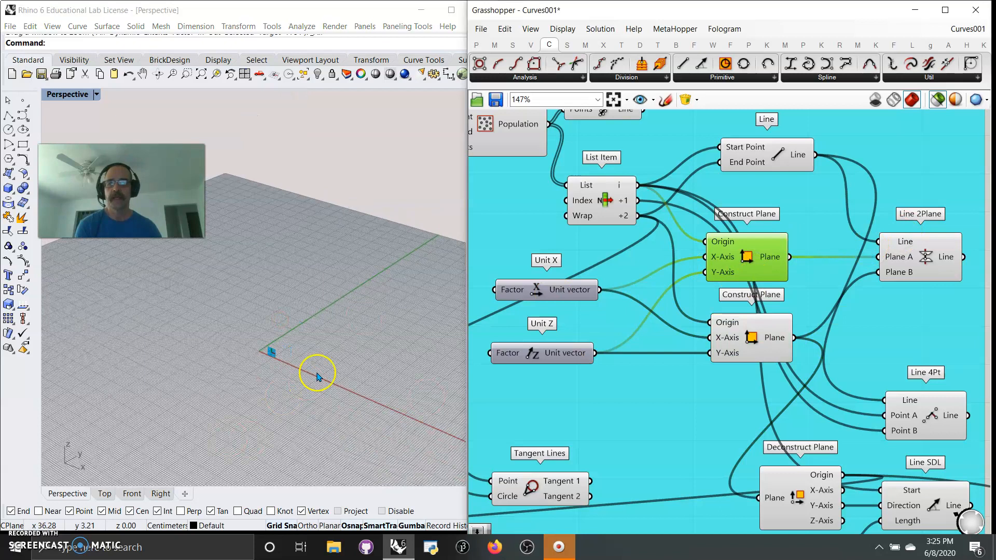
scroll(267, 351, up, 5)
click(743, 352)
click(747, 264)
click(912, 265)
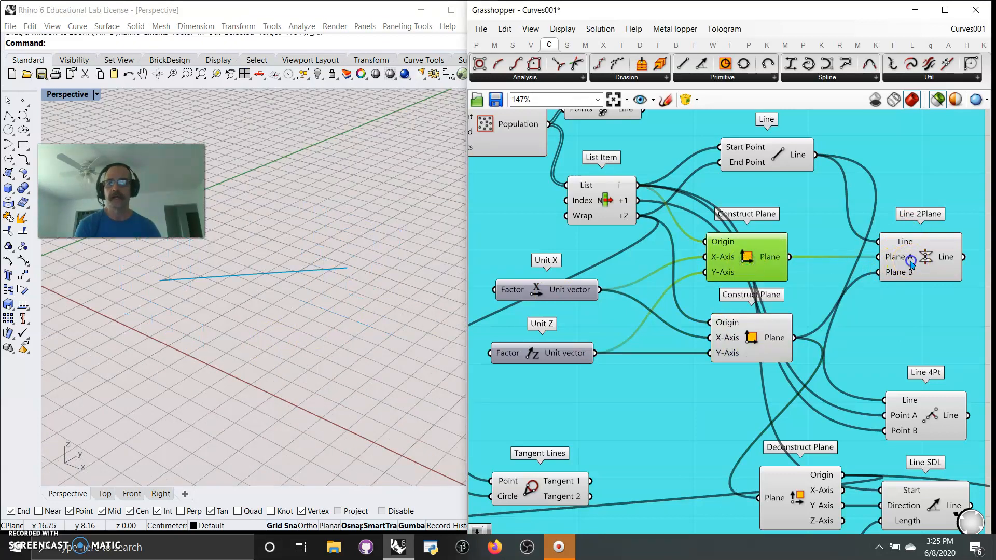
Replace the maximized Perspective viewport in Rhino with a maximized Top viewport
right_drag(313, 274, 300, 307)
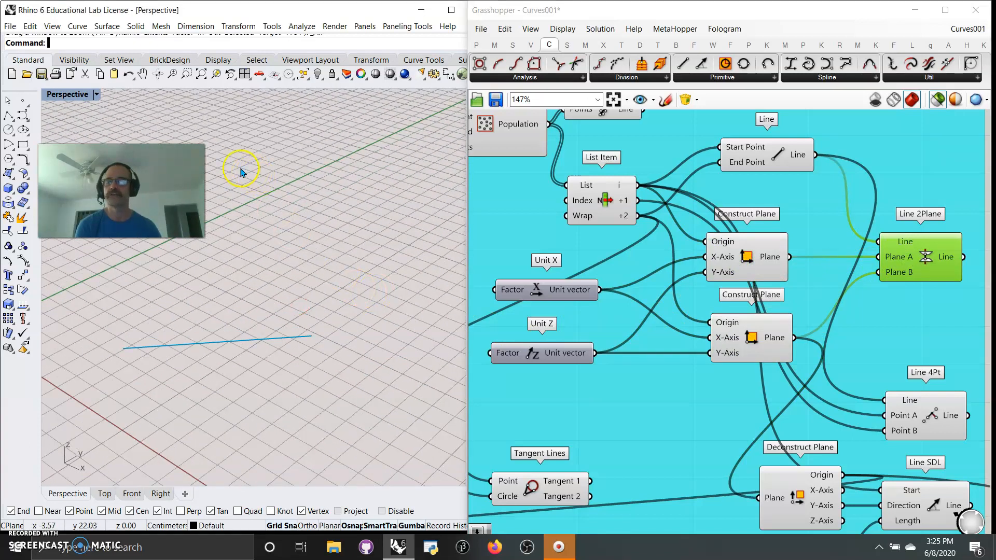
double_click(69, 95)
double_click(52, 94)
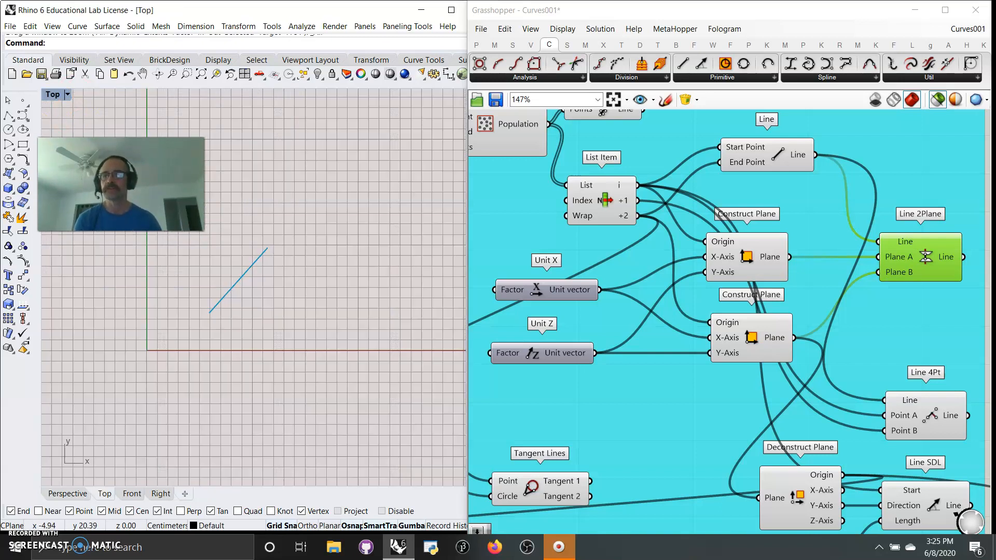
Preview the second Construct Plane, the source Line and the Line 4Pt result one after the other in the Top viewport
right_drag(682, 438, 716, 313)
scroll(672, 310, down, 2)
scroll(856, 292, up, 2)
scroll(871, 303, down, 2)
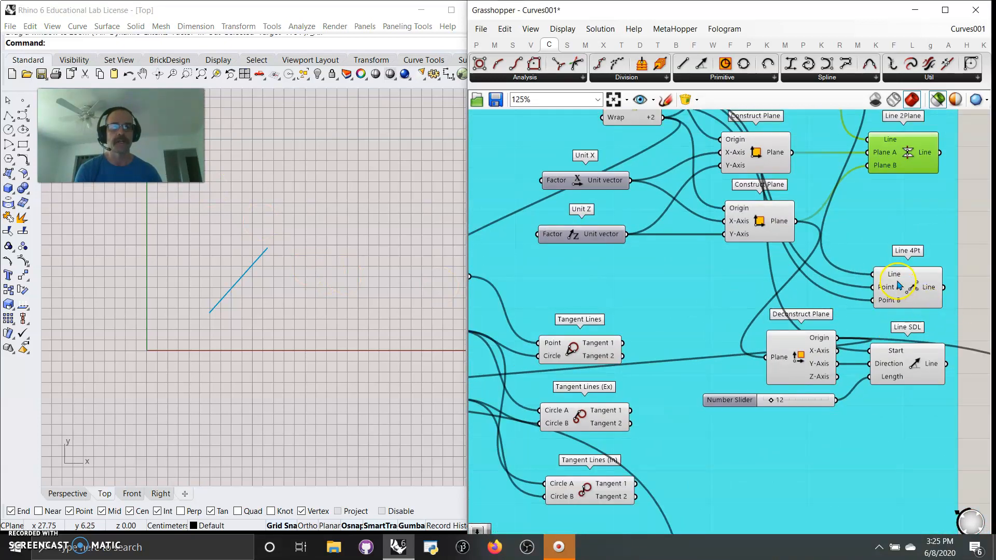
click(772, 224)
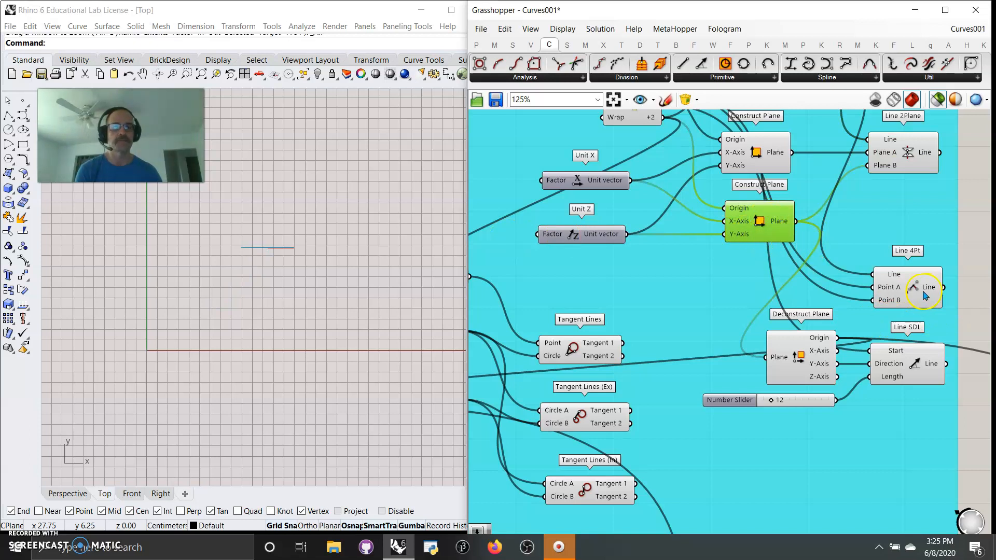
right_drag(891, 262, 847, 340)
click(737, 150)
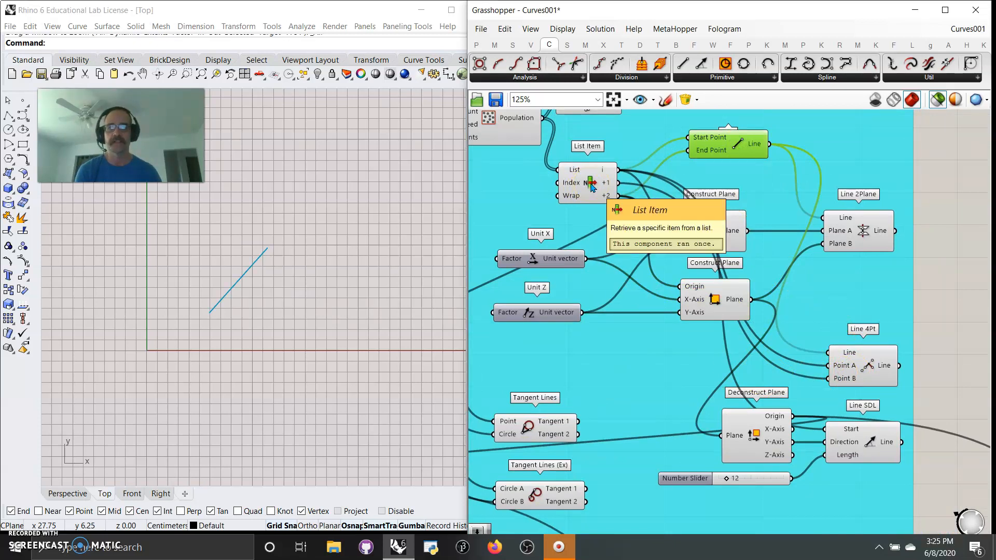
click(836, 356)
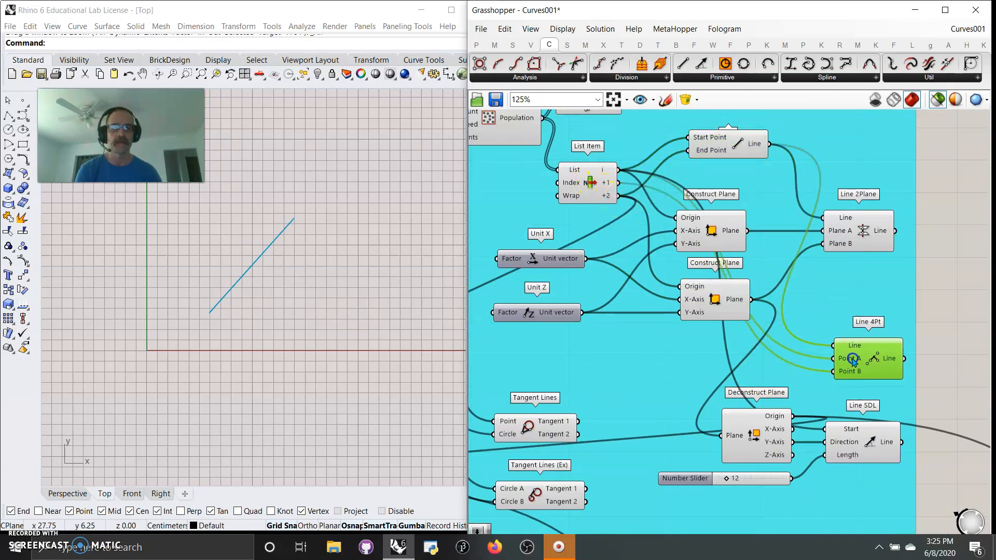
Compare the source Line with the Line 4Pt result once more, leaving the Line 4Pt component aligned below Line 2Plane
drag(628, 202, 865, 355)
click(744, 152)
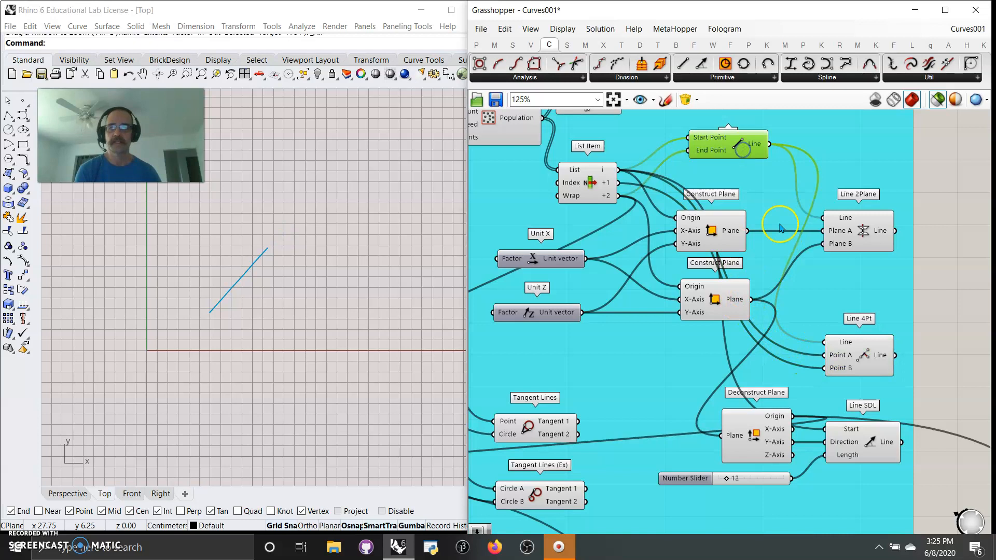
click(864, 356)
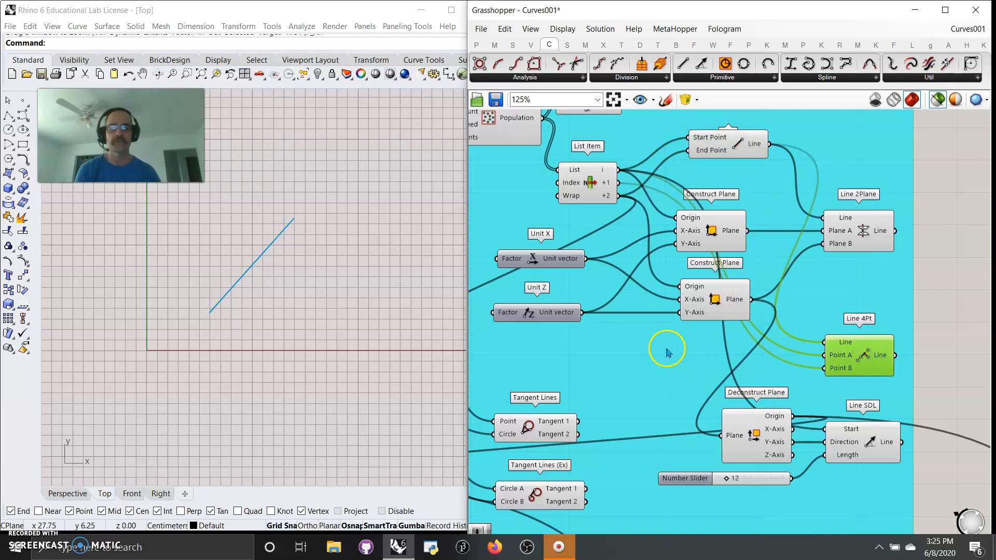
Shift the Point parameter that feeds Tangent Lines a little closer to that component and preview its point
scroll(600, 404, down, 3)
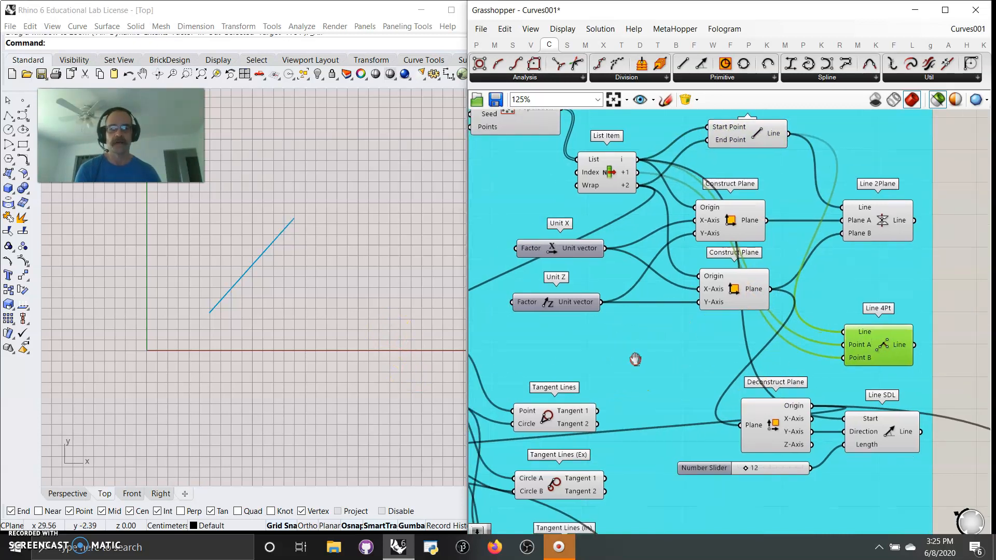
right_drag(649, 325, 649, 289)
drag(505, 286, 548, 280)
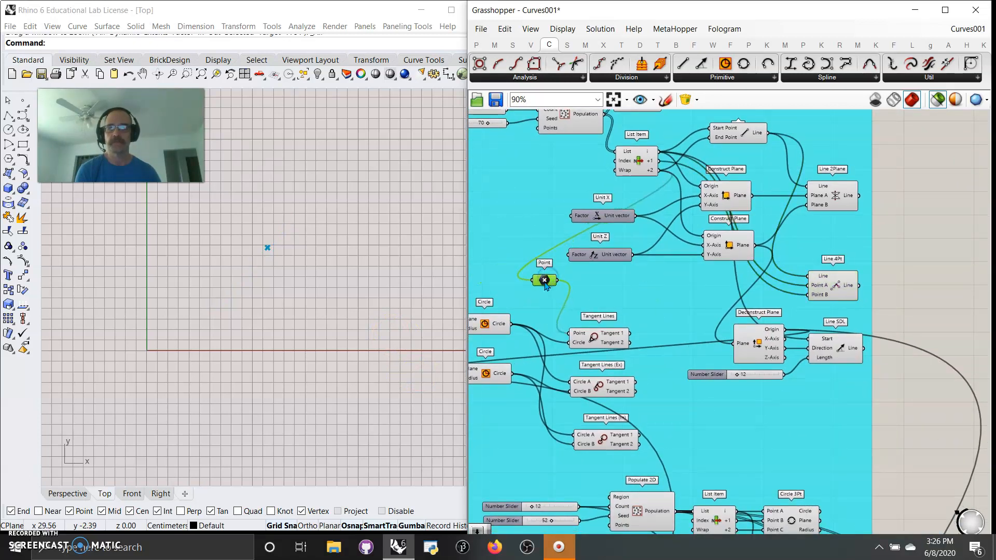
right_drag(655, 303, 695, 246)
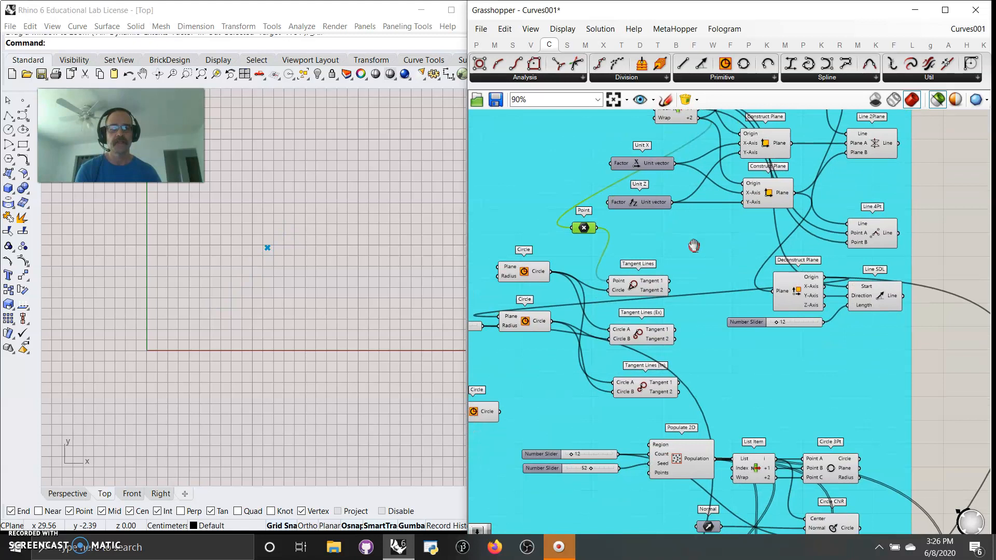
Preview the Tangent Lines result and its input circle separately, and then both together with the input point
scroll(642, 293, up, 3)
click(637, 291)
right_drag(574, 290, 598, 303)
click(505, 276)
click(740, 286)
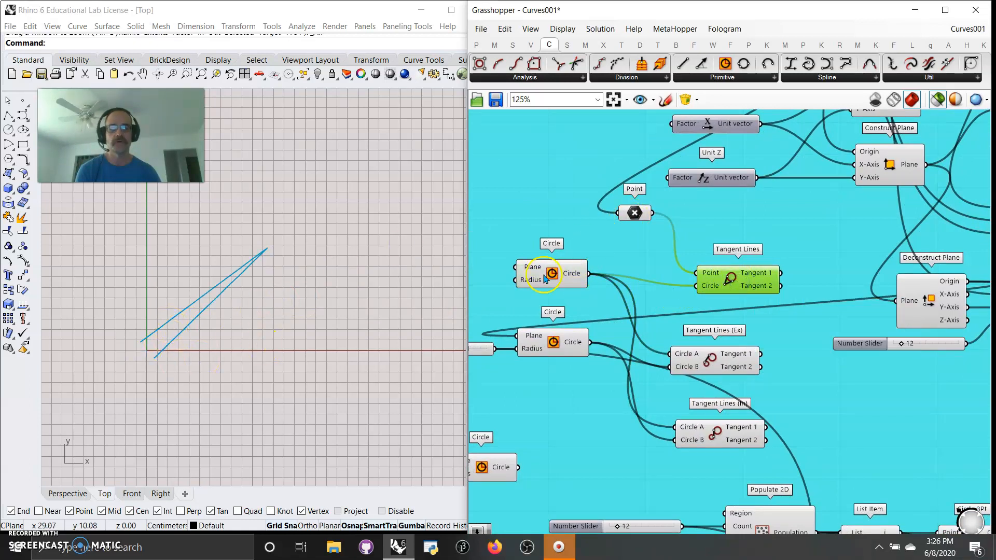
click(563, 278)
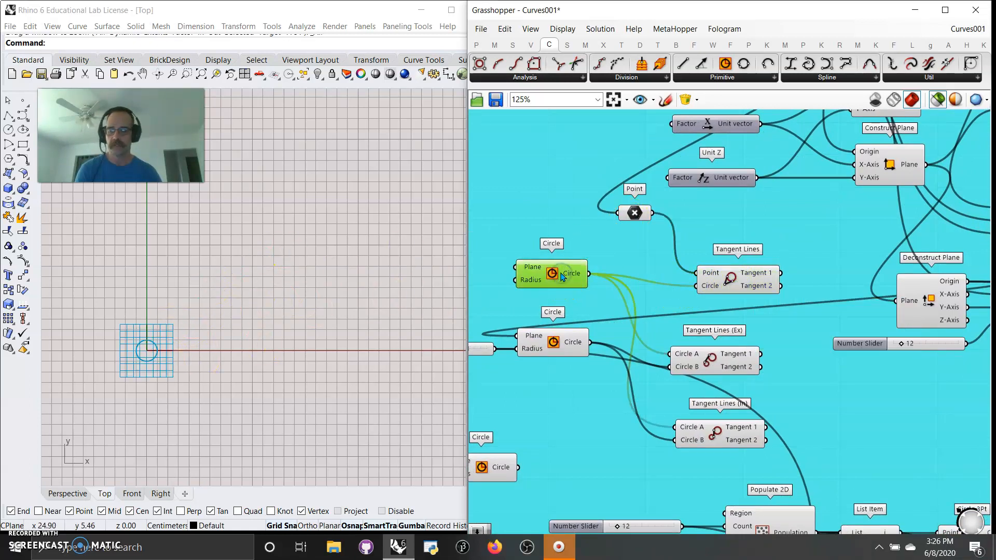
shift+click(742, 280)
shift+click(636, 214)
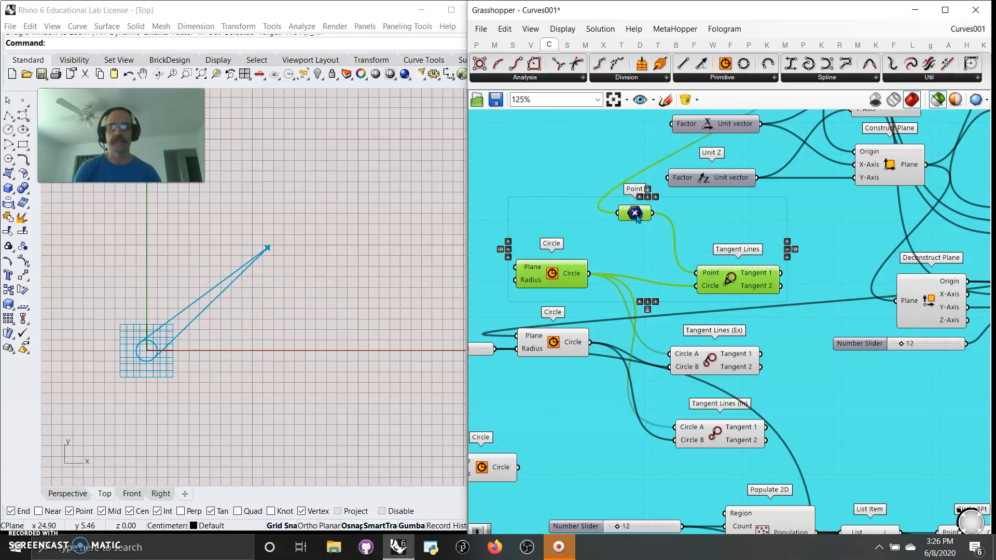
Examine Line SDL and its Length input, and preview the List Item, Deconstruct Plane and second Construct Plane components that supply its start and direction
right_drag(805, 333, 683, 332)
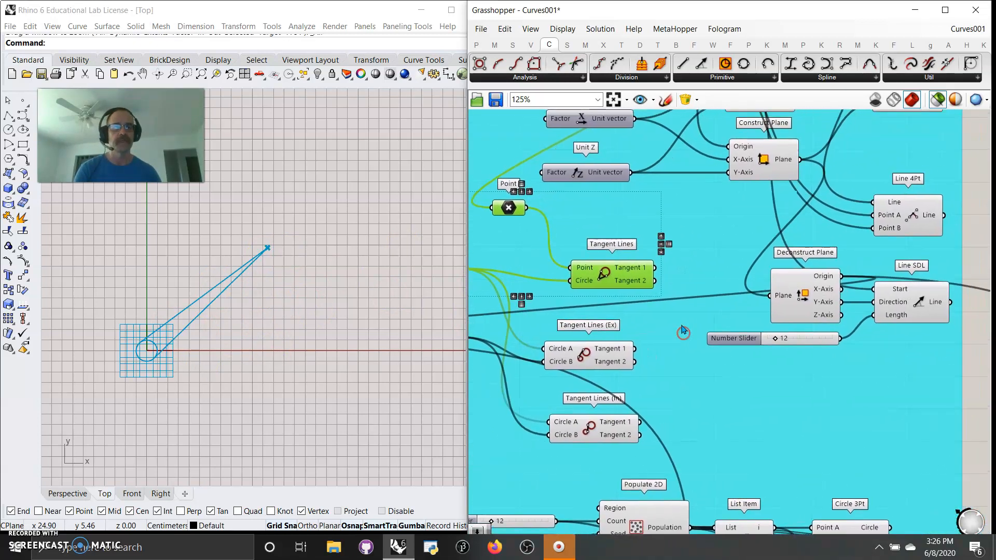
click(911, 303)
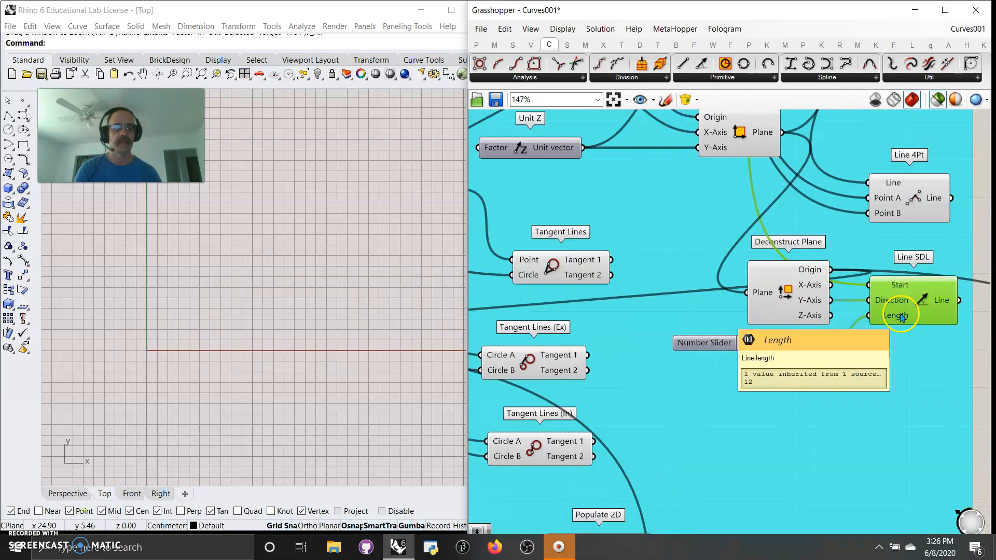
right_drag(896, 363, 839, 439)
right_drag(724, 327, 719, 367)
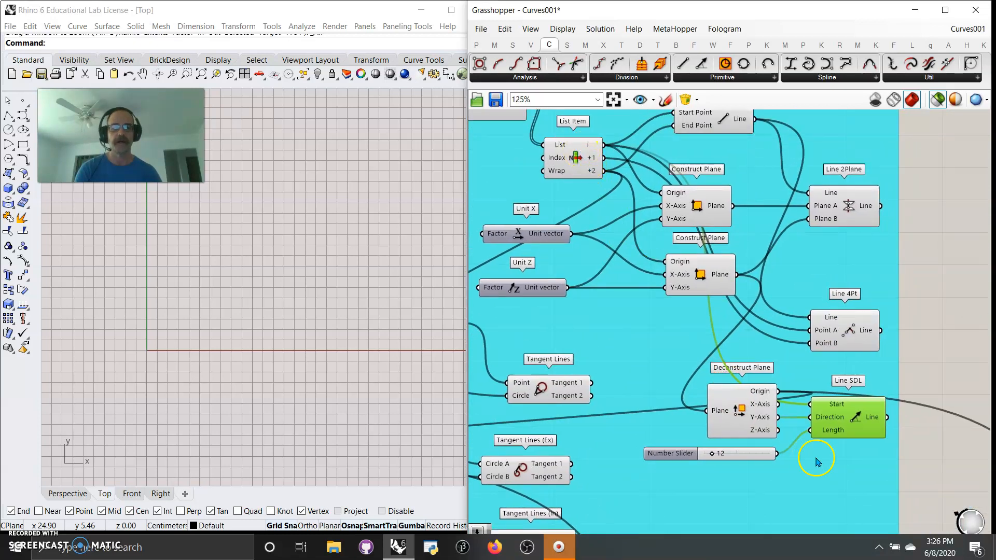
click(584, 171)
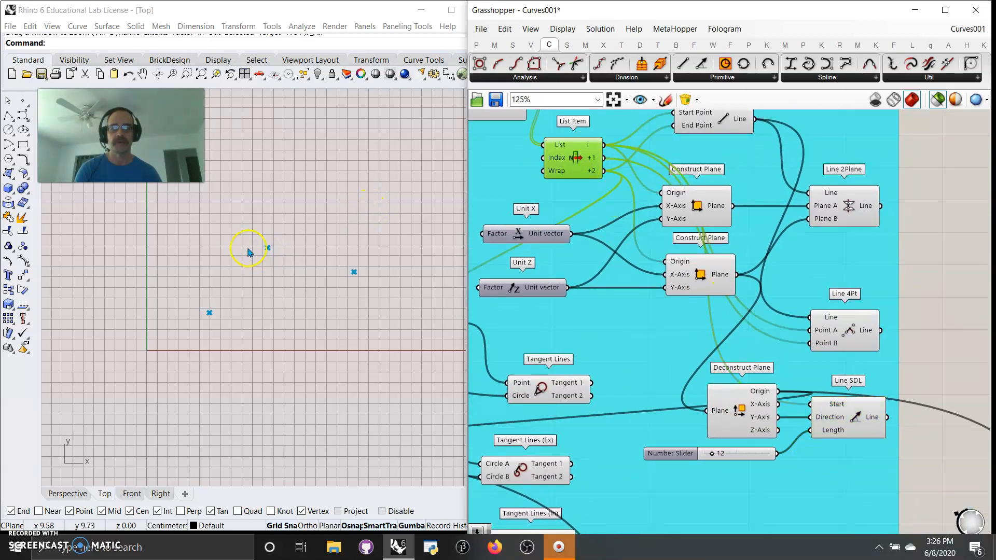
click(752, 419)
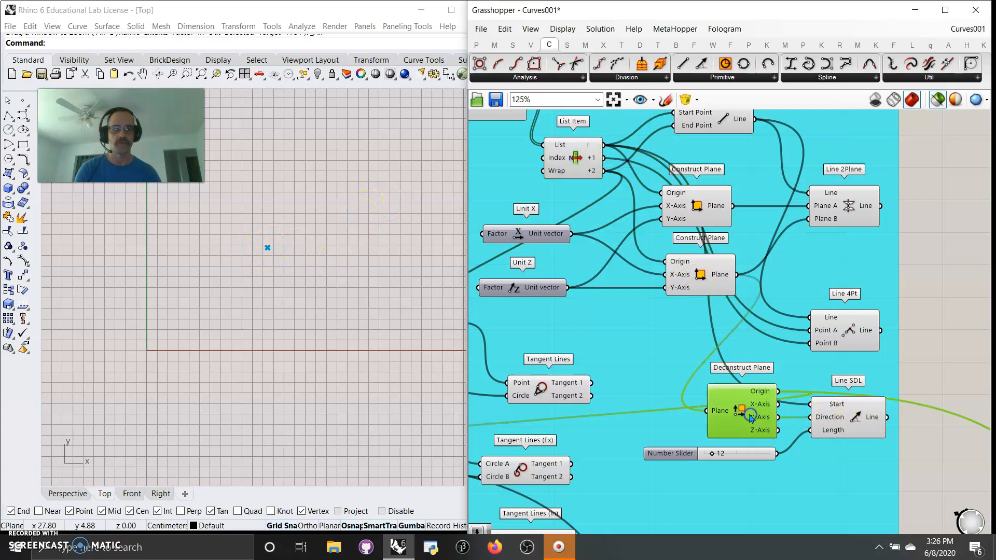
click(749, 419)
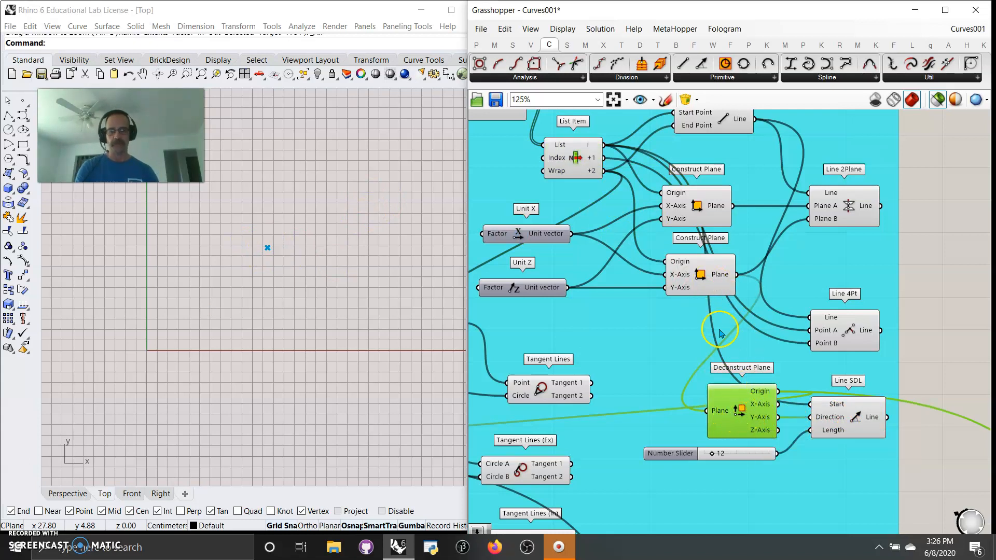
click(717, 277)
click(731, 417)
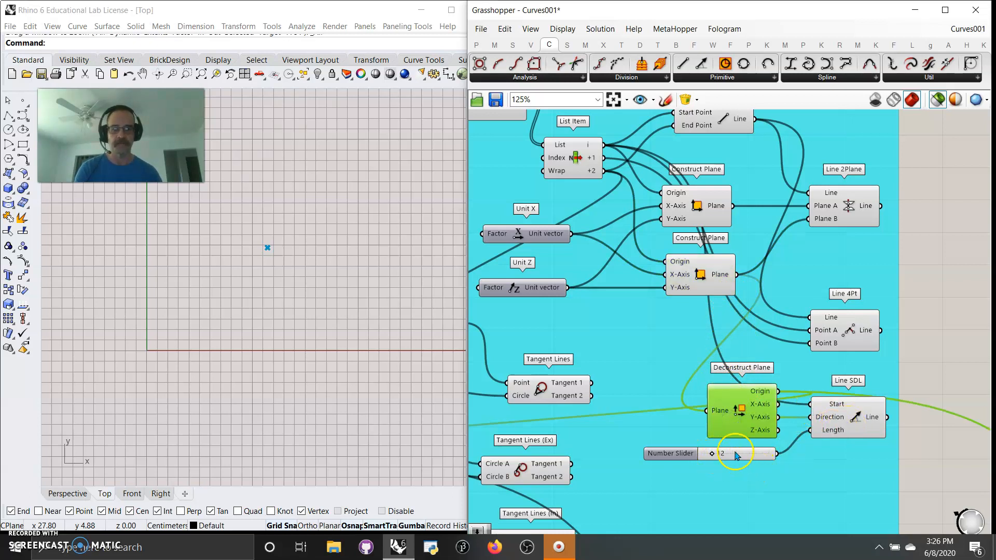
Set the Line SDL length slider to 21 and restore Rhino's four-viewport layout to view the line in perspective
click(841, 418)
click(713, 455)
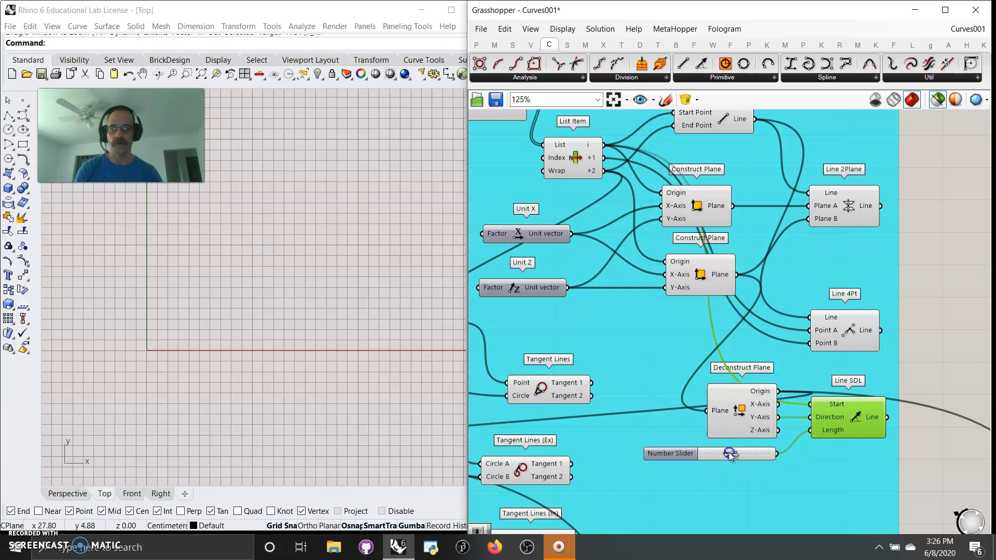
scroll(350, 282, down, 4)
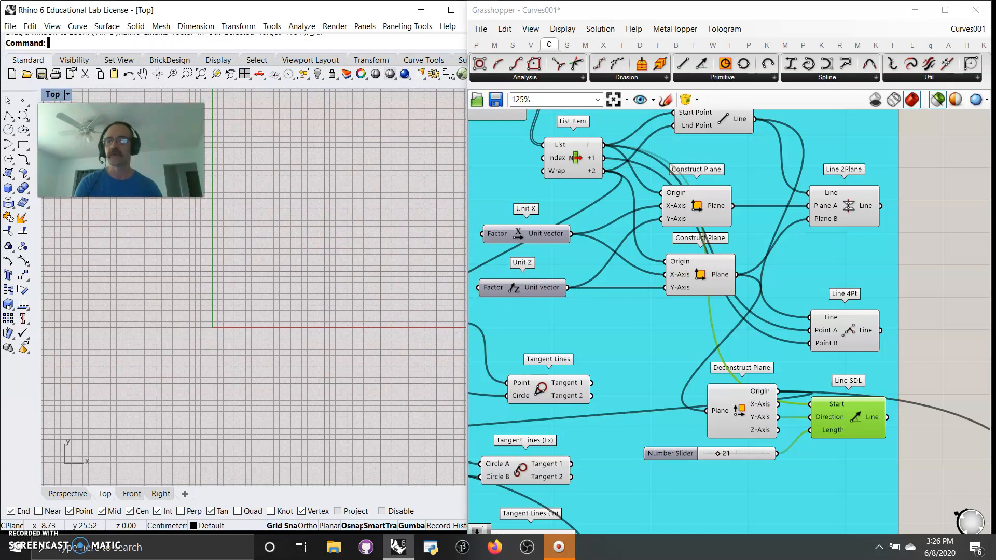
double_click(53, 95)
click(308, 188)
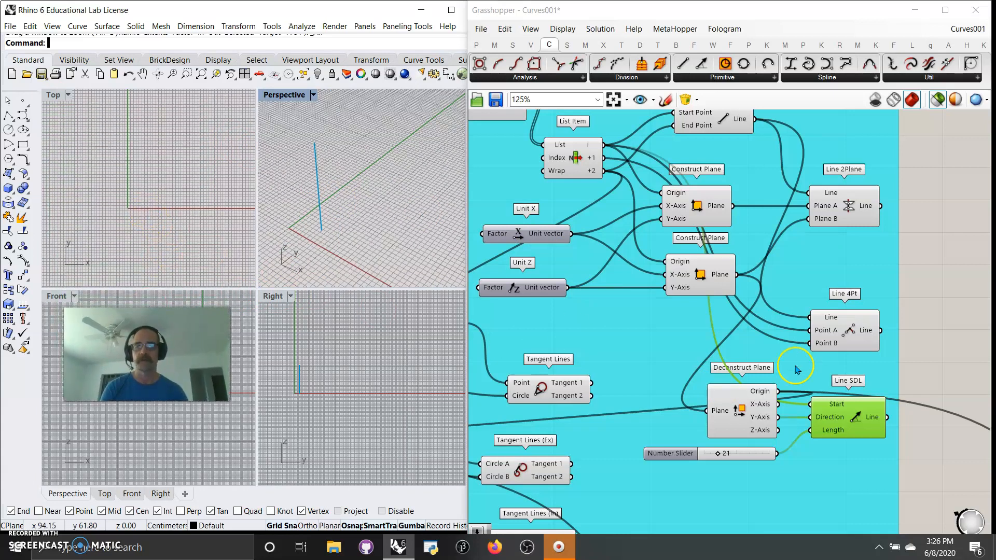
Preview the Deconstruct Plane origin, then reselect Line SDL and set its length slider to 17
drag(791, 450, 832, 429)
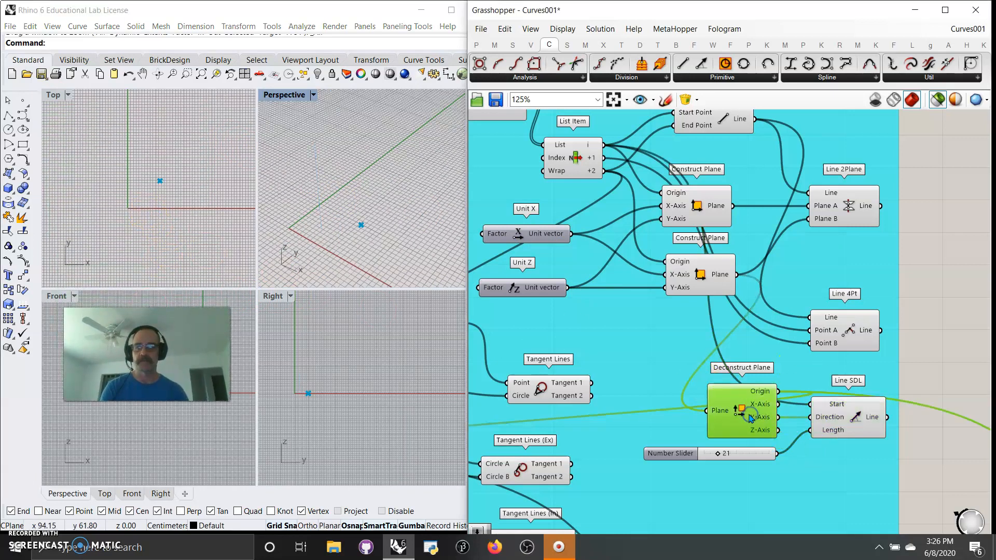
click(832, 429)
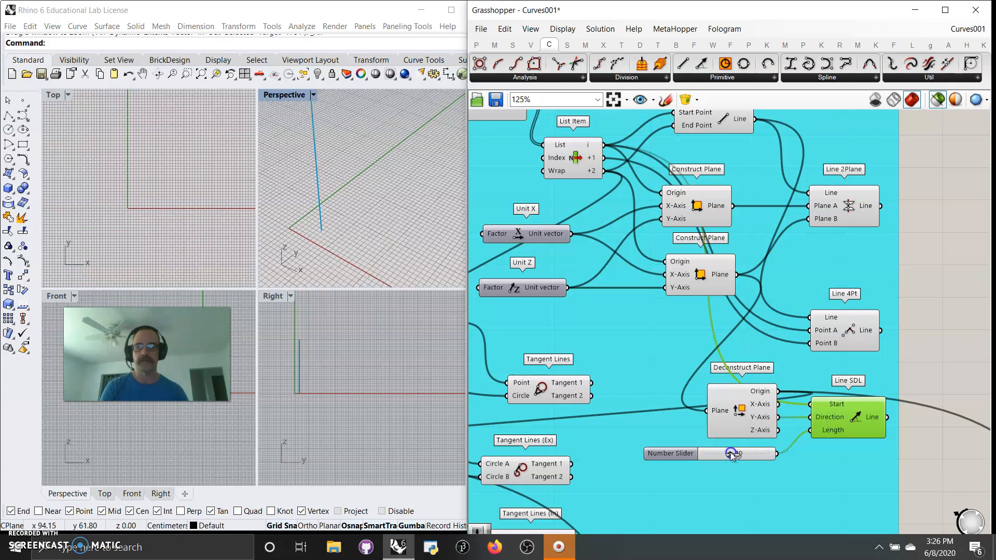
drag(716, 454, 717, 453)
Nudge the Tangent Lines component slightly upward and preview it with its circle and point across the four viewports
right_drag(611, 434, 773, 405)
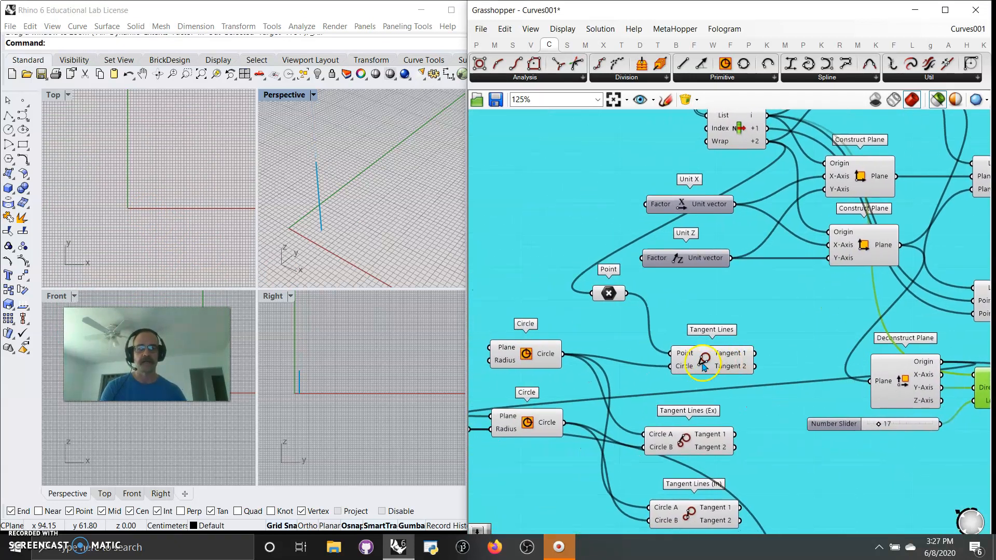
drag(707, 362, 708, 349)
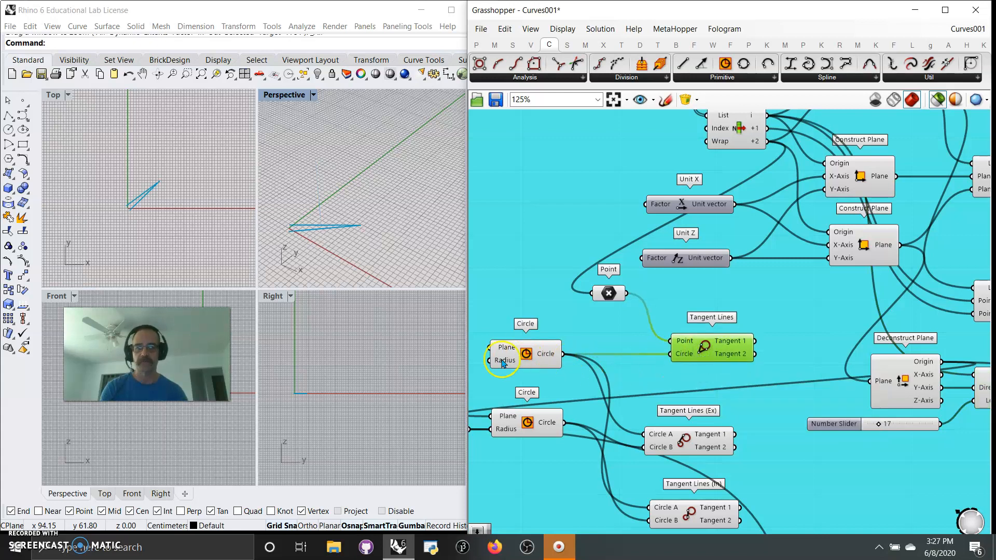
shift+click(535, 356)
shift+click(610, 294)
scroll(311, 212, up, 5)
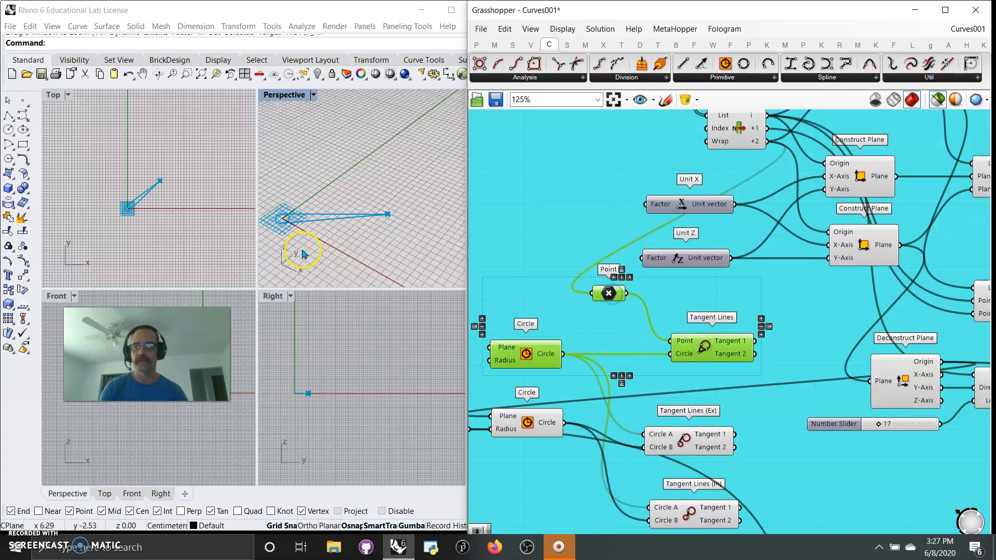
Maximize the Perspective viewport and frame the circle, point and tangent lines in it
double_click(283, 100)
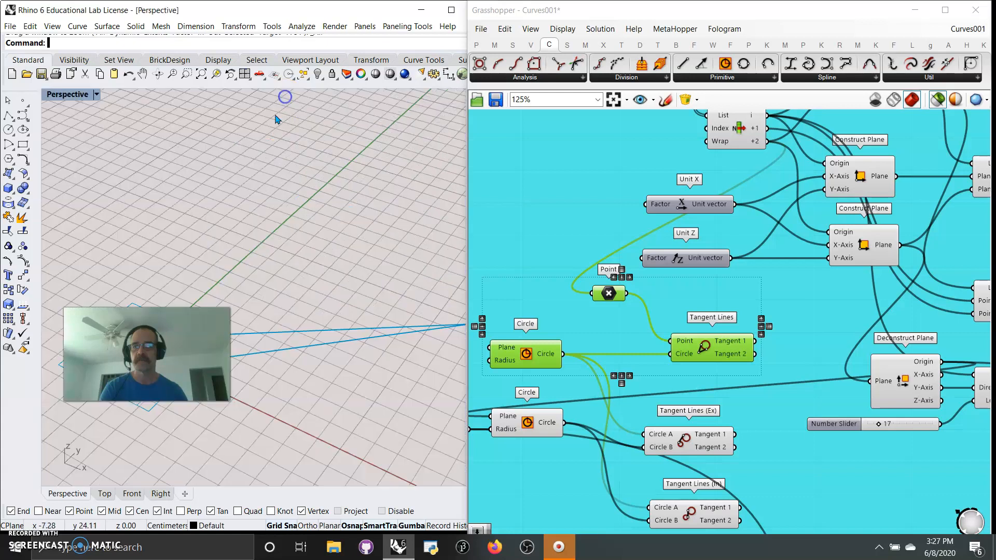
drag(146, 354, 132, 129)
mouse_move(258, 328)
right_down()
mouse_move(246, 327)
mouse_move(257, 324)
right_up()
Preview the Tangent Lines (Ex) result together with its second input circle
right_drag(625, 479, 636, 376)
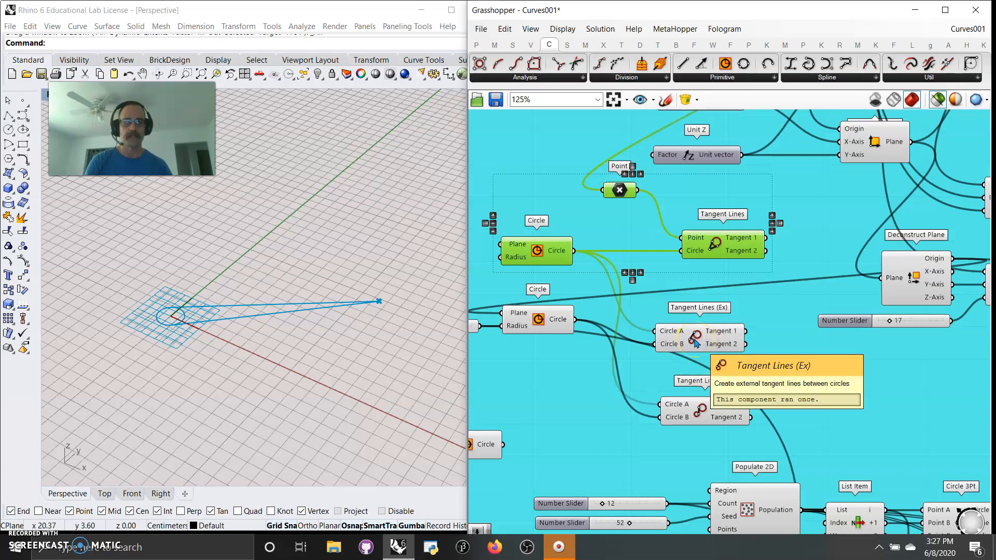
click(696, 342)
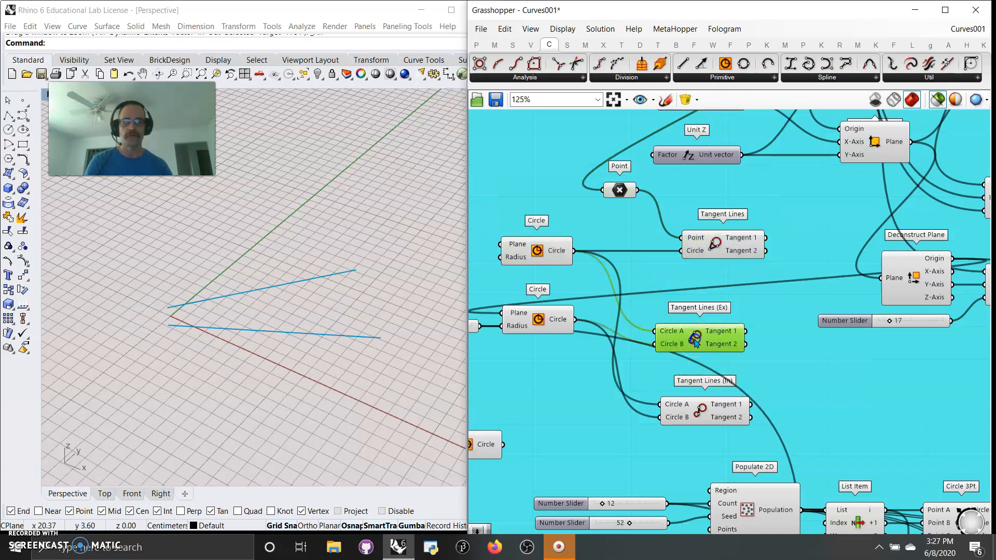
shift+click(539, 321)
right_drag(541, 378, 611, 379)
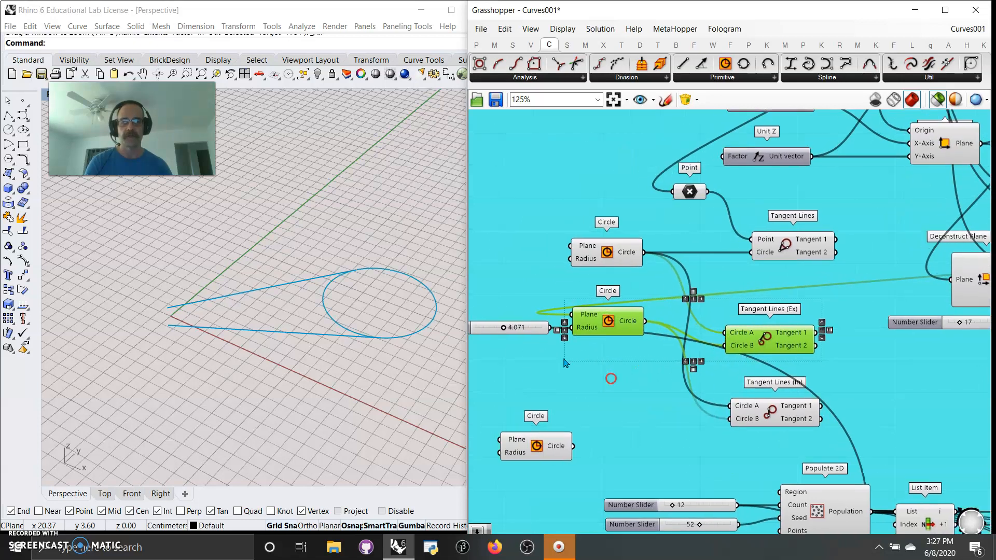
Reduce the second circle's radius slider to about 3 and add the first circle to the Tangent Lines (Ex) preview
mouse_move(503, 328)
mouse_down()
mouse_move(512, 328)
mouse_move(497, 328)
mouse_up()
shift+click(611, 259)
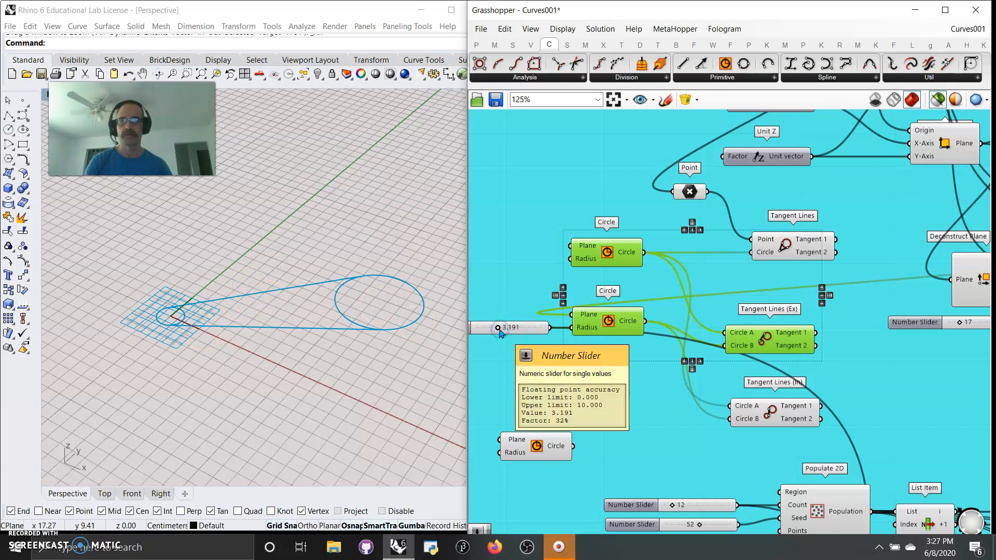
drag(500, 329, 497, 331)
right_drag(611, 392, 559, 305)
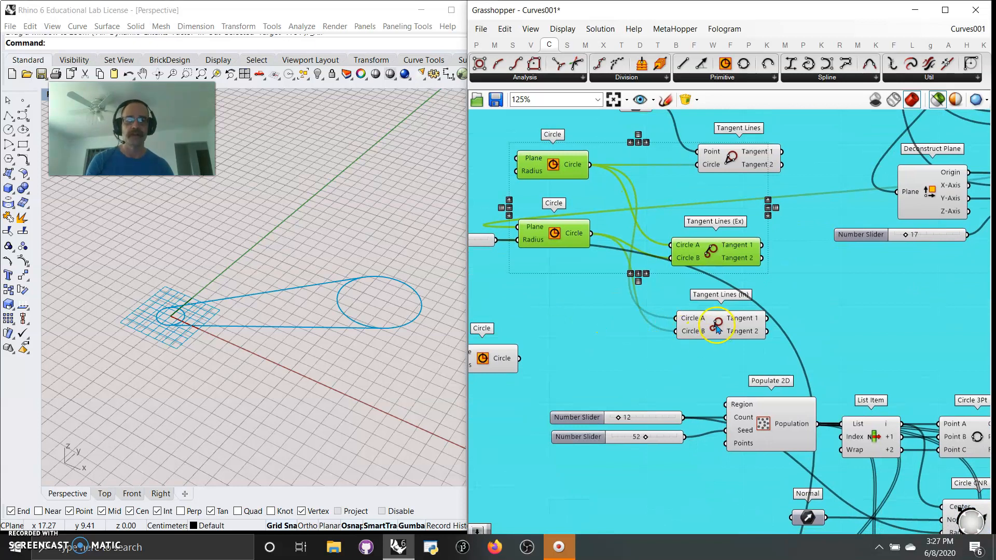
Preview Tangent Lines (In) together with both input circles and reduce the second circle's radius slider to 1.831
click(685, 334)
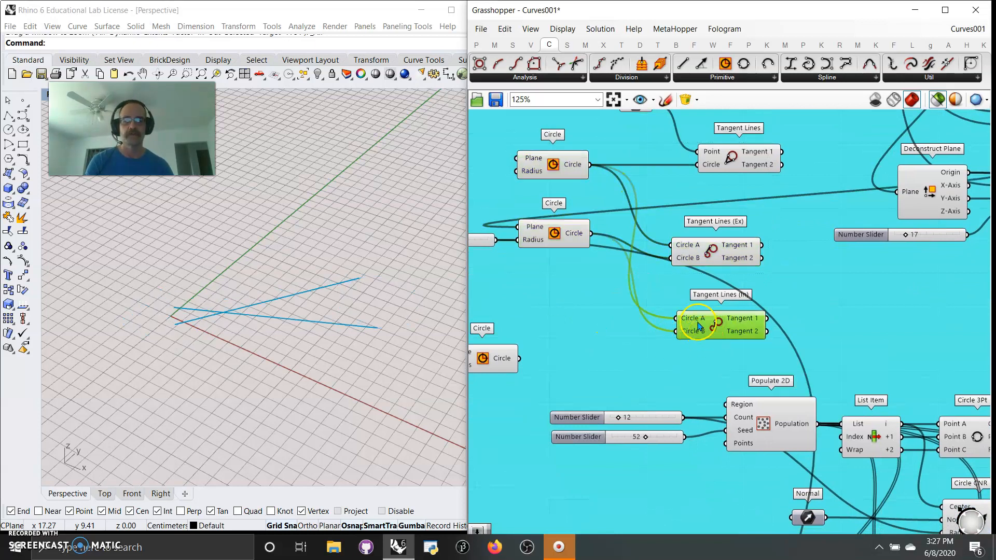
shift+click(564, 236)
shift+click(559, 165)
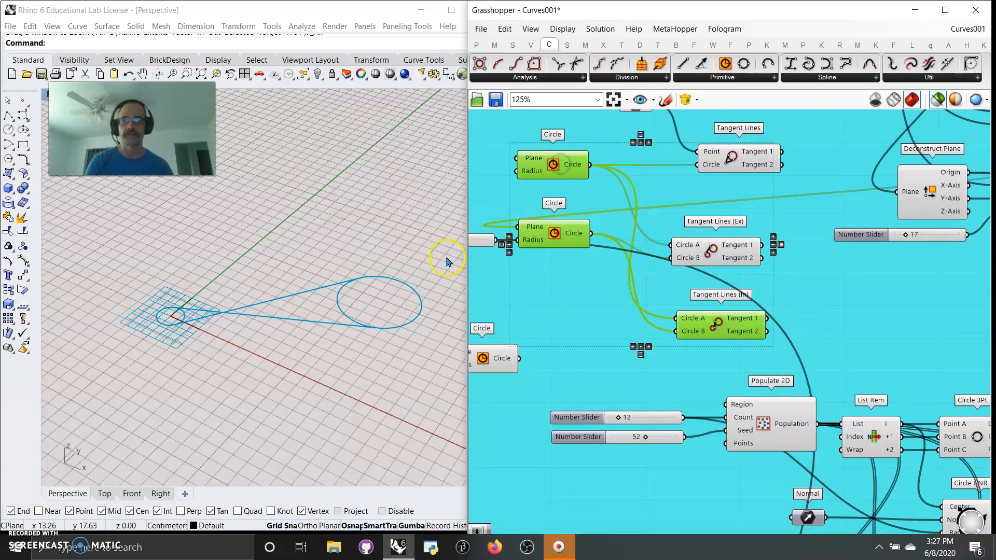
right_drag(598, 327, 643, 311)
drag(491, 226, 480, 228)
Move the unconnected Circle component below the second circle, wire the radius slider into its Radius input and increase the slider value
right_drag(631, 347, 604, 309)
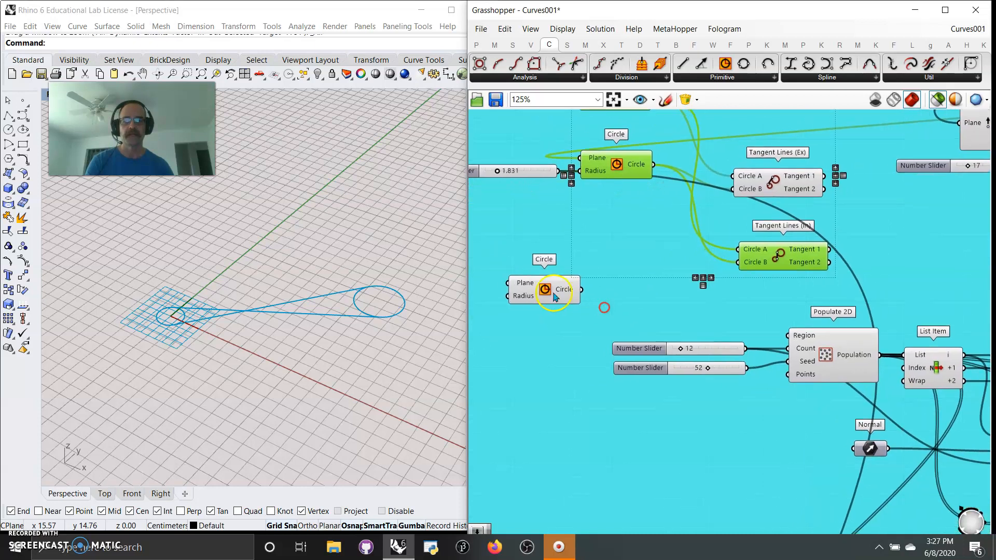
click(543, 293)
drag(540, 302, 610, 282)
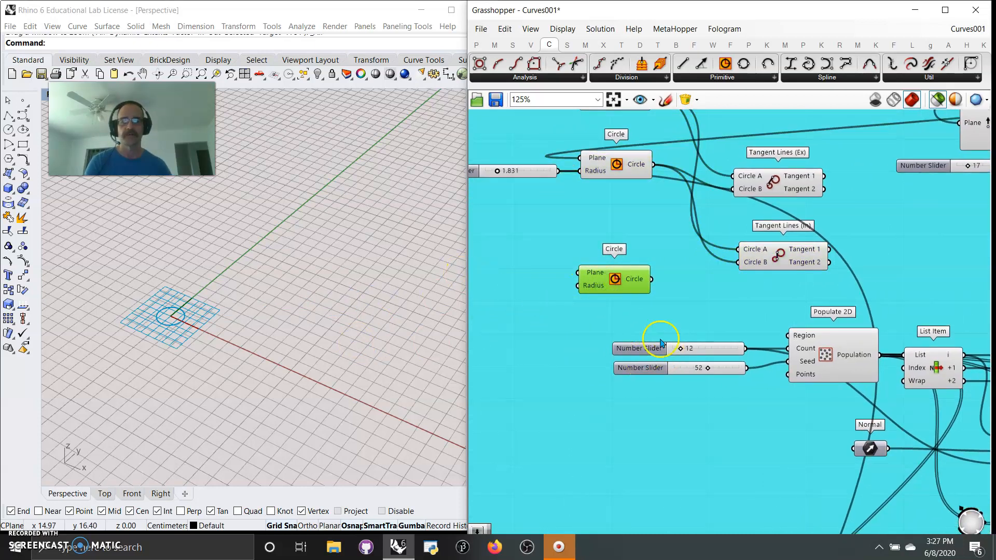
drag(557, 173, 578, 286)
drag(500, 173, 513, 177)
Preview the Populate 2D points and lower the component's seed slider to 38
right_drag(747, 322, 616, 246)
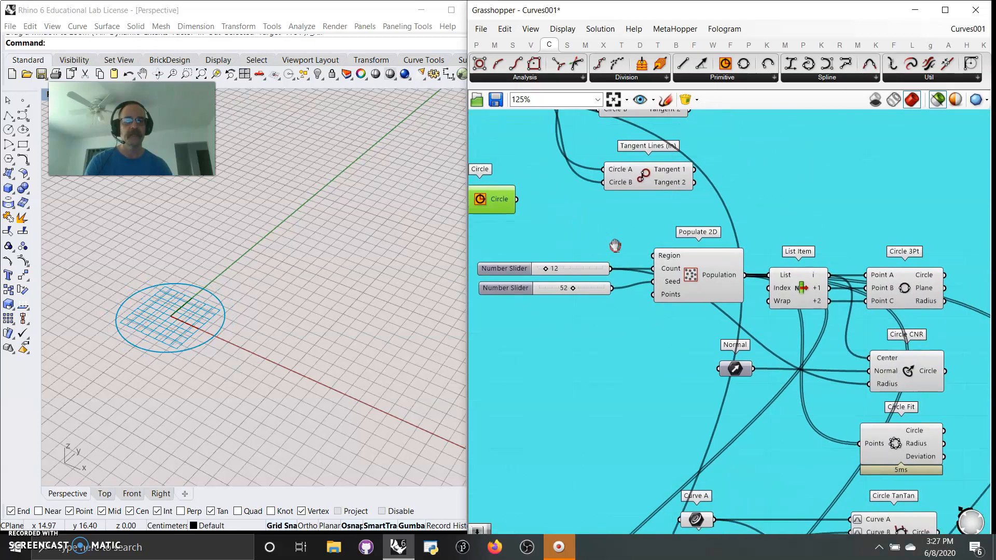
scroll(615, 246, down, 4)
scroll(656, 322, up, 2)
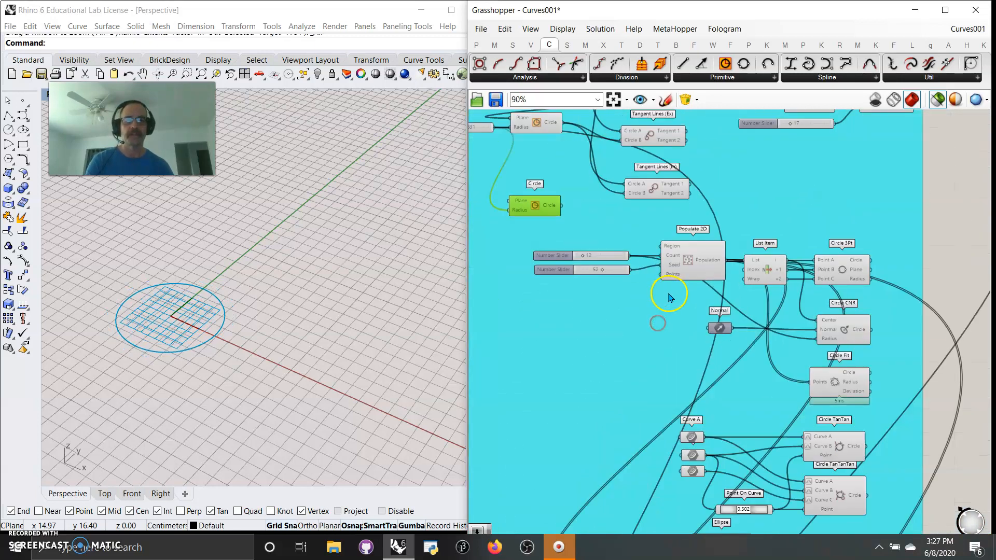
click(687, 273)
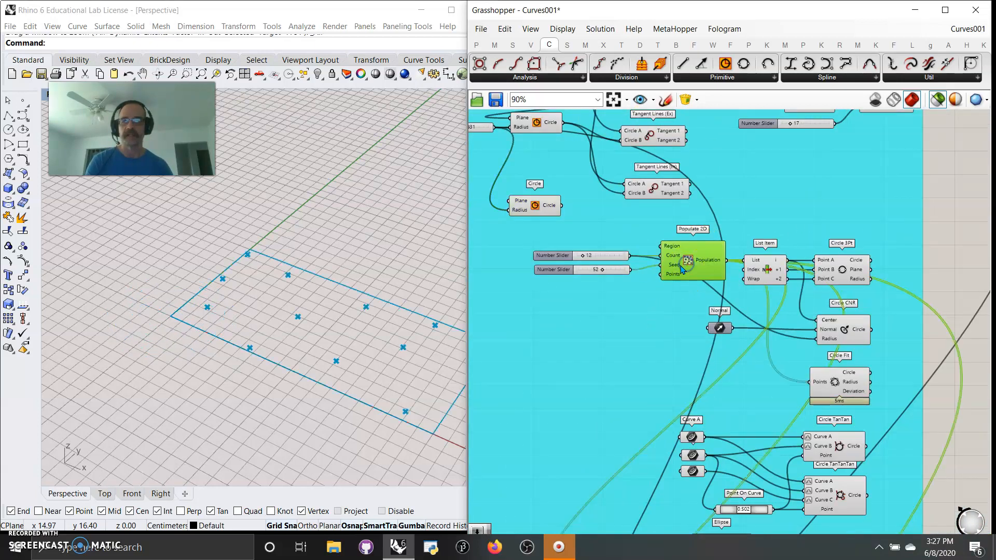
right_drag(658, 326, 631, 336)
drag(578, 279, 572, 280)
Preview the three List Item points on their own and together with the Circle 3Pt result
click(741, 281)
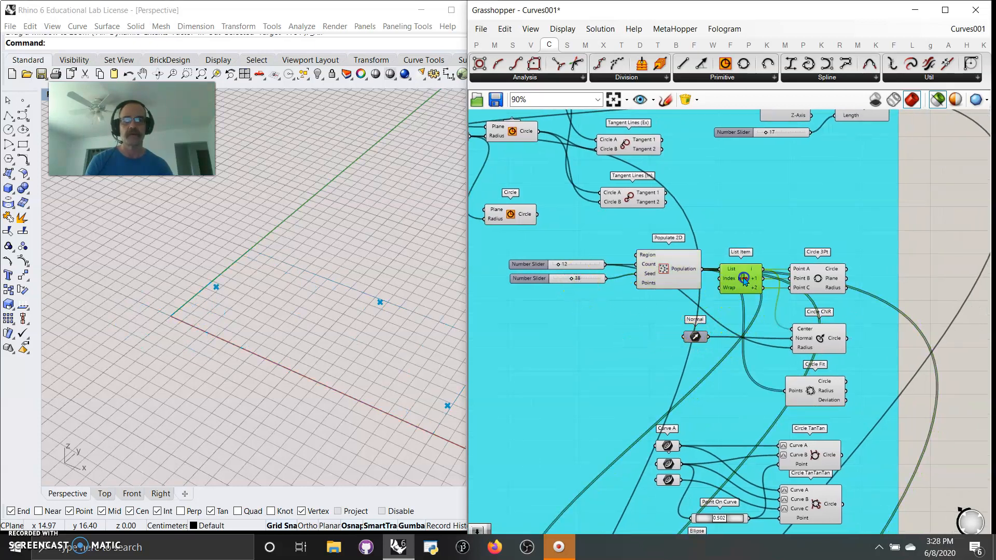
right_drag(769, 338, 705, 317)
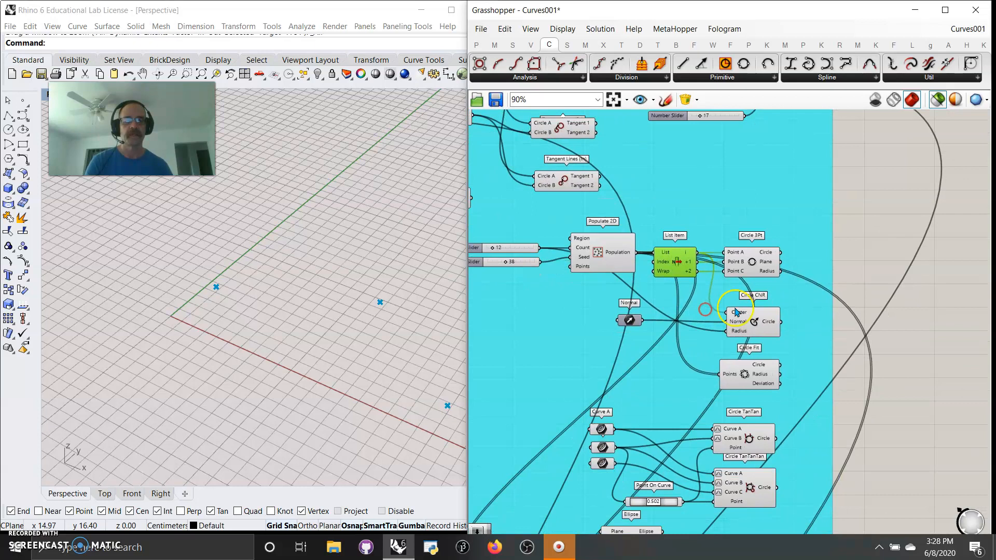
click(756, 270)
shift+click(677, 264)
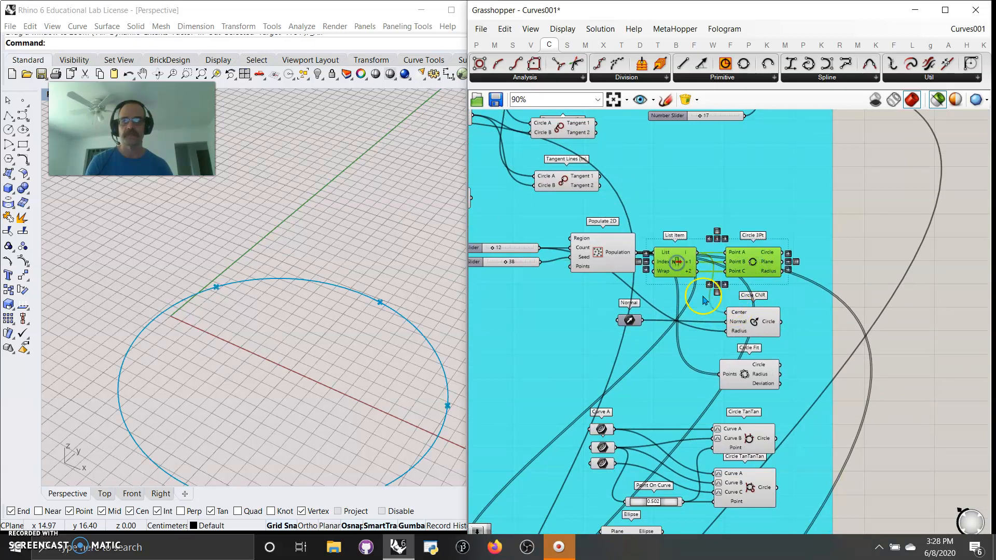
Add Circle CNR to the preview and nudge it slightly up and right together with List Item and Circle 3Pt
right_drag(701, 353, 700, 305)
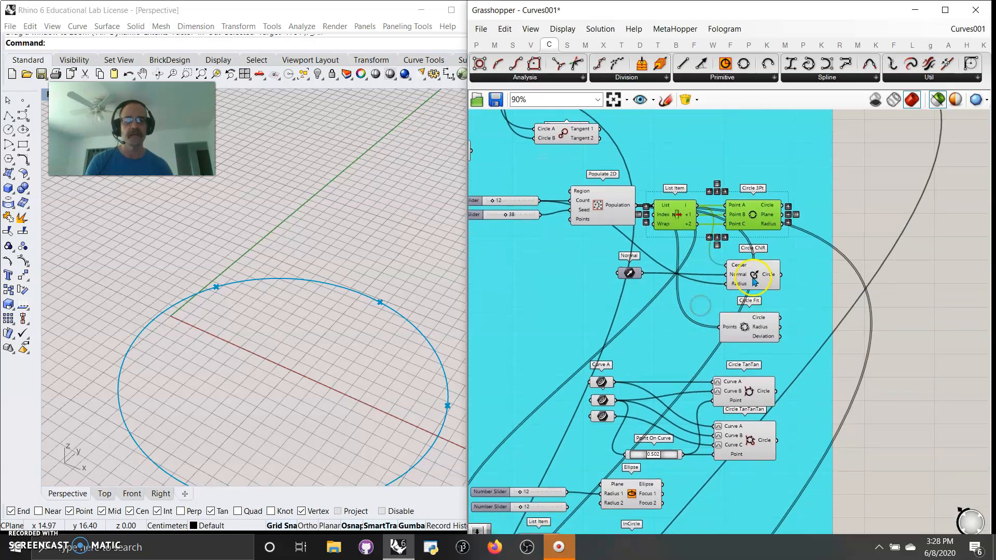
shift+click(754, 280)
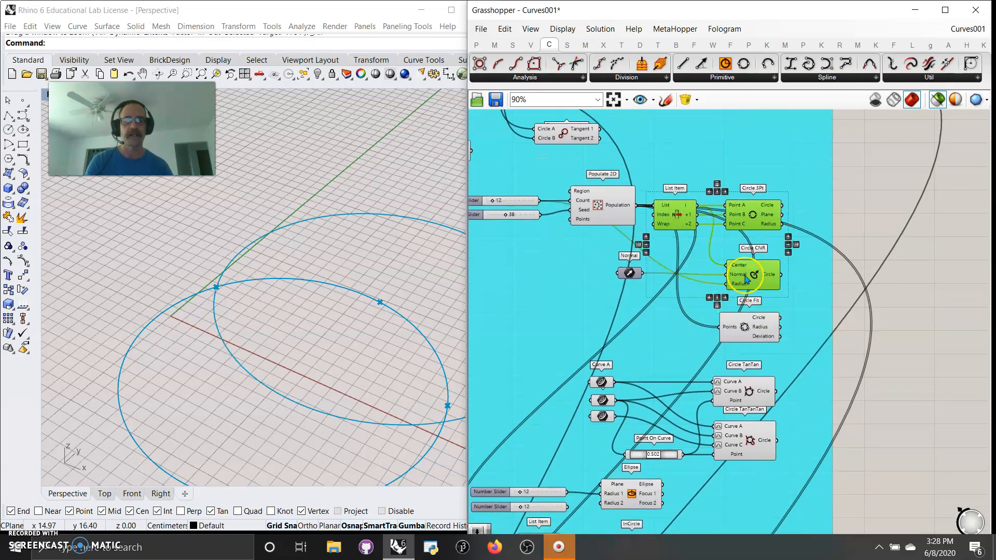
drag(743, 280, 754, 286)
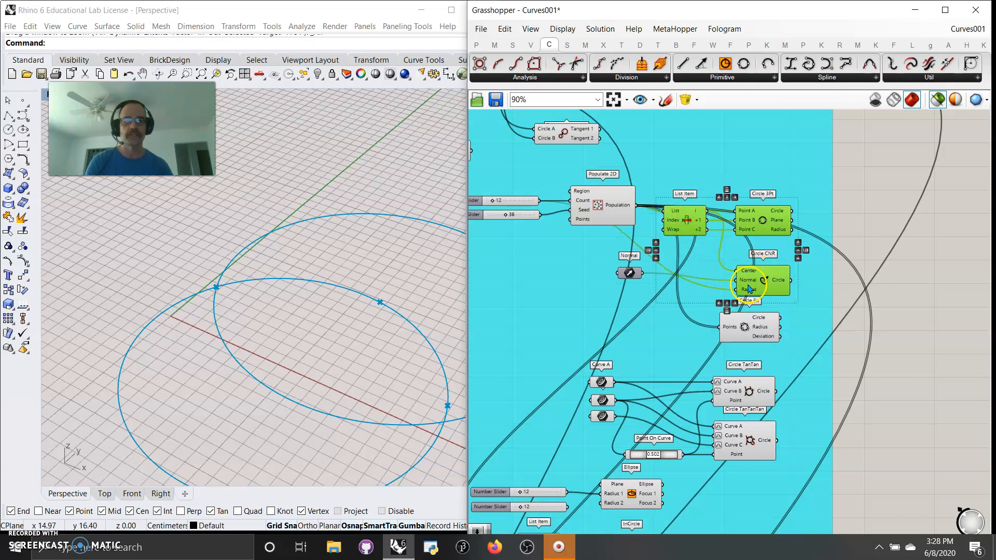
mouse_move(632, 275)
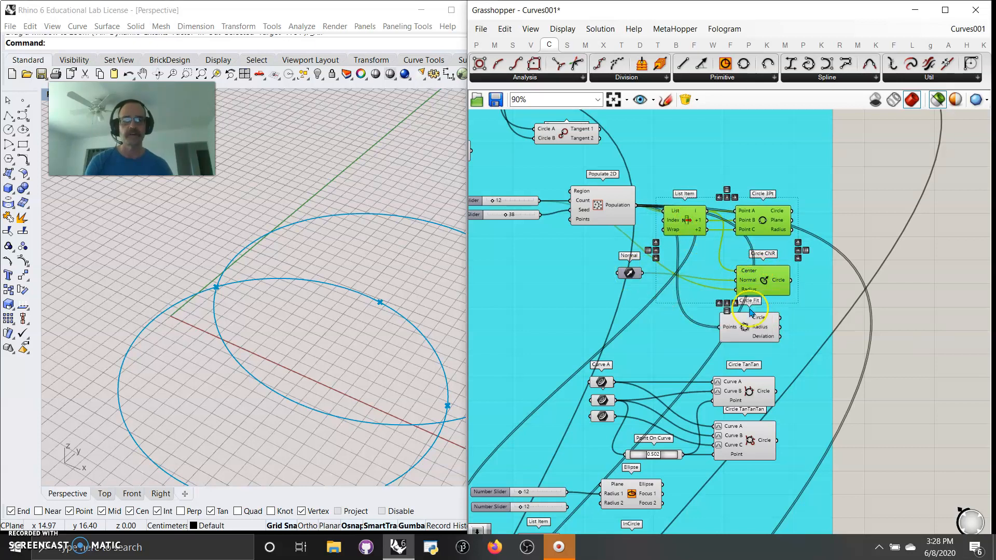
drag(748, 291, 757, 278)
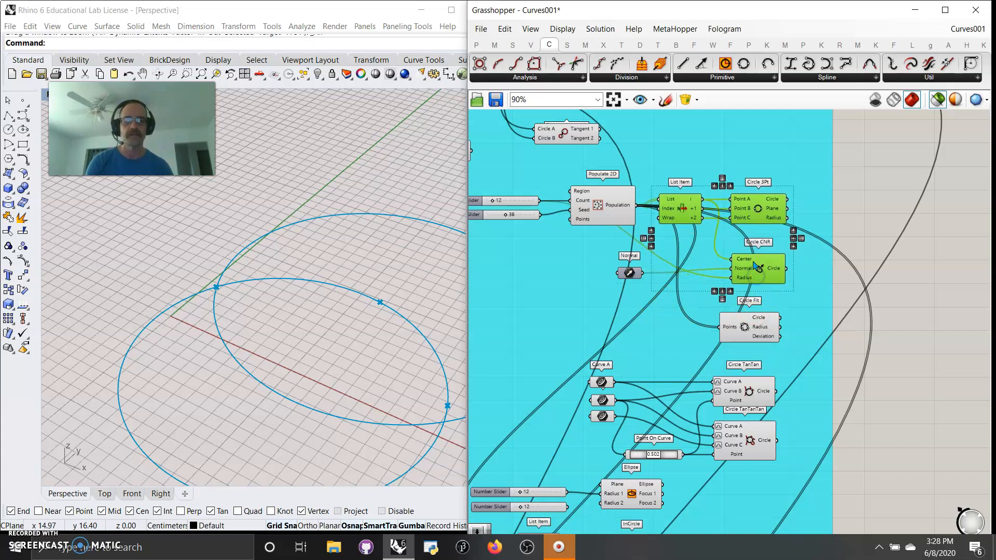
Preview Circle Fit together with the Populate 2D points and increase the seed slider to refit the circle
right_drag(695, 365, 672, 320)
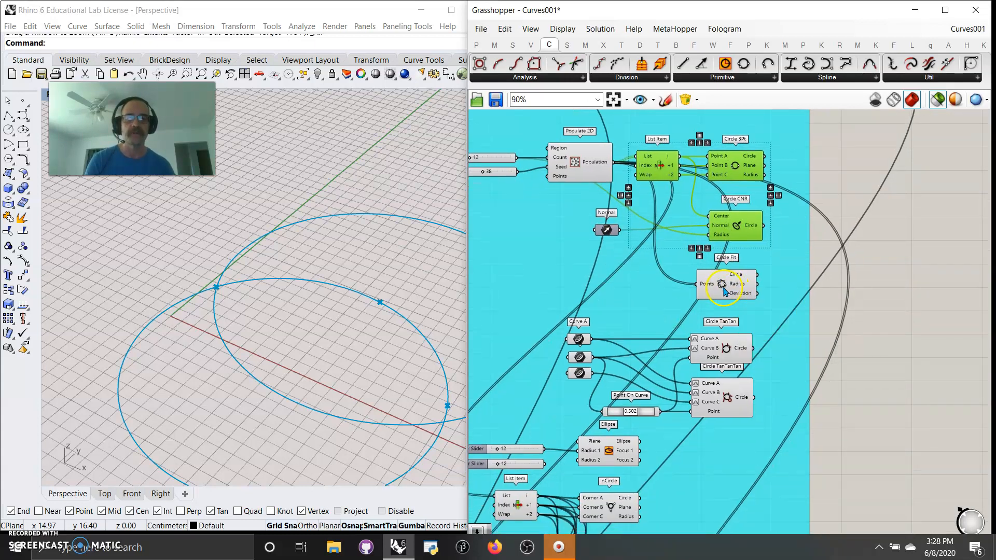
click(723, 288)
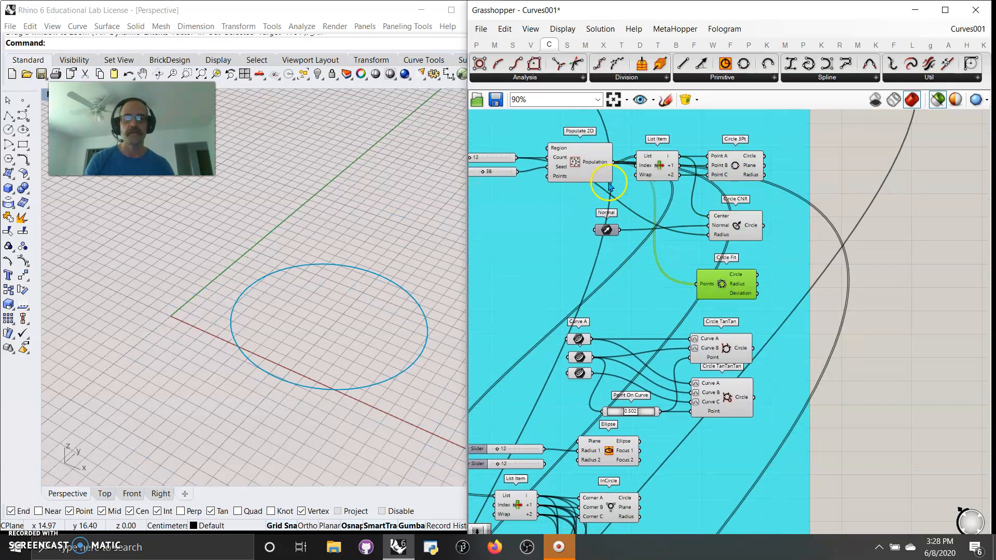
shift+click(584, 162)
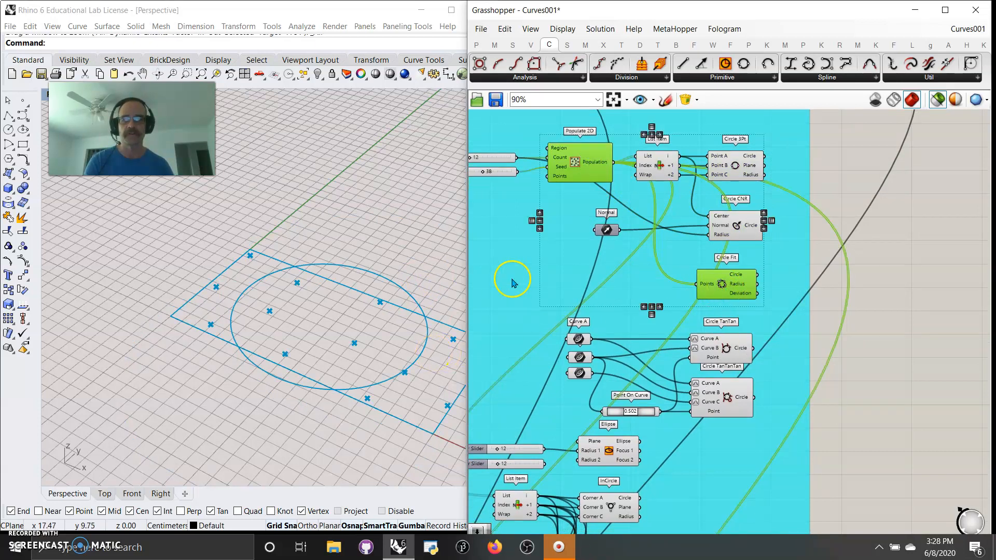
drag(483, 173, 490, 178)
Preview the input curve parameters one at a time in a zoomed-out Perspective view, followed by the Circle TanTan result
right_drag(589, 310, 655, 242)
scroll(741, 343, up, 2)
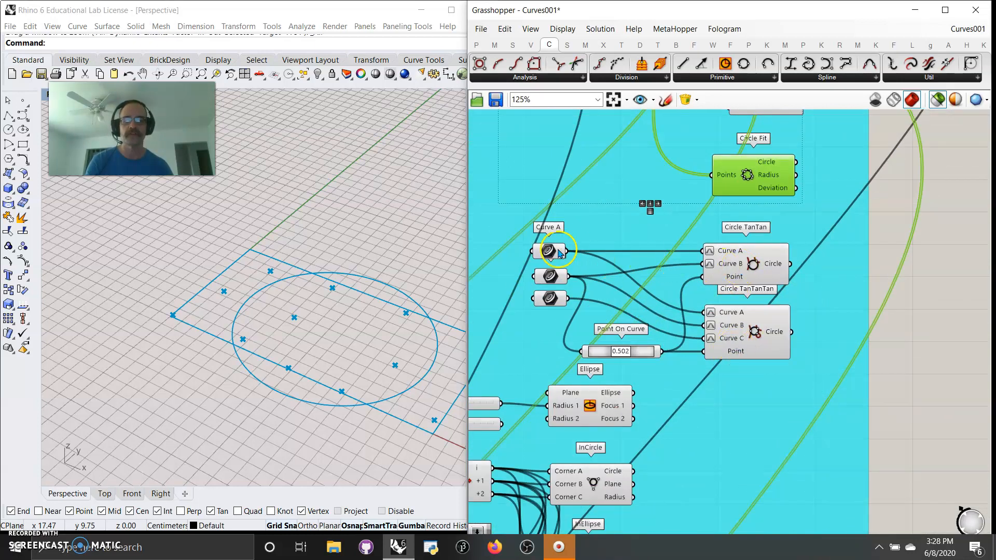
click(551, 279)
scroll(249, 339, down, 5)
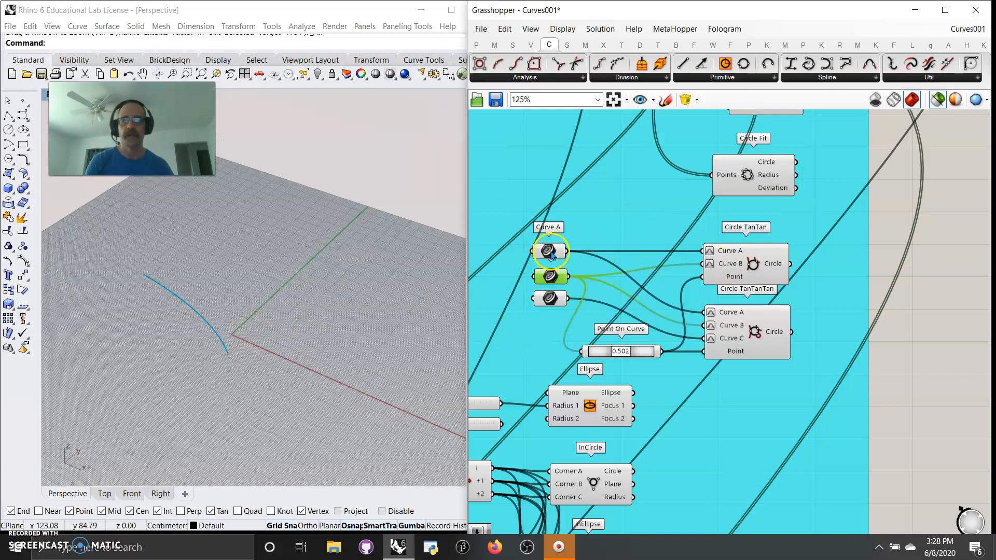
click(552, 254)
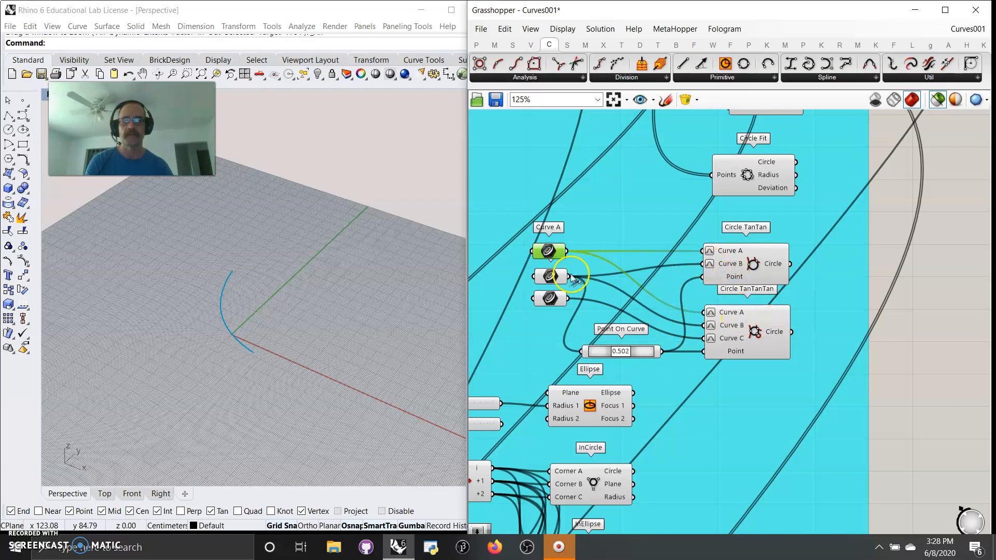
click(551, 276)
click(550, 300)
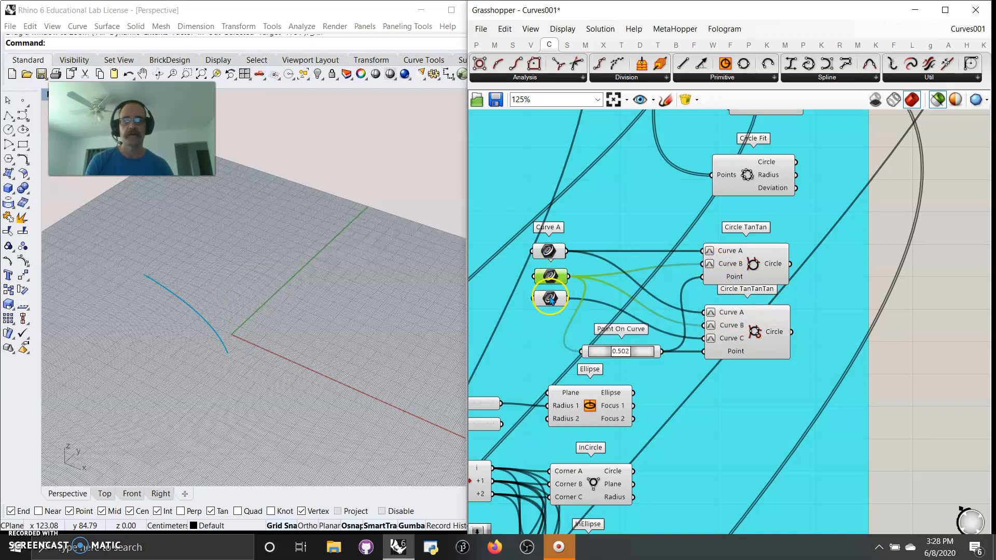
click(735, 273)
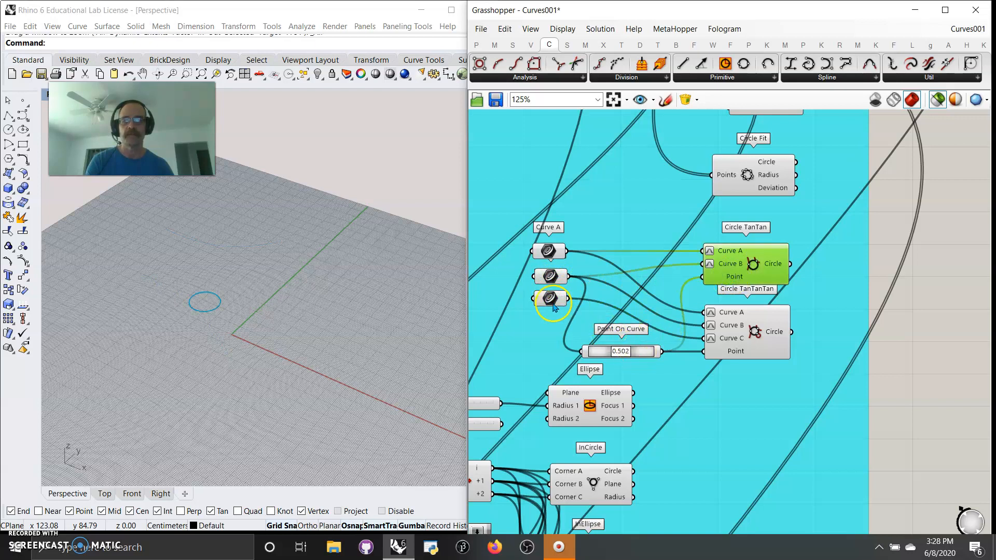
Preview Circle TanTan with its two input curves and guide point, and slide Point On Curve to 0.321
click(551, 277)
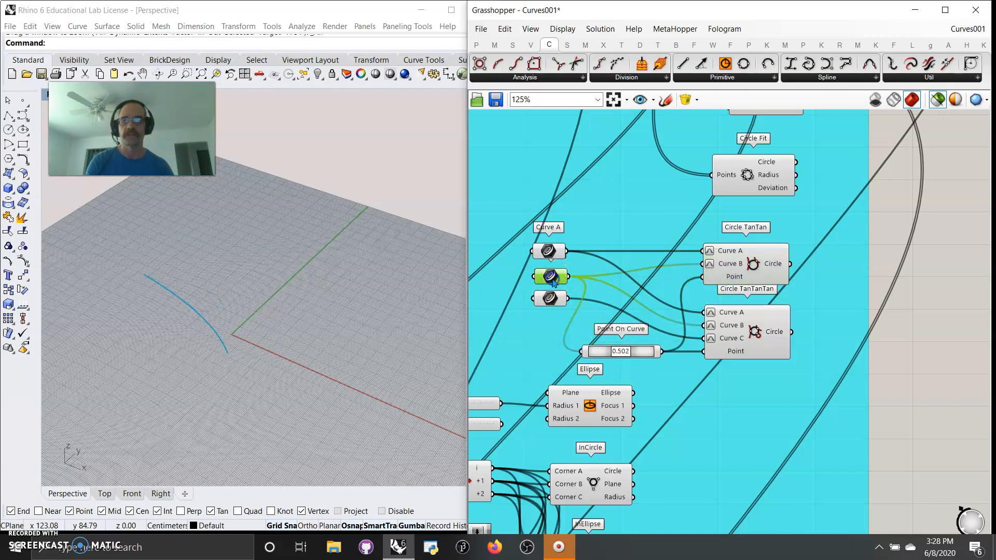
shift+click(632, 353)
drag(617, 353, 622, 356)
shift+click(744, 284)
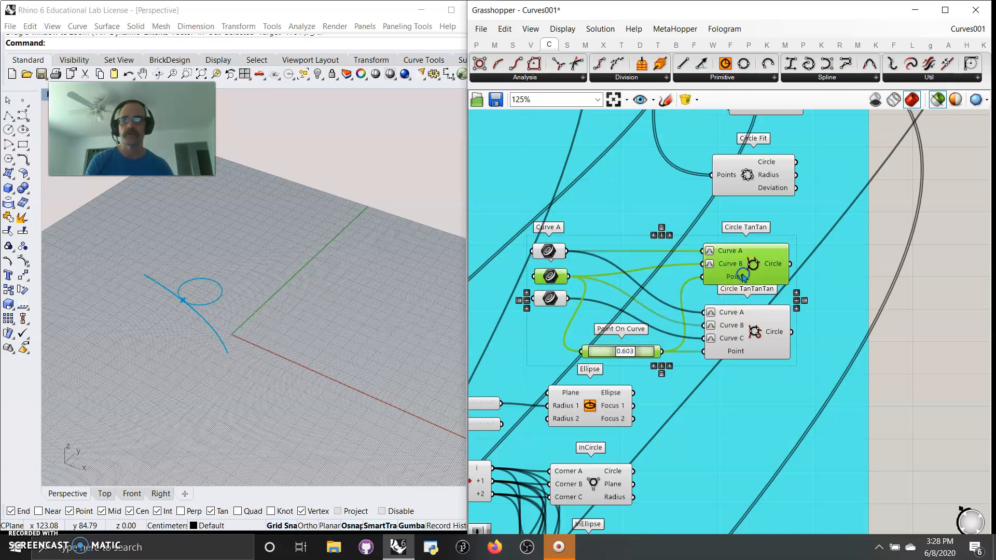
shift+click(549, 253)
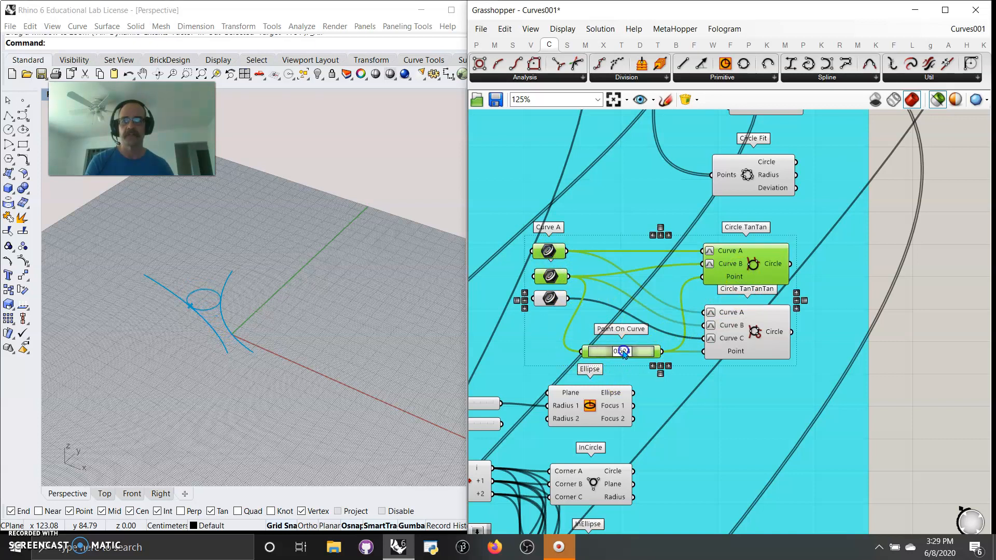
mouse_move(630, 352)
mouse_down()
mouse_move(648, 353)
mouse_move(619, 359)
mouse_up()
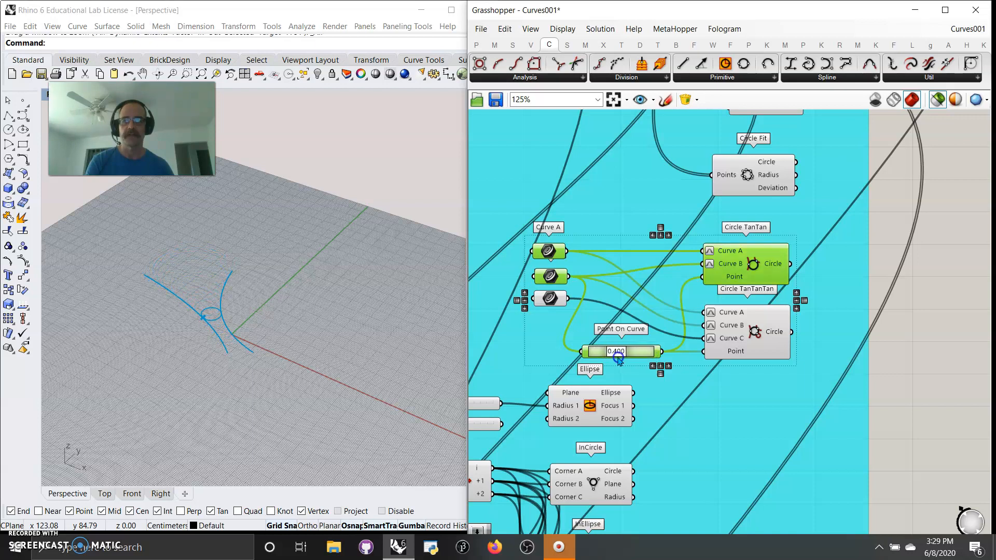
Add Circle TanTanTan to the preview and remove Circle TanTan from it
shift+click(751, 339)
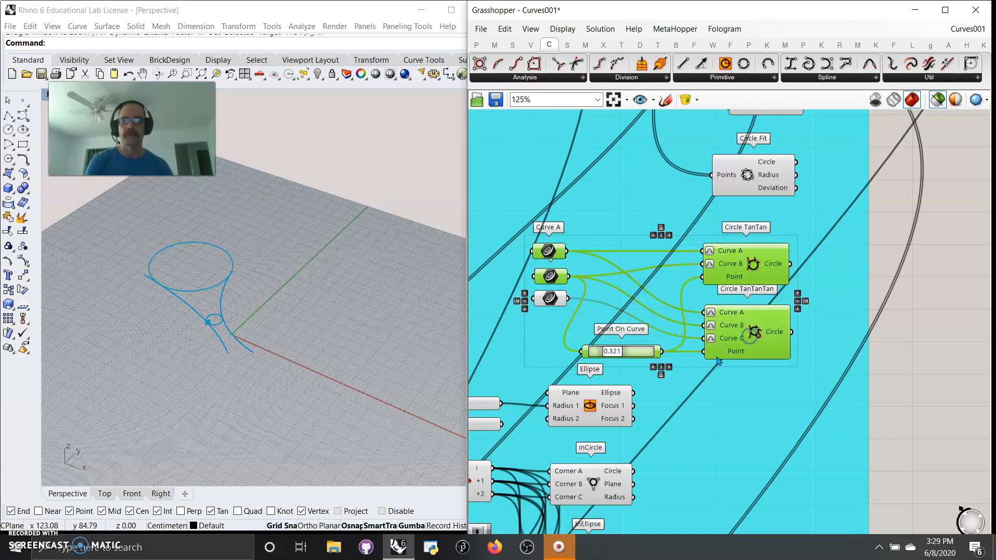
ctrl+click(747, 271)
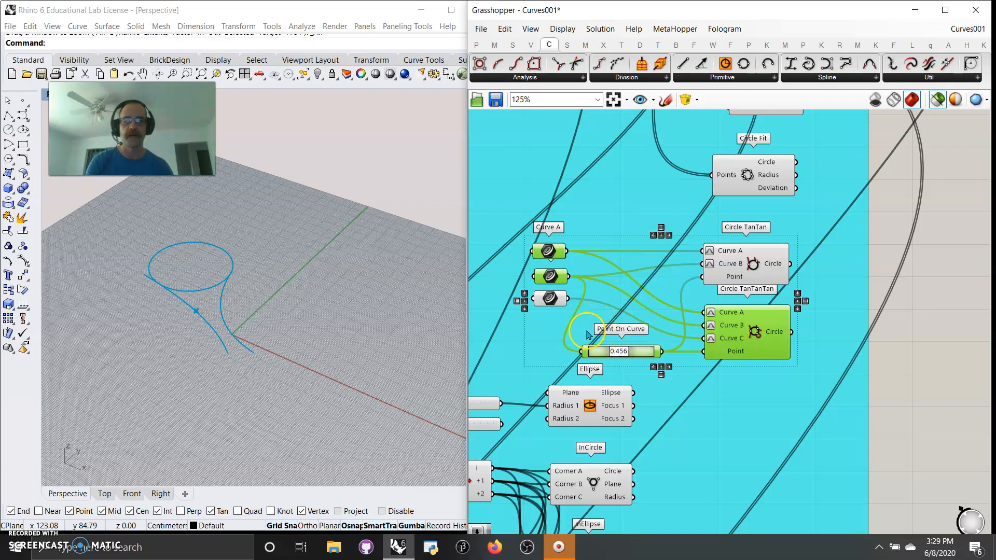
Rewire Point On Curve to the third curve, add that curve to the preview and set the point parameter to 0.512
drag(568, 299, 625, 357)
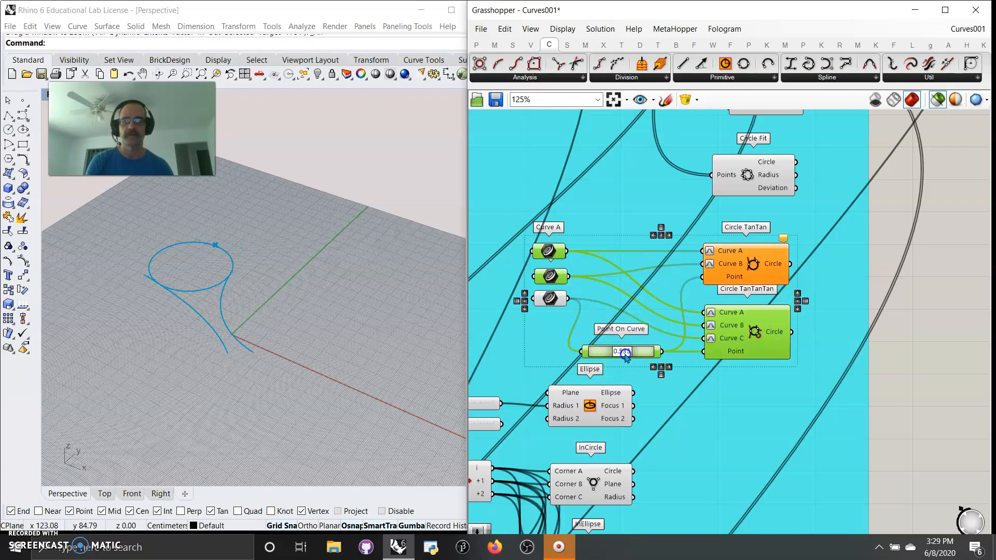
shift+click(554, 300)
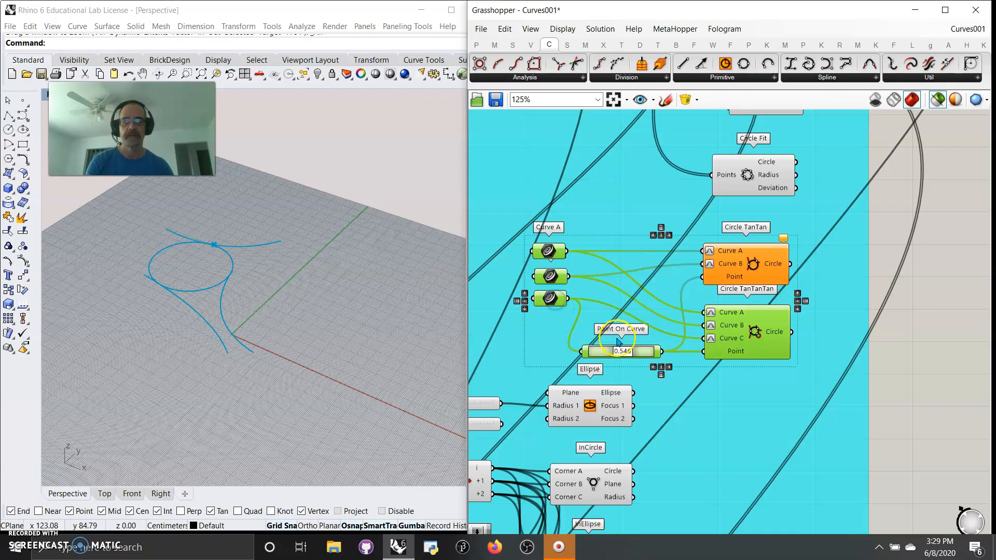
drag(627, 354, 624, 355)
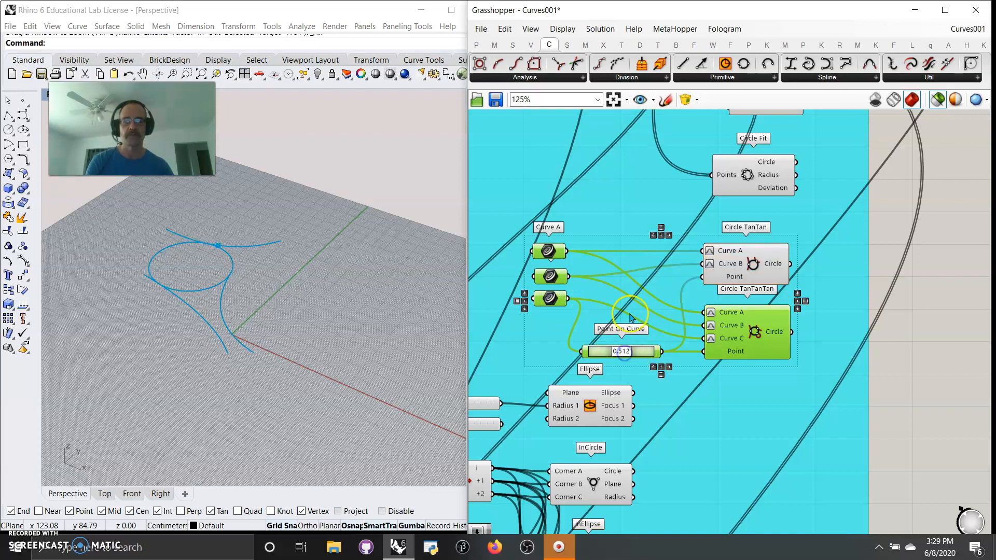
Rewire Point On Curve to the first curve, set its parameter to 0.478 and nudge the selected components right
drag(567, 251, 577, 351)
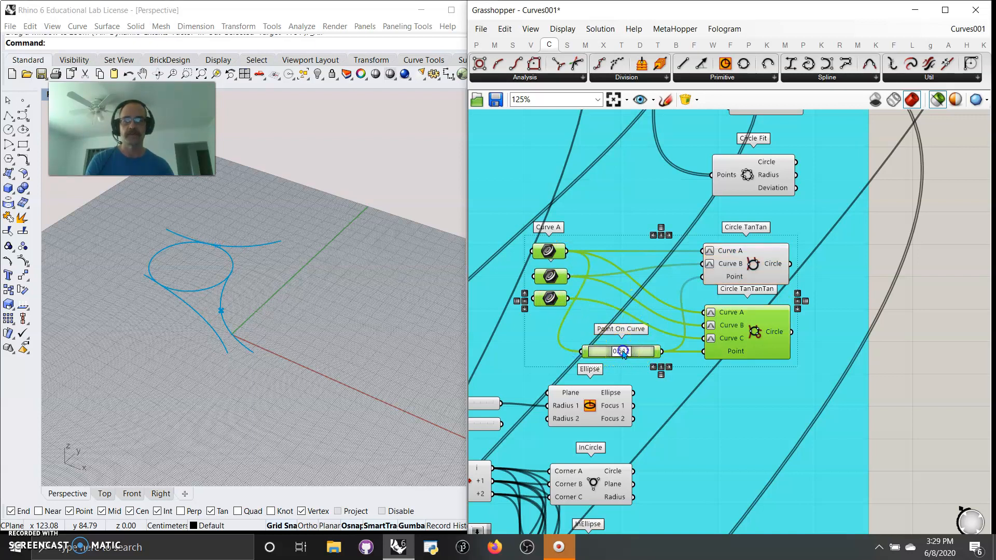
drag(638, 351, 619, 351)
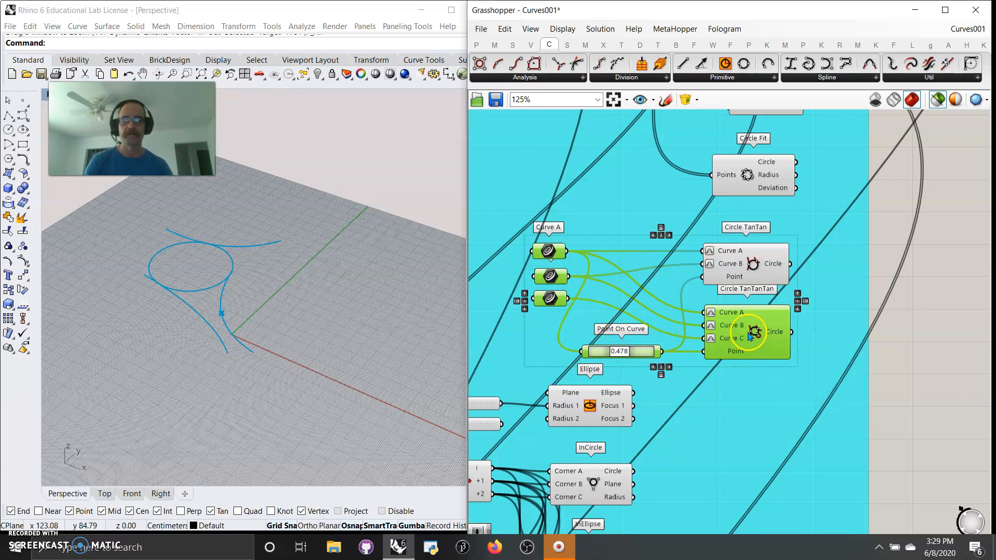
drag(750, 334, 757, 335)
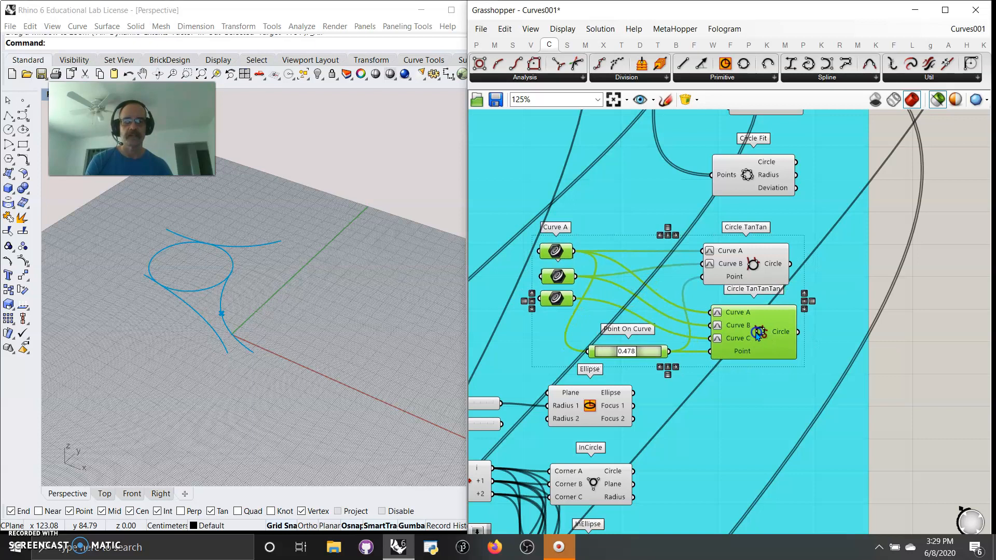
Preview the Ellipse component, wire the second number slider into Radius 2, and set Radius 1 to 10 and Radius 2 to 24
right_drag(693, 431, 804, 345)
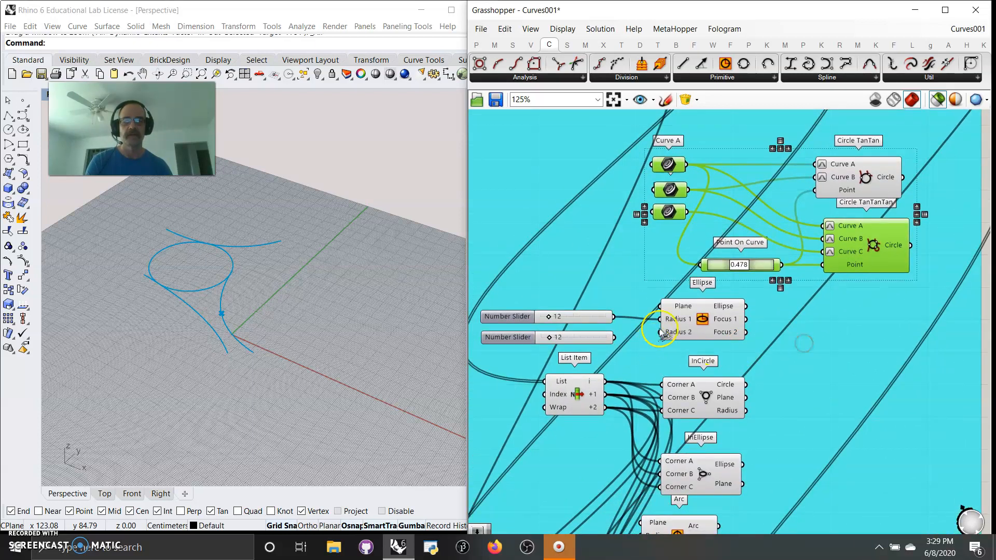
click(695, 318)
scroll(212, 335, up, 5)
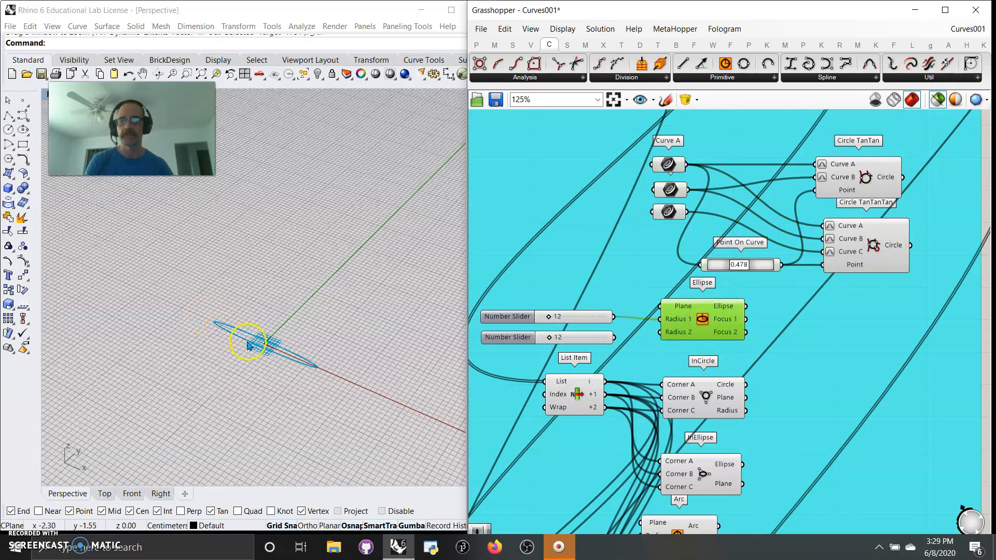
drag(614, 338, 660, 332)
drag(548, 316, 557, 338)
click(573, 339)
Preview the List Item points that feed InCircle, then InCircle alone, then both together
right_drag(622, 358, 659, 299)
click(607, 341)
right_drag(645, 403, 576, 368)
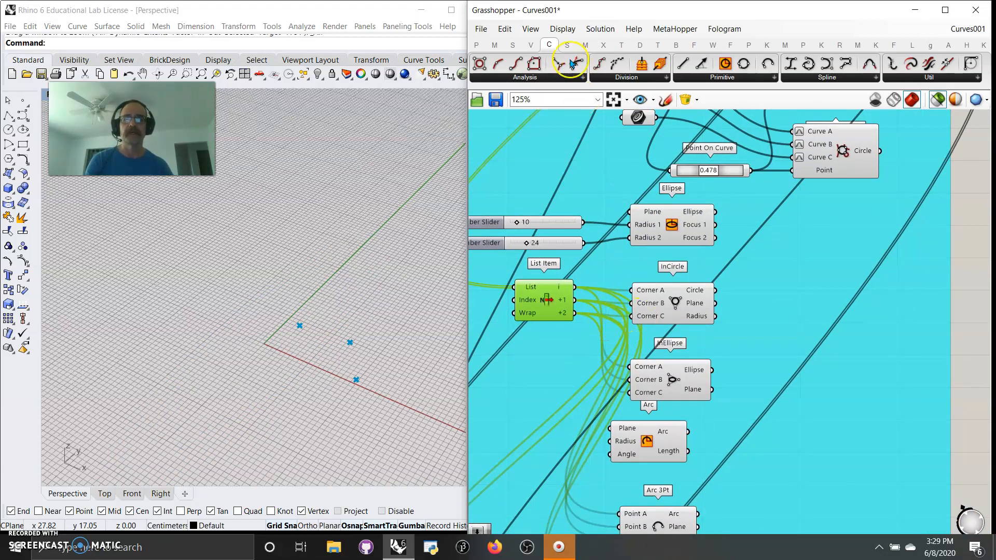
click(677, 311)
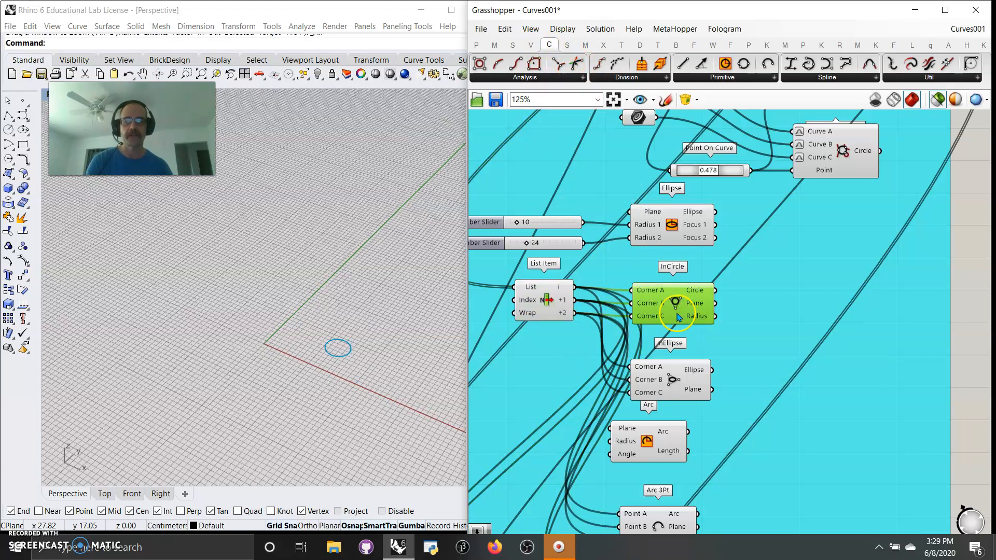
shift+click(543, 300)
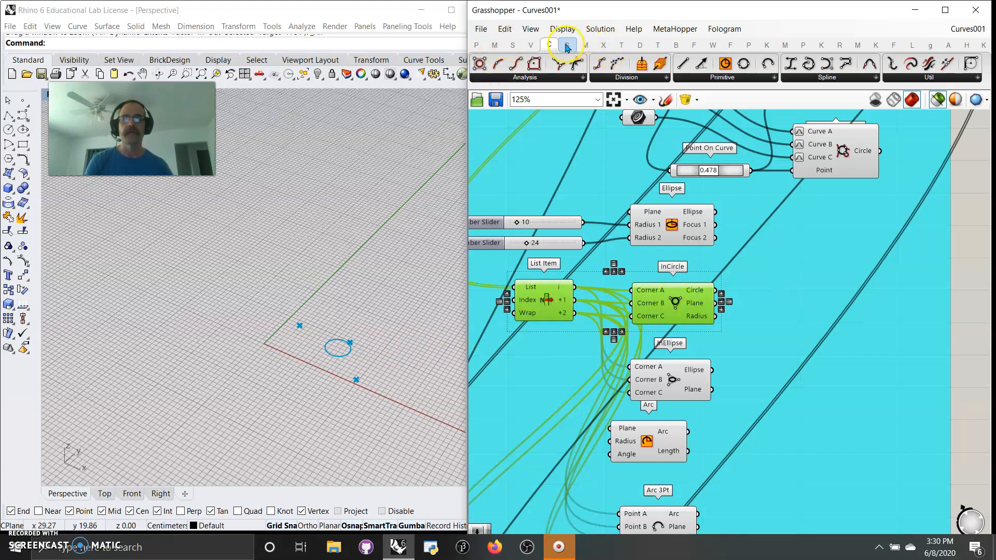
Place a Line component beside InCircle, wire List Item's i output to Start Point and +1 to End Point, and preview it
drag(683, 64, 797, 288)
drag(575, 287, 756, 281)
drag(575, 300, 756, 294)
drag(574, 287, 750, 288)
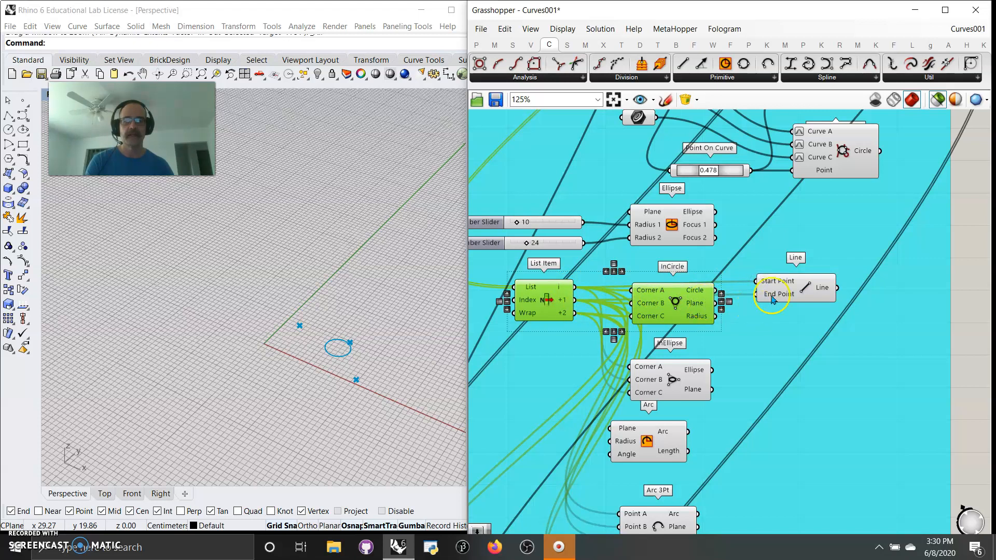
click(785, 289)
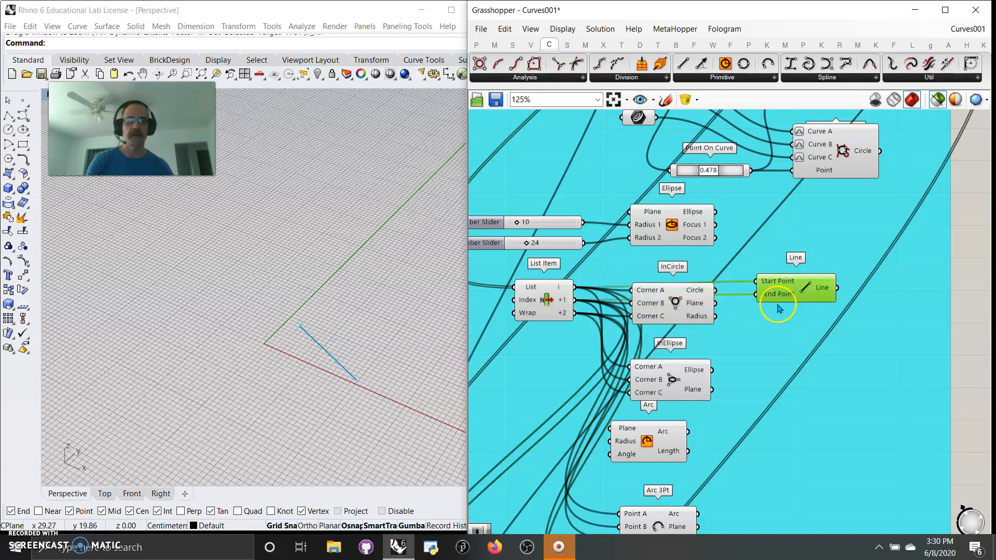
Make two copies of the Line component, one joining List Item's second and third points, the other its first and third
alt+drag(781, 304, 792, 356)
key(ctrl+v)
drag(790, 297, 787, 322)
drag(575, 300, 758, 326)
drag(574, 288, 767, 345)
drag(575, 313, 767, 359)
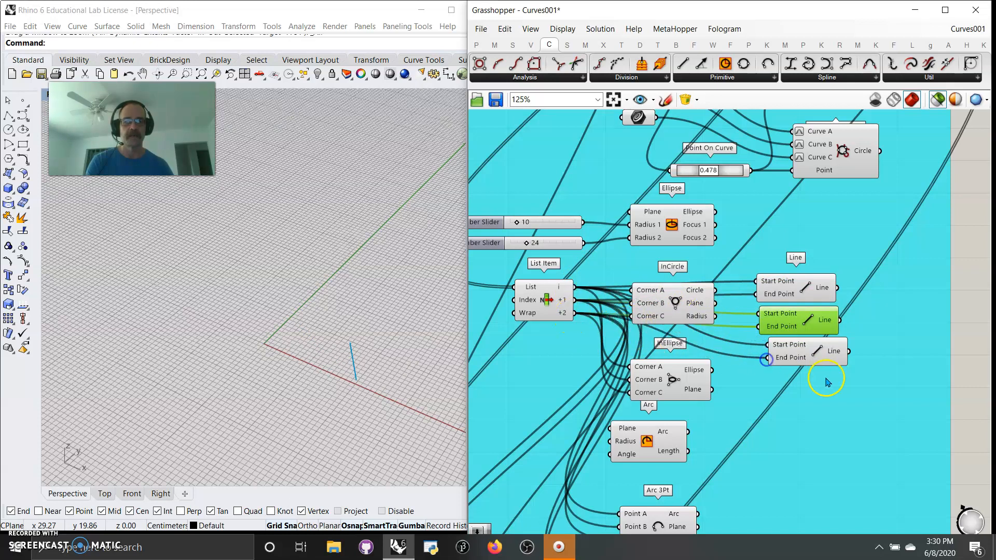
Preview all three Line components together with InCircle to show the circle inside its triangle
click(816, 351)
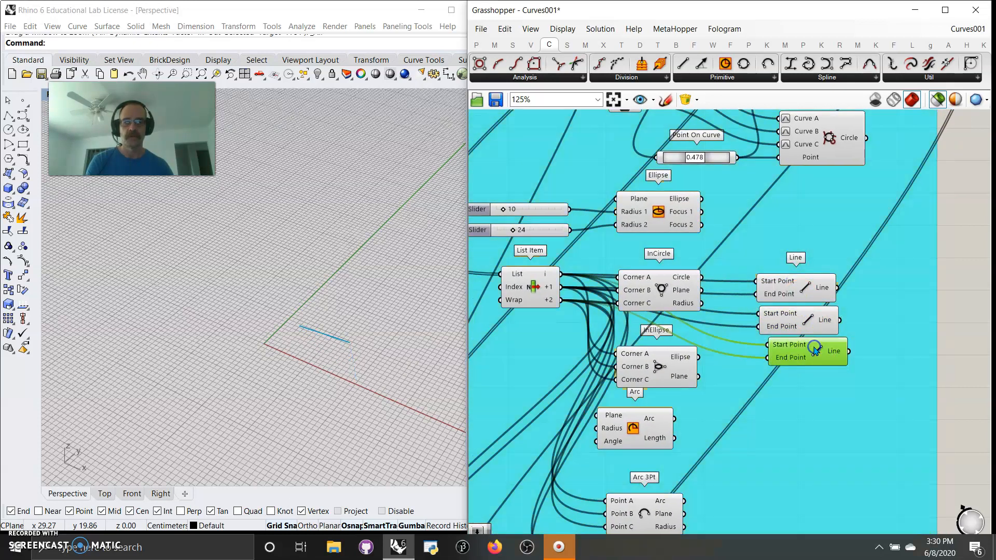
shift+click(807, 319)
shift+click(795, 290)
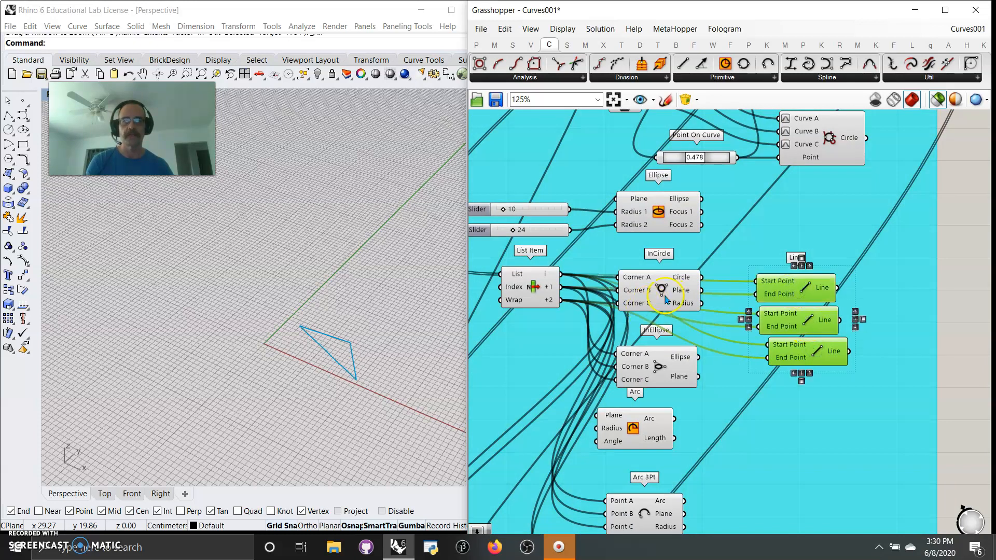
shift+click(665, 300)
Add InEllipse to the triangle preview and remove InCircle from it
right_drag(728, 431, 753, 318)
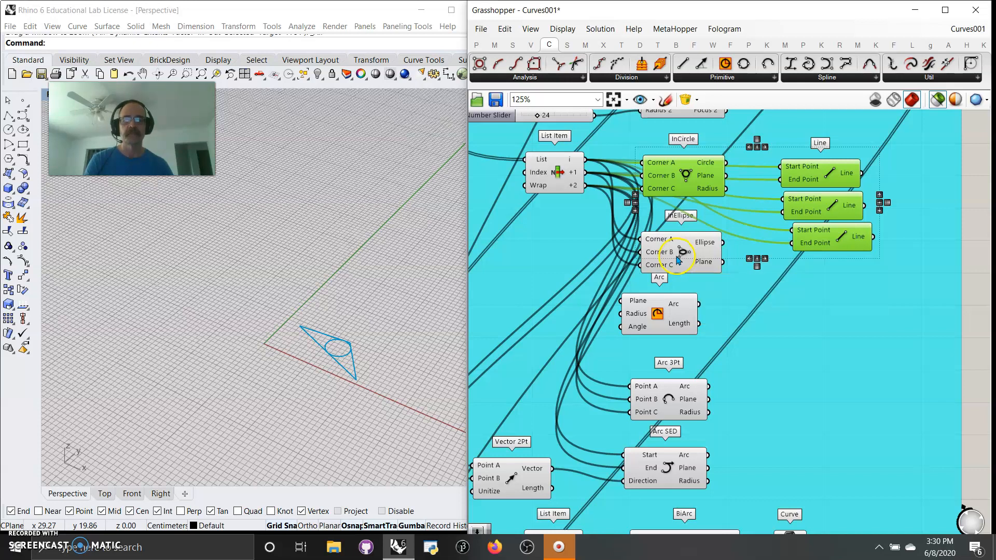
shift+click(676, 261)
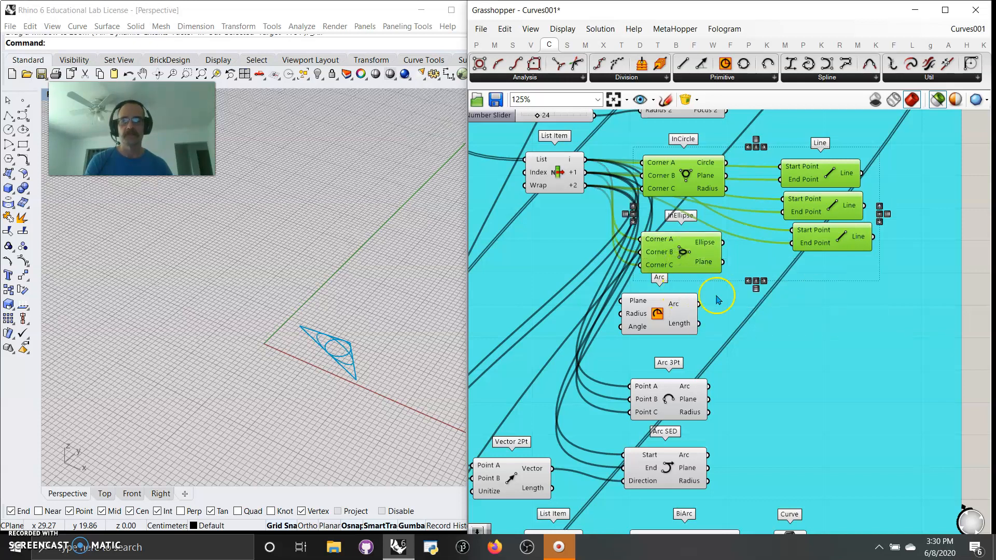
ctrl+click(681, 186)
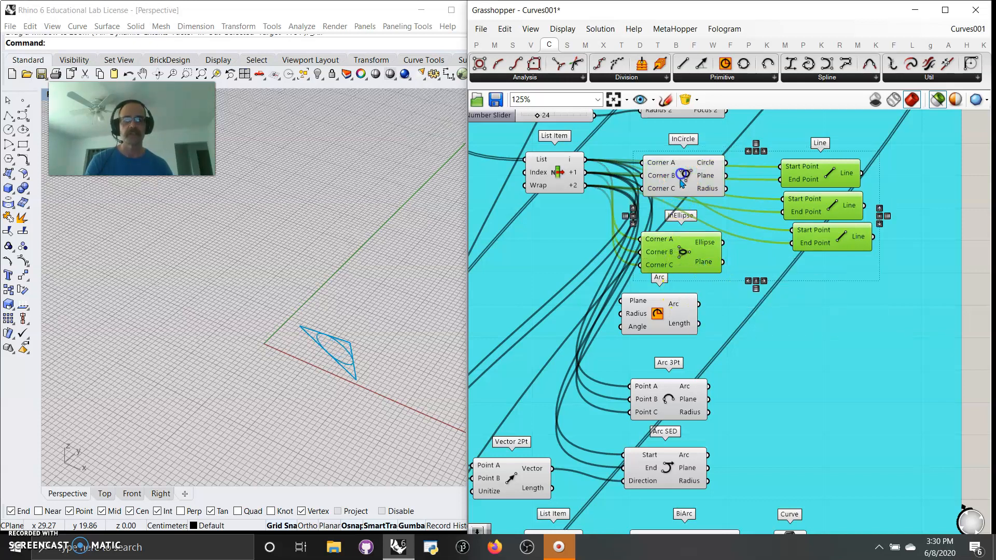
mouse_move(332, 366)
right_down()
mouse_move(328, 382)
mouse_move(330, 374)
right_up()
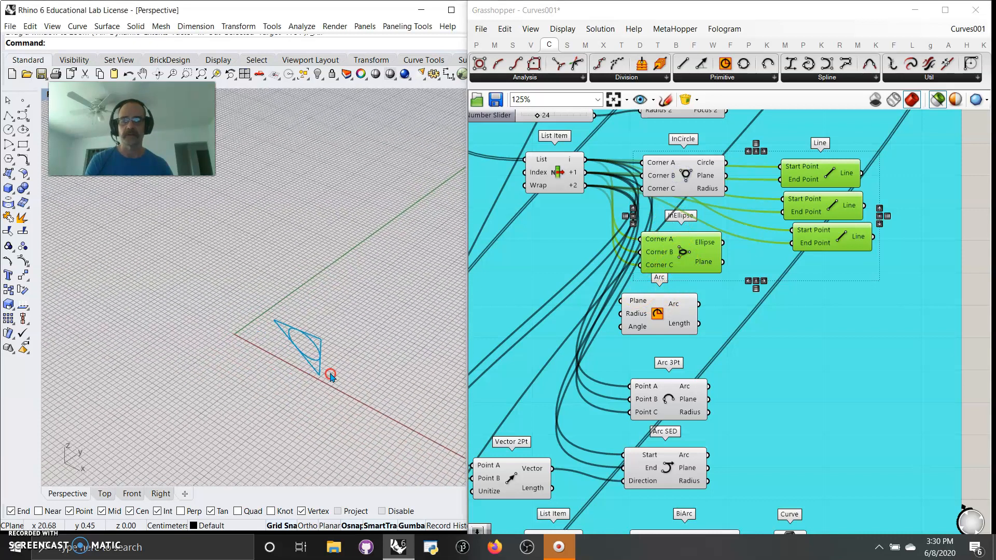
Move the Arc component slightly right and down, preview it, and switch the preview to Arc 3Pt
drag(661, 320, 679, 331)
scroll(236, 343, up, 8)
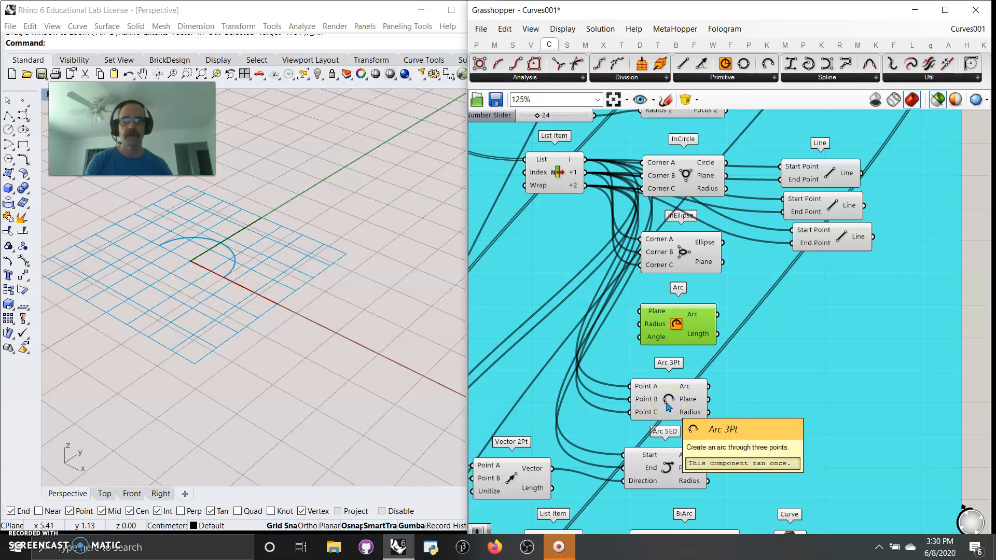
click(669, 406)
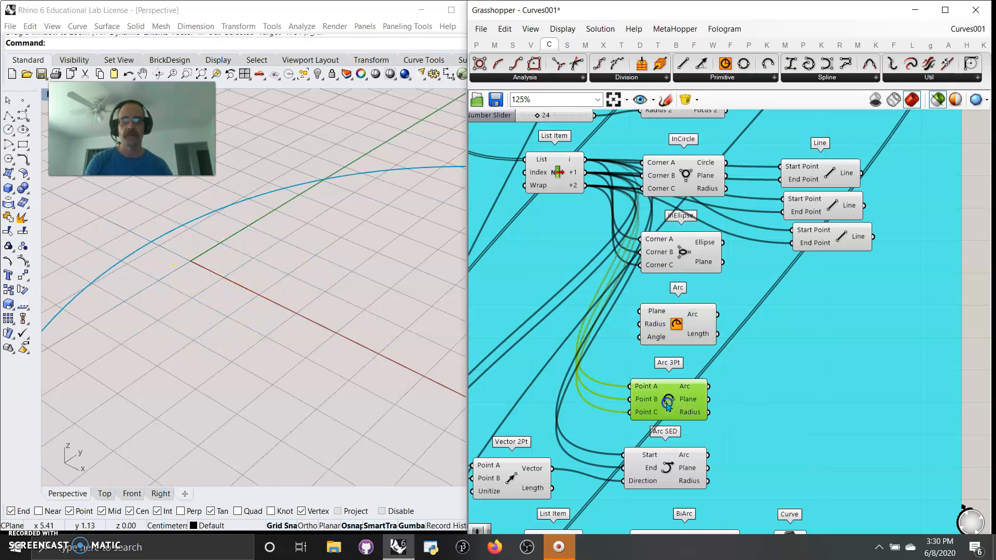
Preview Arc 3Pt together with its List Item points and shift both components slightly right
click(559, 174)
scroll(329, 238, down, 5)
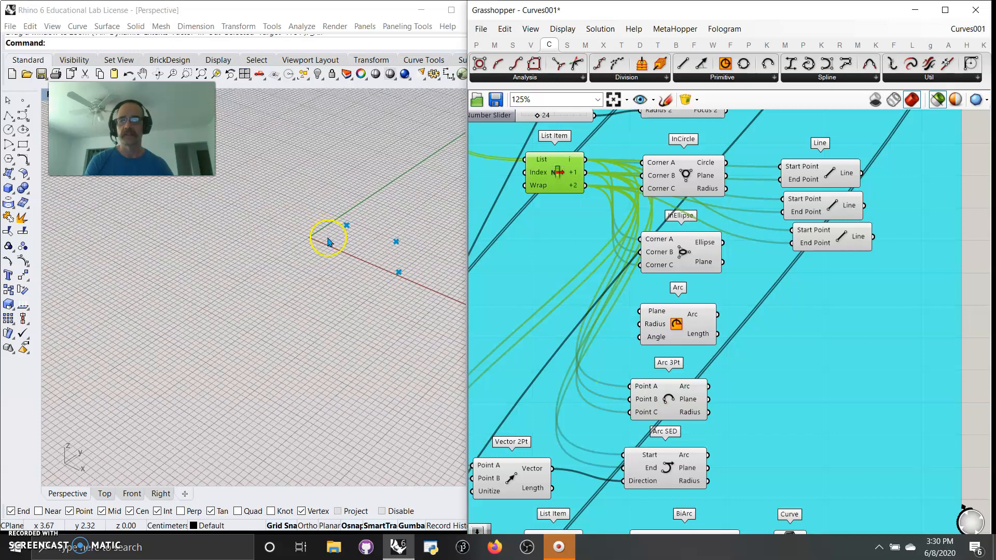
shift+click(667, 403)
right_drag(397, 270, 383, 308)
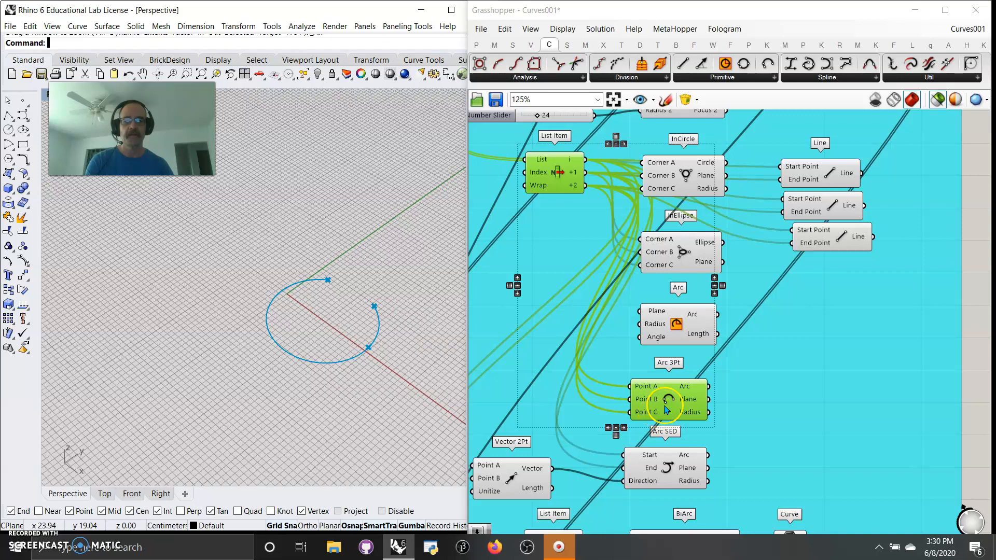
drag(657, 412, 686, 405)
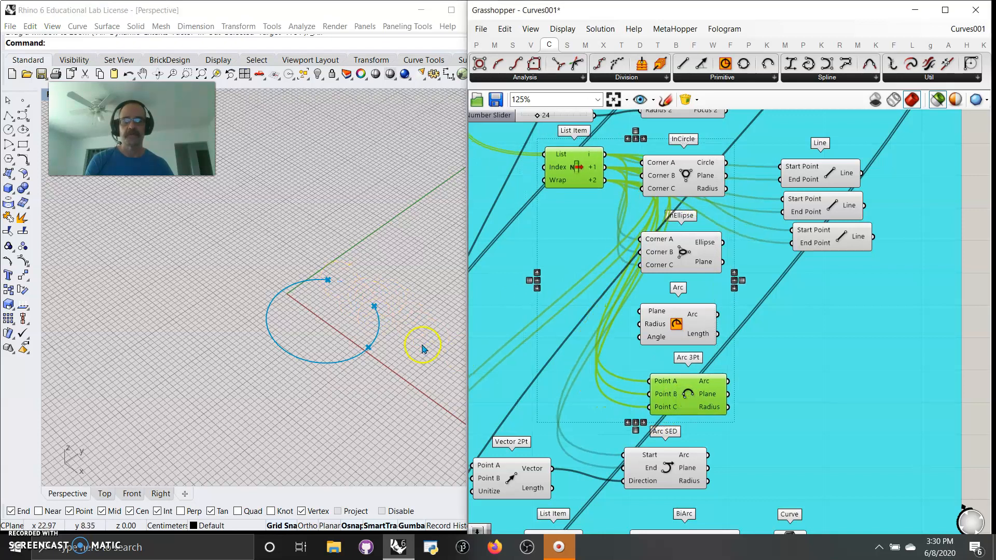
Move Arc SED to the right and preview it together with its List Item points and Vector 2Pt direction
right_drag(597, 415, 661, 297)
drag(727, 322, 750, 321)
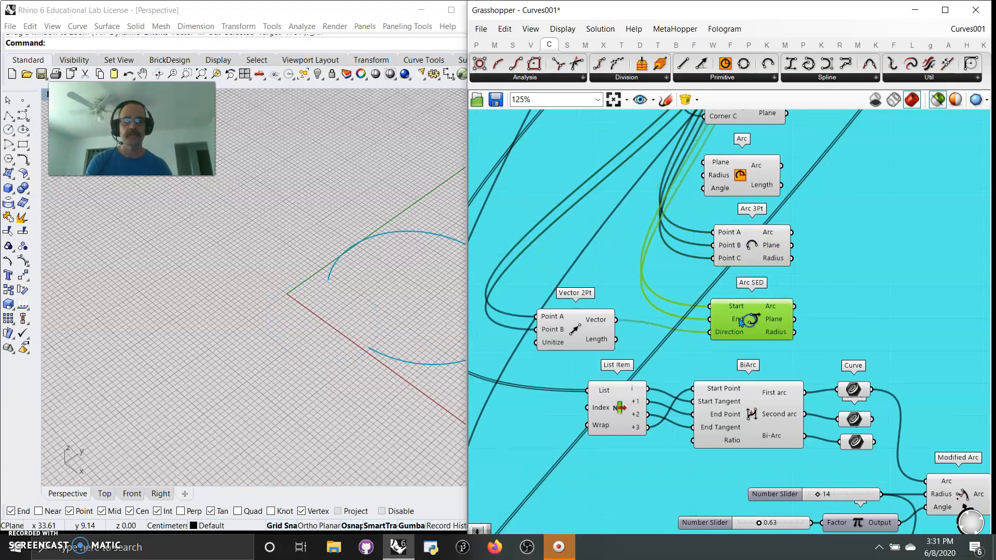
right_drag(675, 290, 666, 411)
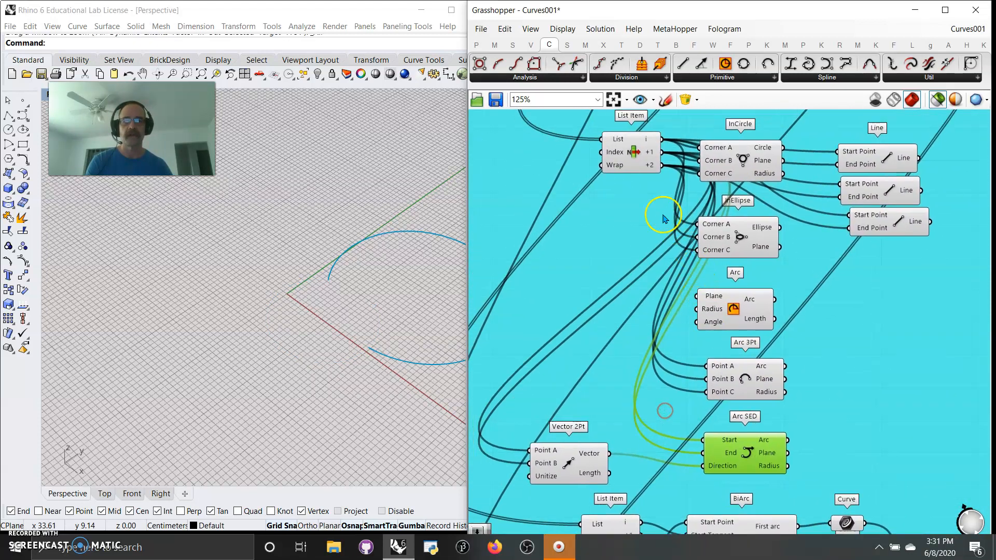
shift+click(633, 152)
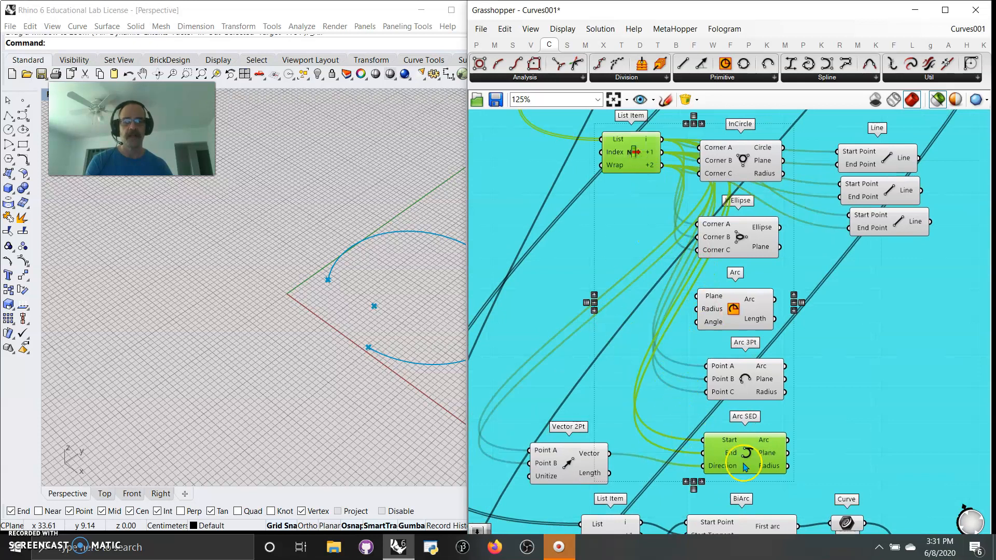
shift+click(569, 470)
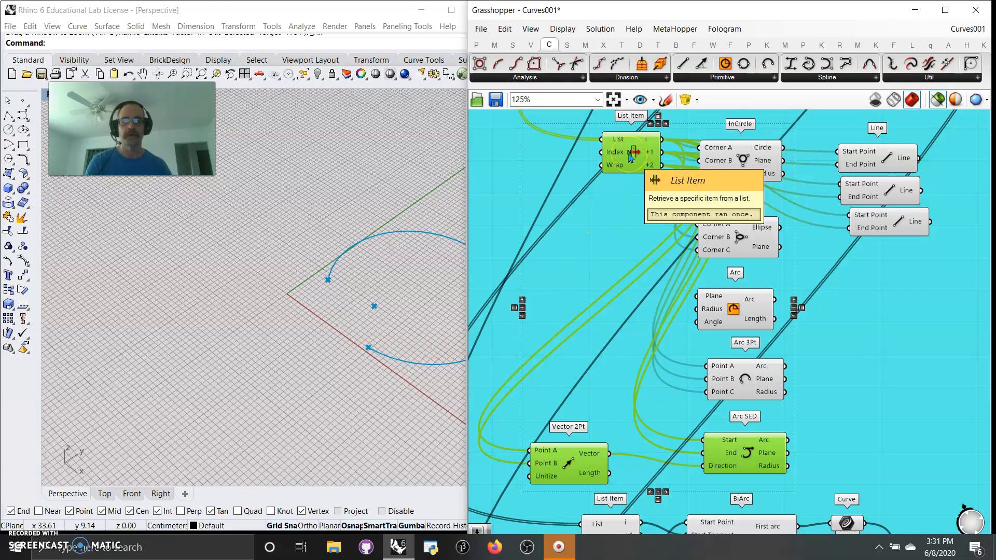
right_drag(624, 235, 651, 209)
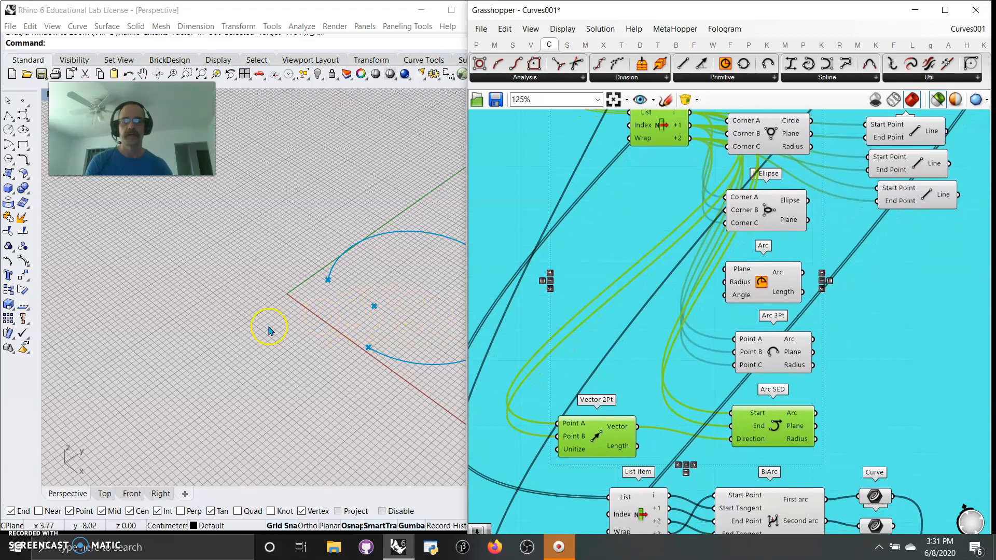
Preview Arc SED alone and examine the entire arc in the Perspective viewport
right_drag(628, 349, 636, 237)
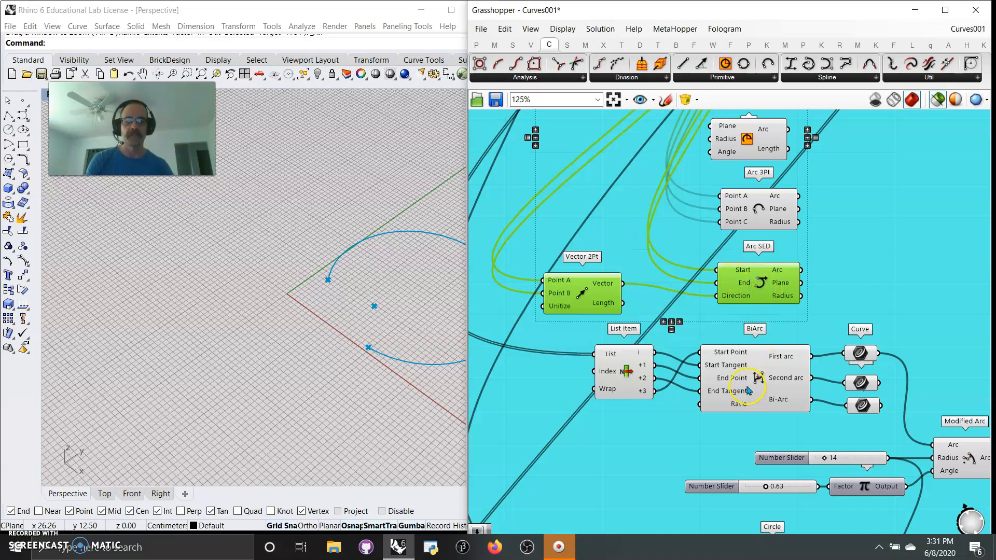
click(896, 286)
click(767, 294)
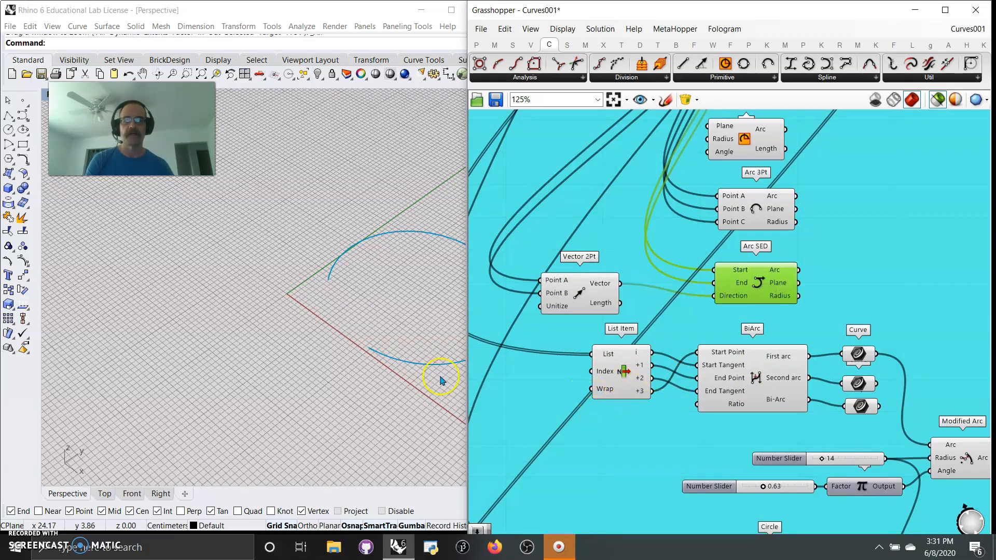
scroll(330, 299, down, 5)
right_drag(327, 298, 293, 285)
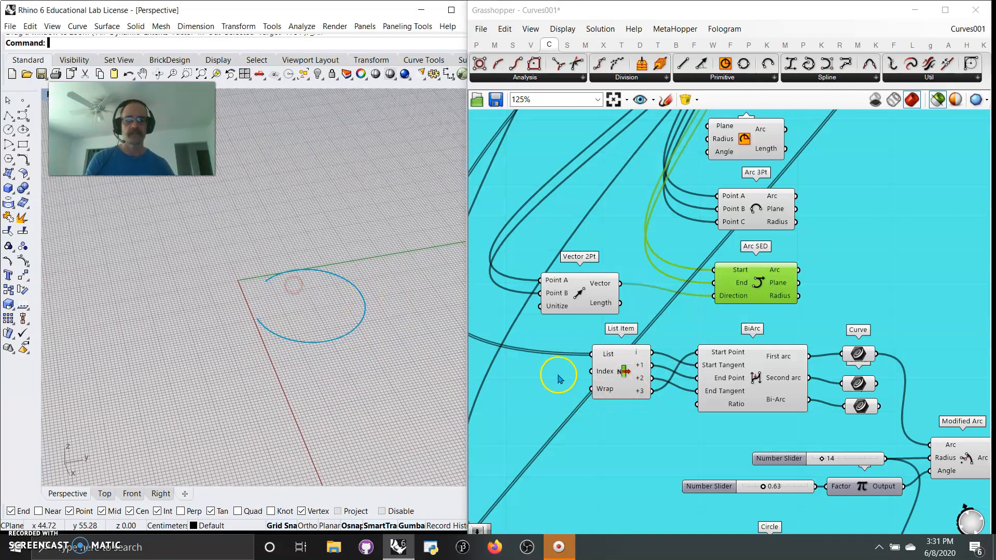
Preview BiArc together with its four List Item input points and examine the curve up close
click(609, 390)
right_drag(613, 453, 638, 457)
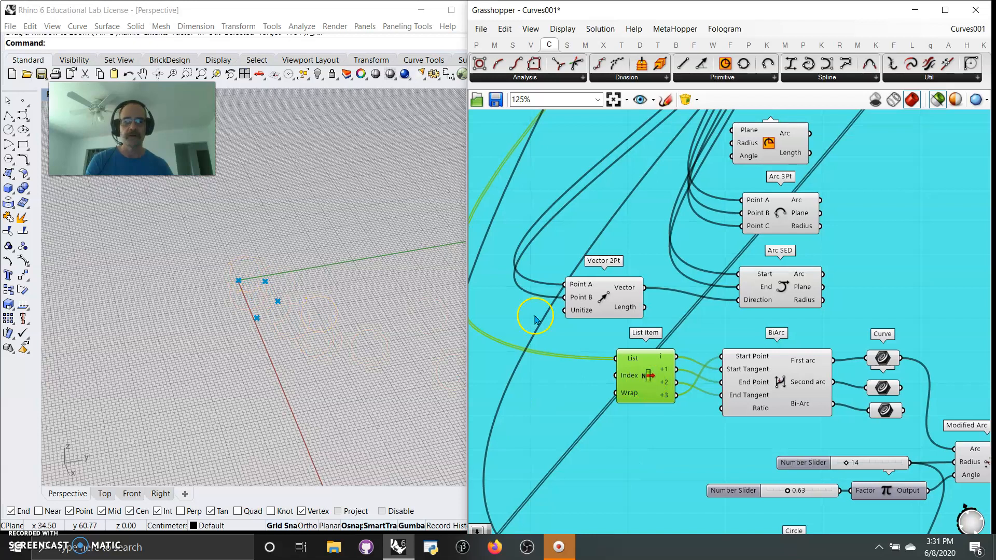
right_drag(702, 434, 646, 407)
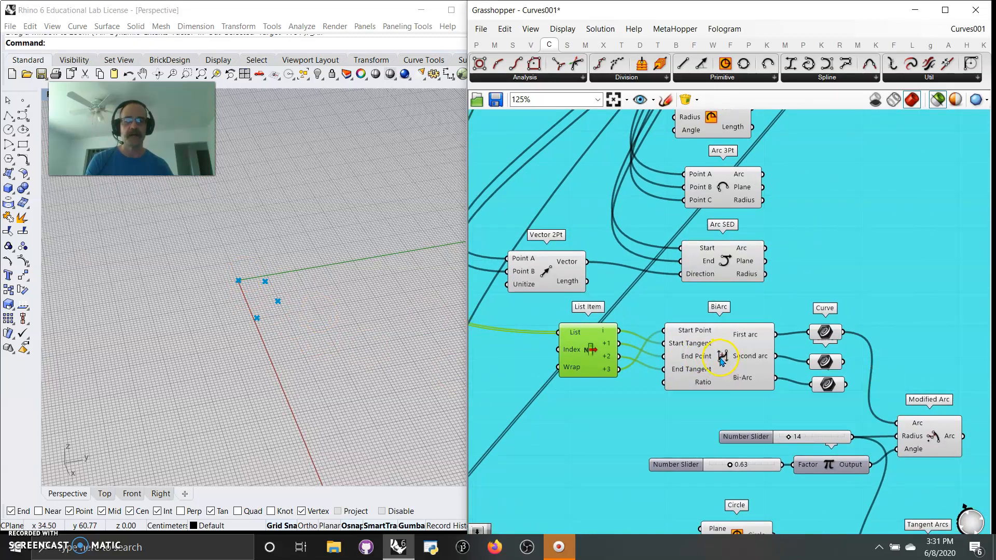
shift+click(720, 355)
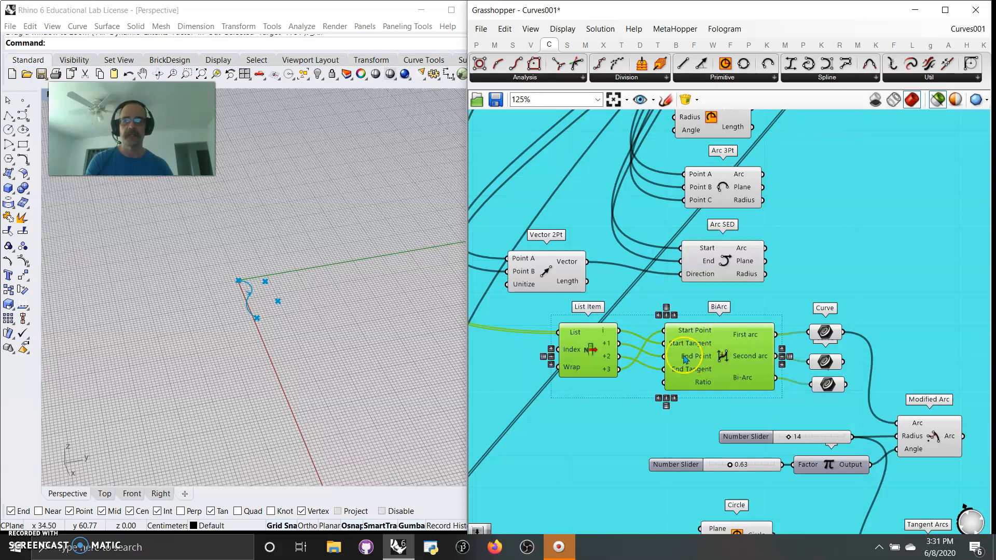
right_drag(248, 320, 257, 320)
scroll(265, 311, up, 5)
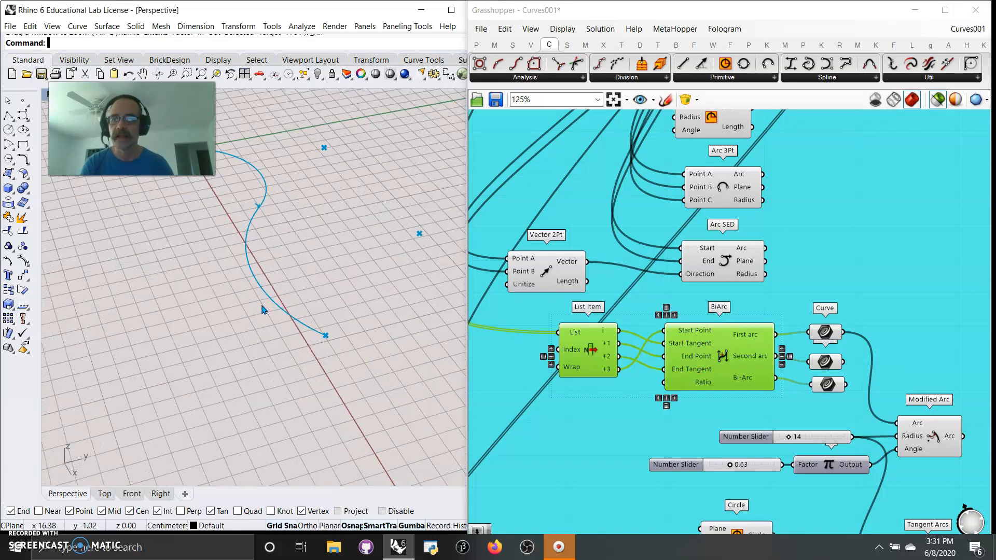
scroll(298, 296, up, 3)
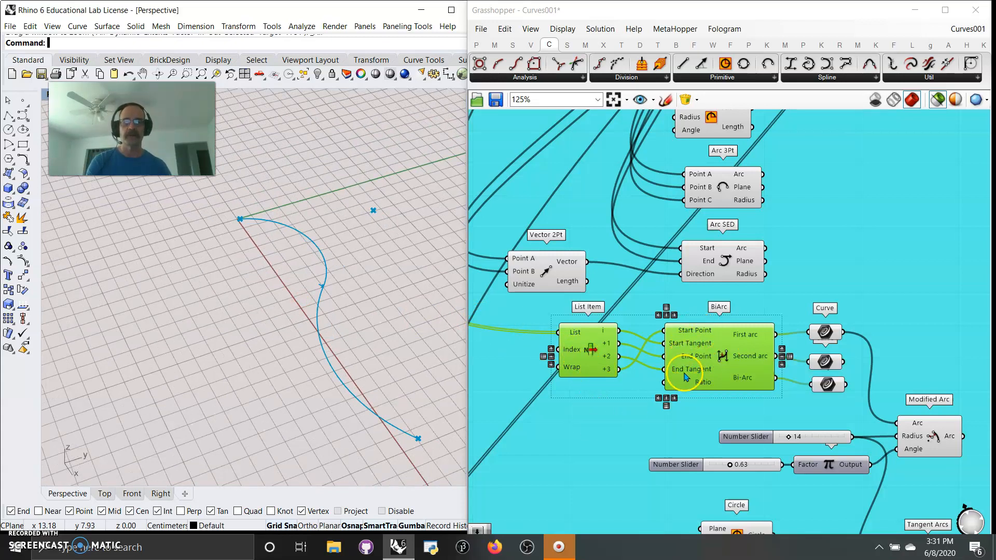
Rewire List Item into BiArc: i to Start Point, +1 to Start Tangent, +3 to End Point and +2 to End Tangent
drag(618, 331, 664, 369)
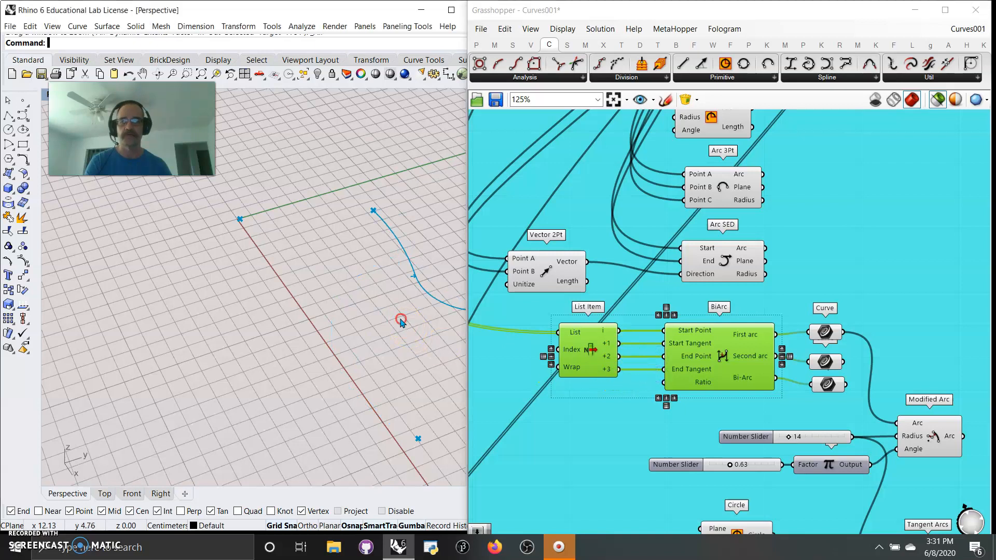
right_drag(400, 318, 385, 325)
drag(619, 357, 663, 357)
right_drag(383, 378, 344, 367)
scroll(340, 356, down, 3)
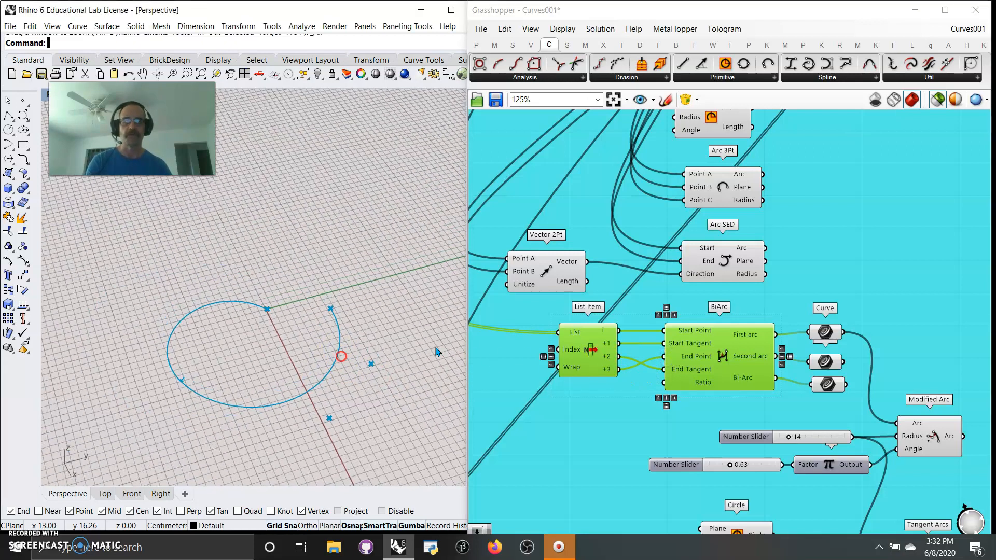
Preview the Curve parameters for BiArc's first arc, second arc and combined Bi-Arc outputs one at a time
click(827, 335)
click(829, 363)
click(827, 385)
click(822, 331)
click(825, 359)
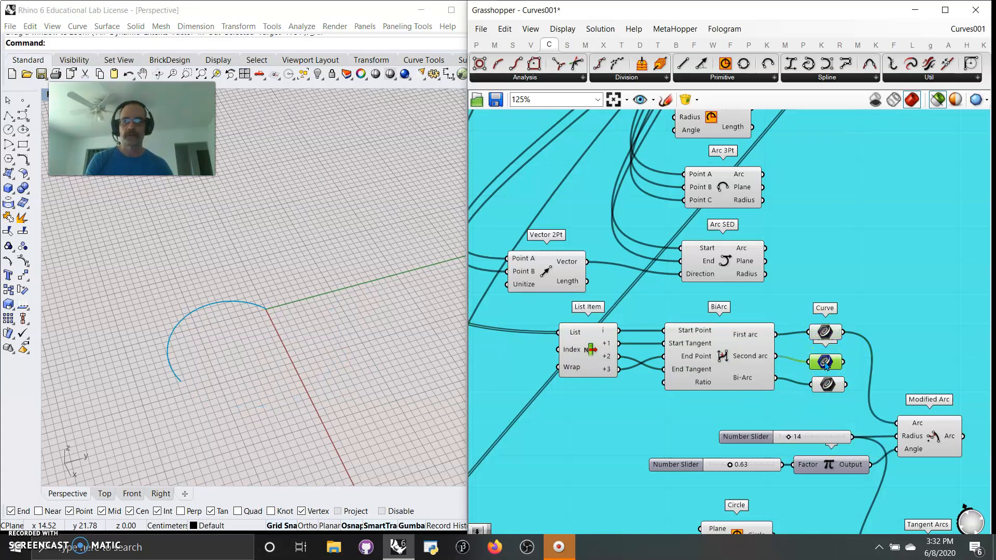
Preview the combined Bi-Arc and Modified Arc, setting Modified Arc's pi factor slider to 1.09 and its radius slider to 10
click(828, 385)
right_drag(813, 414, 761, 309)
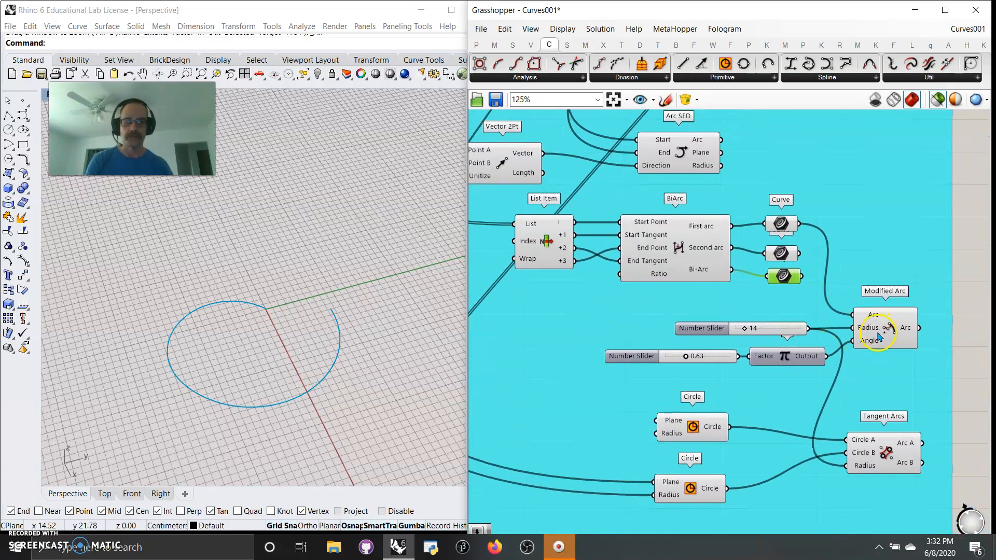
click(882, 338)
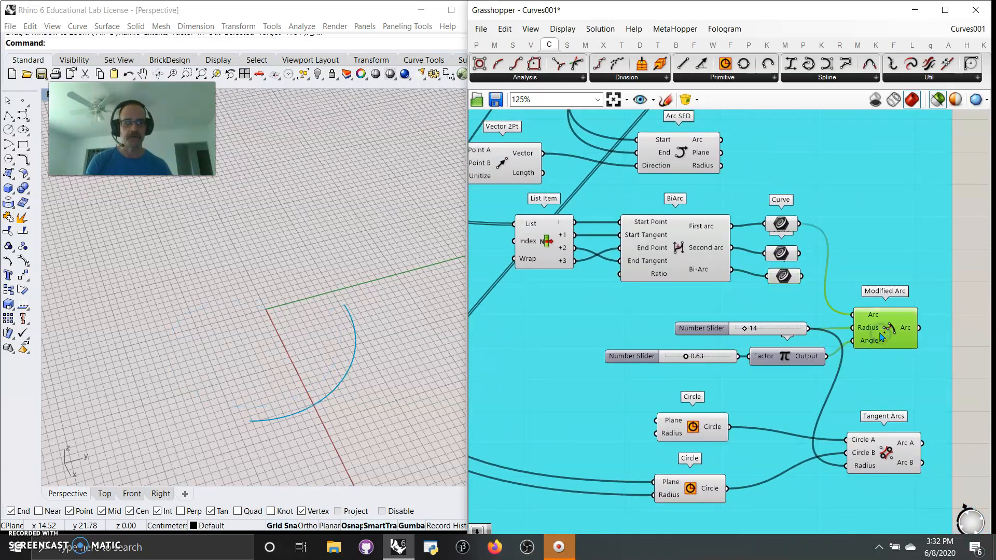
mouse_move(688, 358)
mouse_down()
mouse_move(733, 358)
mouse_move(679, 362)
mouse_move(745, 364)
mouse_move(693, 368)
mouse_move(706, 367)
mouse_up()
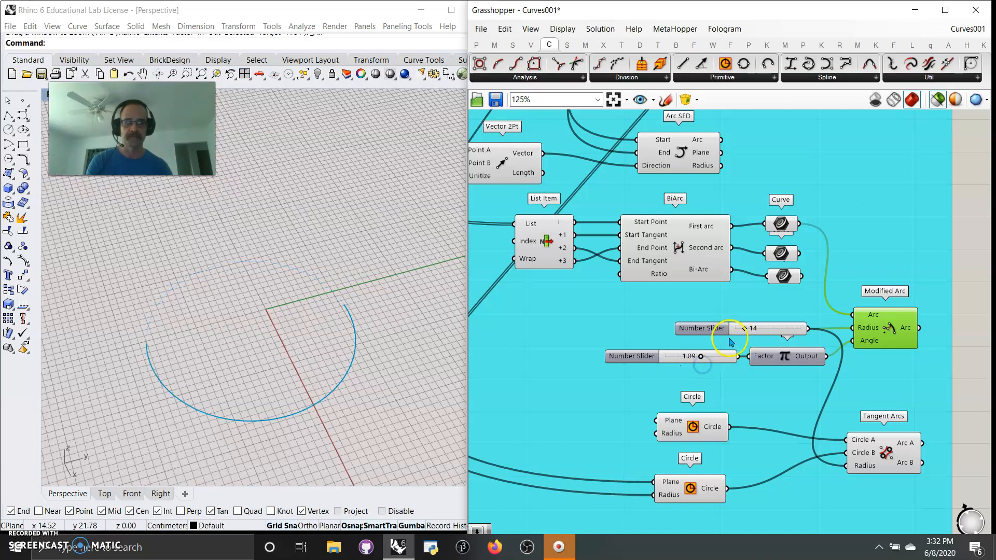
drag(743, 331, 741, 332)
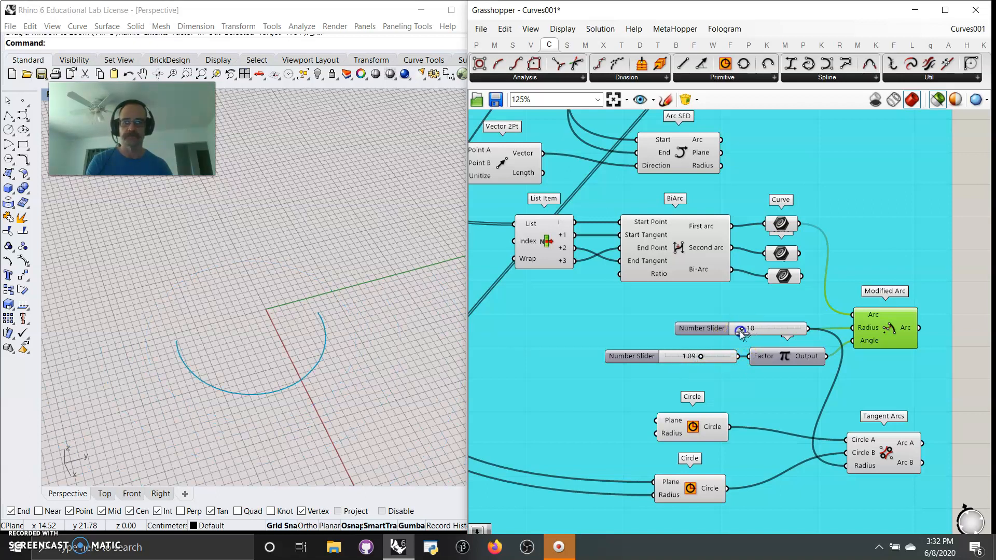
right_drag(786, 371, 742, 276)
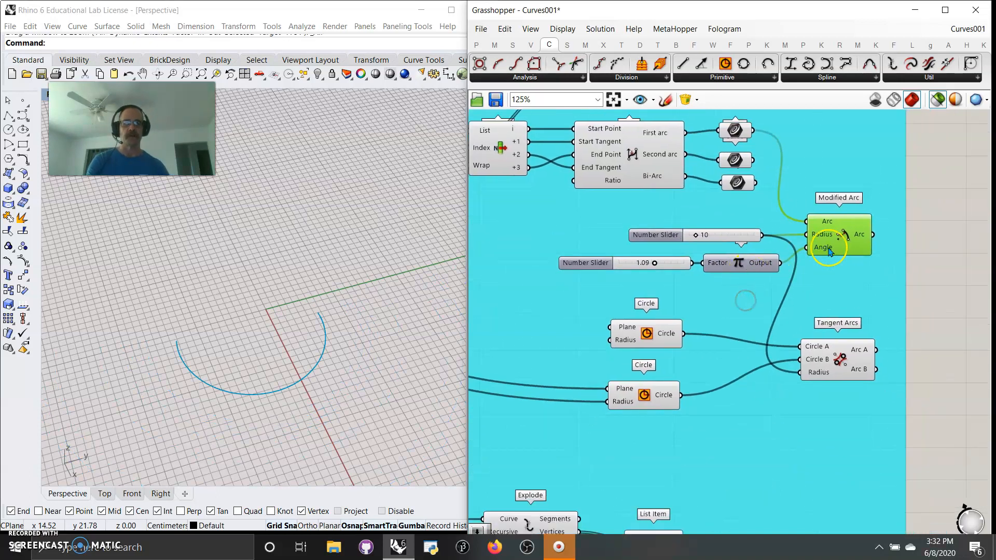
Preview the two Circle components feeding Tangent Arcs one at a time and trace where the second circle's inputs come from
click(658, 325)
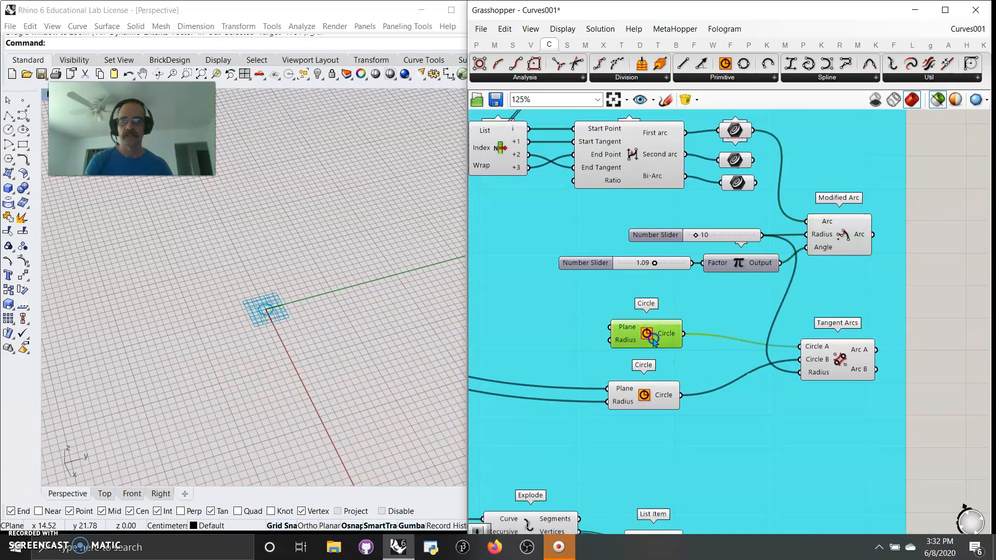
click(646, 398)
right_drag(578, 463, 683, 437)
scroll(649, 421, down, 2)
right_drag(590, 365, 663, 427)
scroll(635, 294, down, 1)
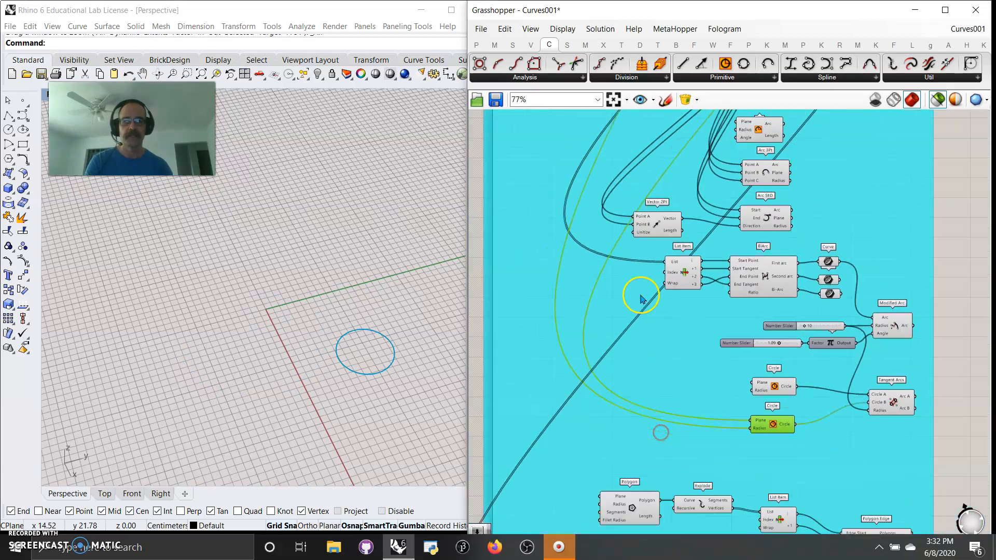
right_drag(685, 371, 584, 275)
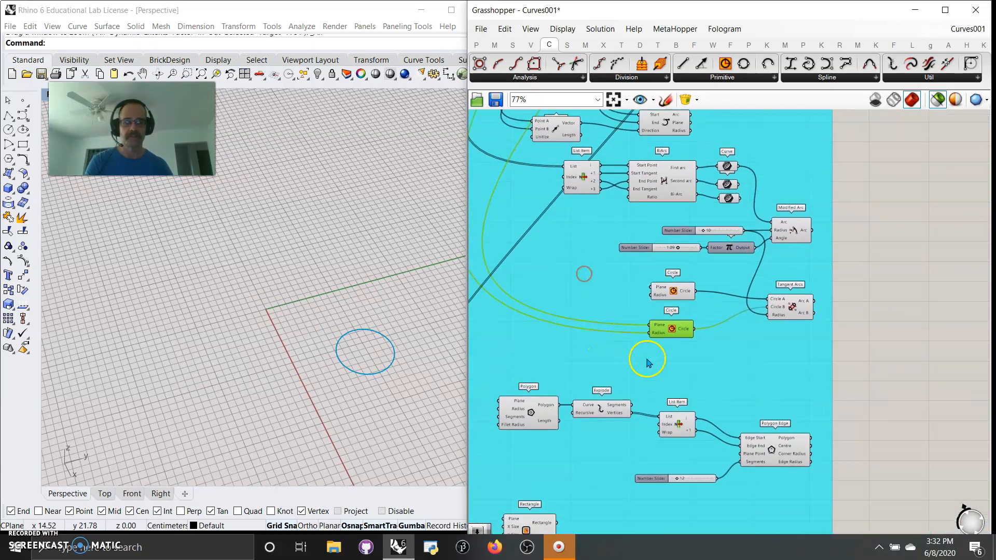
scroll(652, 358, up, 2)
right_drag(696, 358, 691, 375)
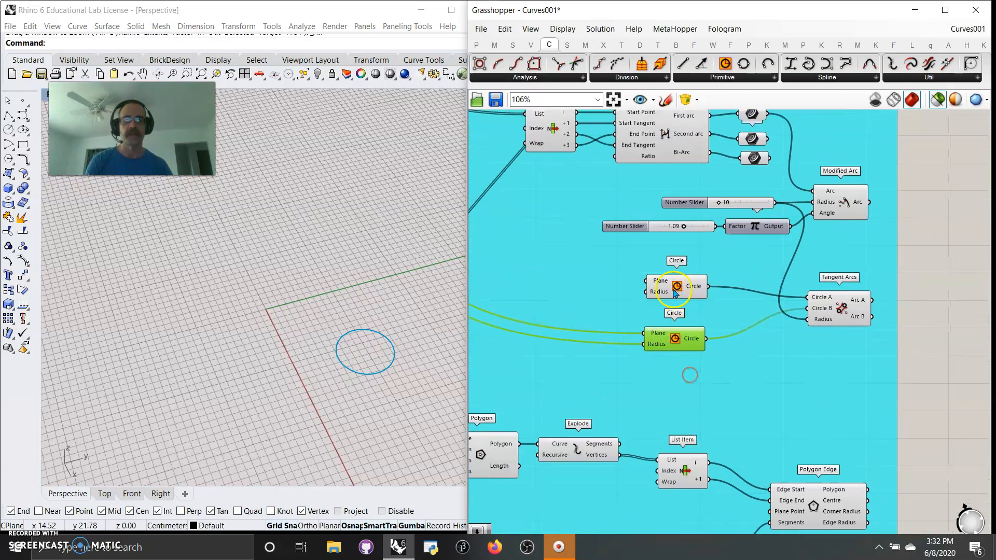
click(676, 288)
click(676, 342)
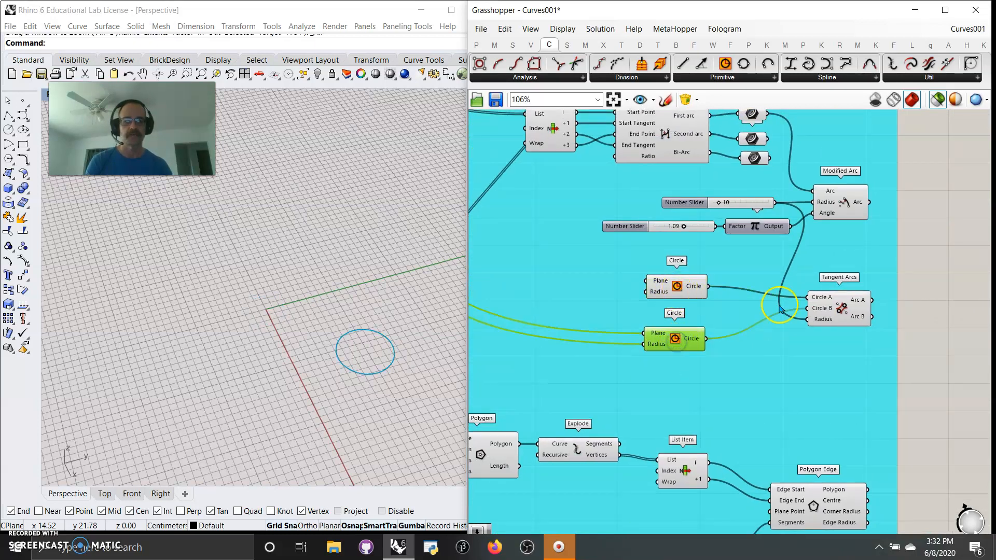
Preview Tangent Arcs together with both of its input circles
shift+click(838, 308)
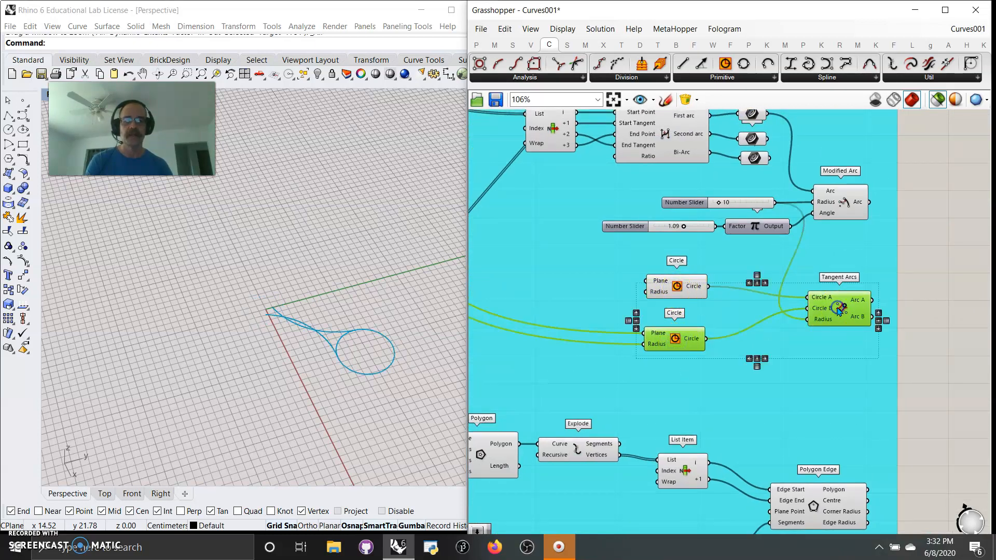
shift+click(670, 289)
right_drag(600, 367, 659, 397)
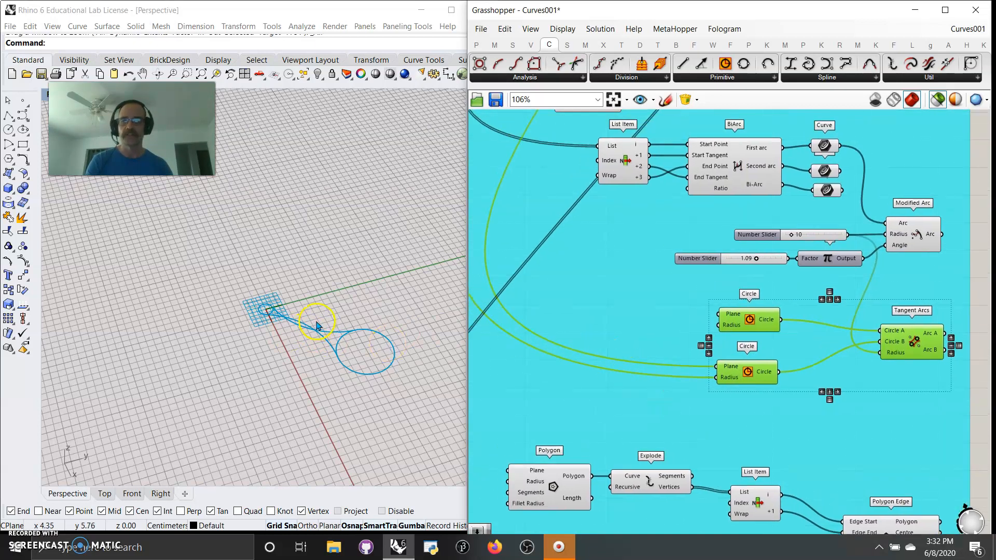
Enlarge the second input circle of Tangent Arcs by increasing its upstream number slider while the tangent arcs stay previewed
scroll(598, 270, down, 3)
right_drag(595, 248, 600, 400)
right_drag(613, 207, 583, 443)
right_drag(594, 281, 608, 458)
scroll(570, 289, up, 6)
click(538, 275)
drag(538, 275, 576, 273)
Preview the Polygon, Explode, List Item and Polygon Edge components one after another
scroll(652, 352, down, 10)
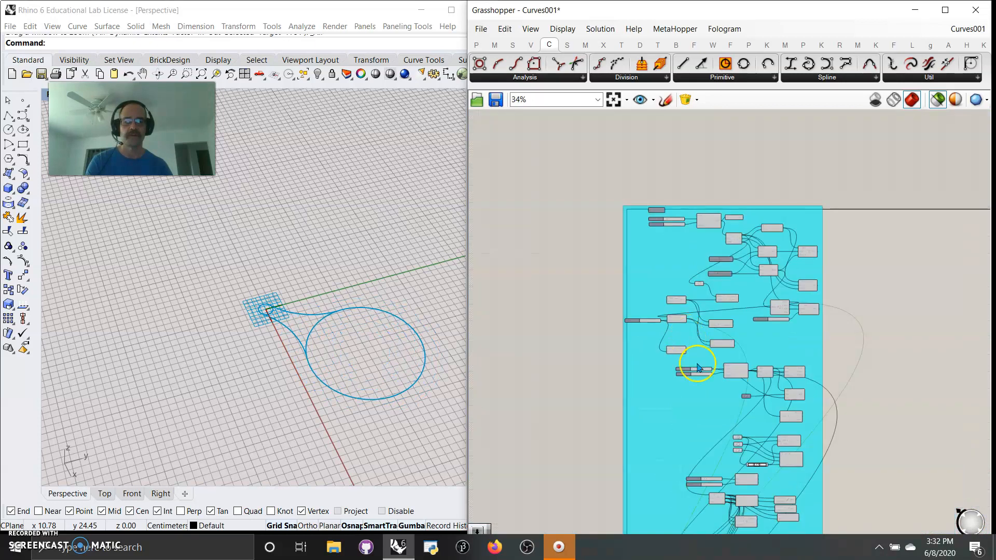
right_drag(698, 368, 680, 241)
right_drag(670, 436, 638, 277)
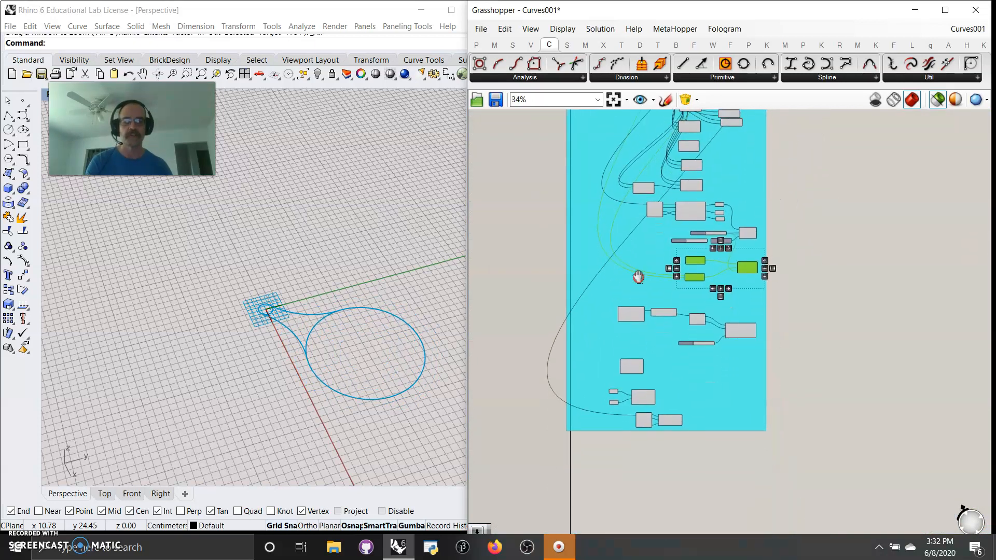
scroll(643, 272, down, 2)
scroll(656, 272, up, 5)
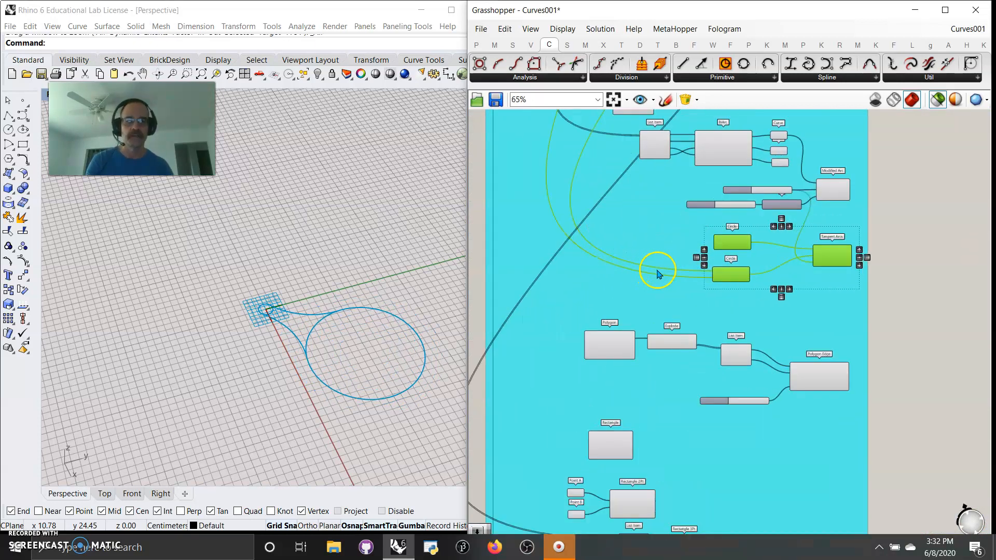
scroll(658, 274, up, 3)
right_drag(716, 313, 676, 236)
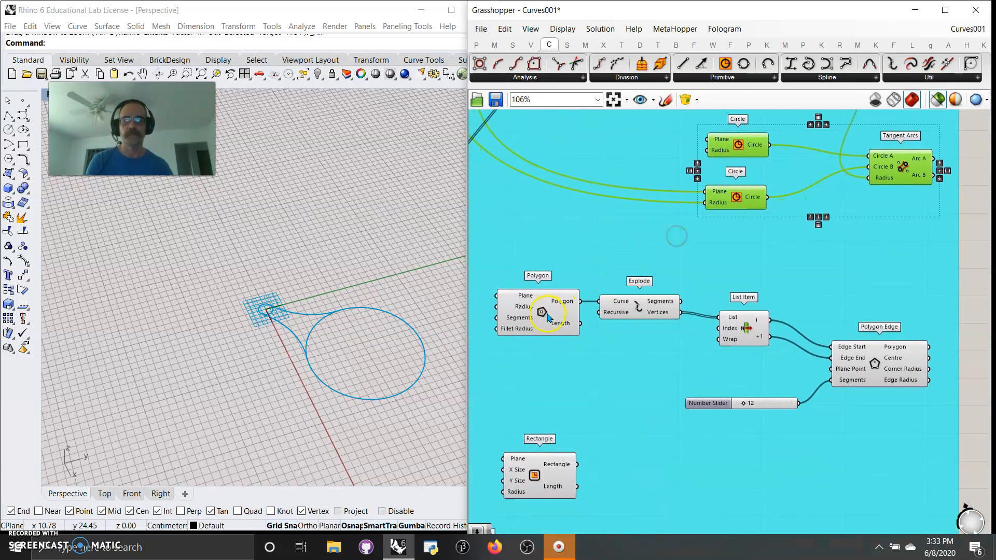
right_drag(541, 366, 554, 315)
click(549, 277)
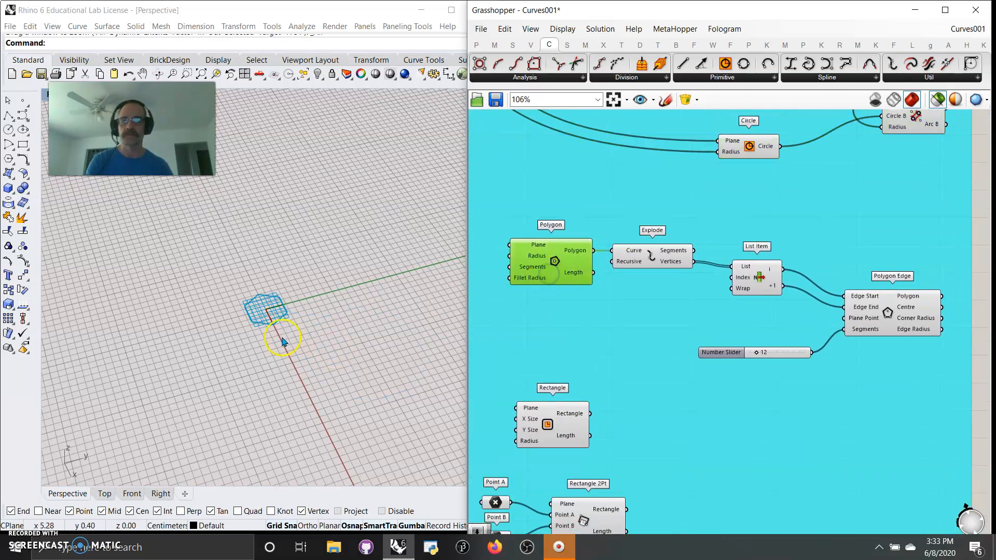
scroll(283, 342, up, 4)
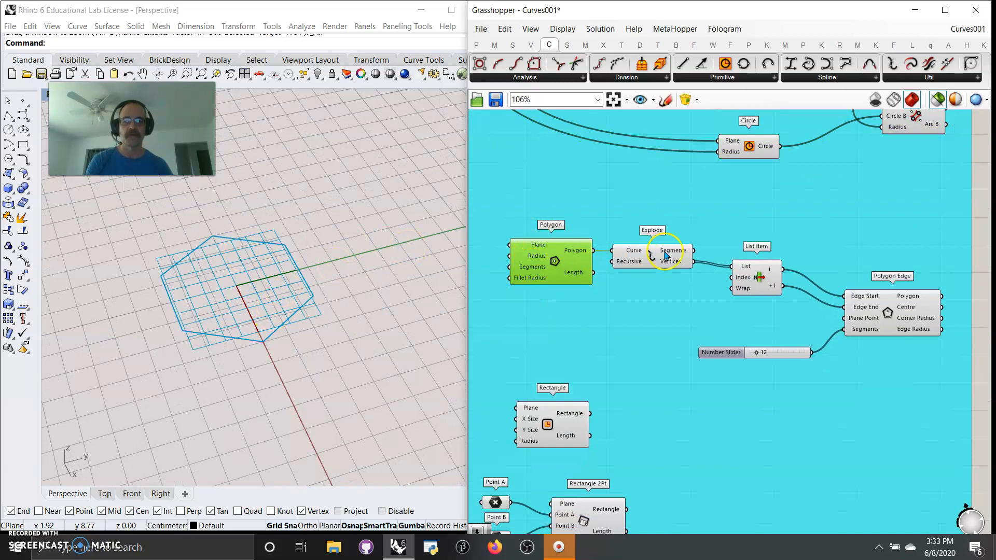
click(657, 259)
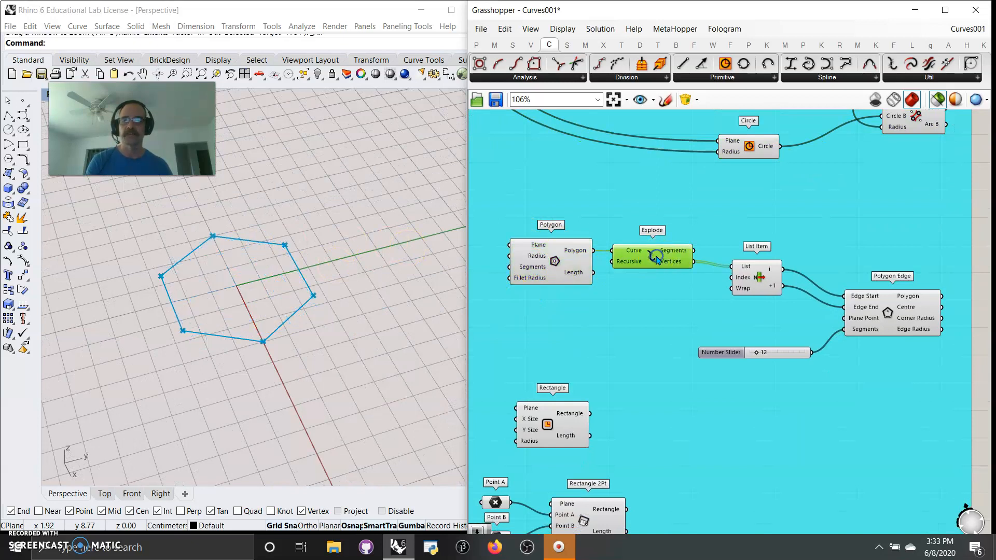
click(759, 281)
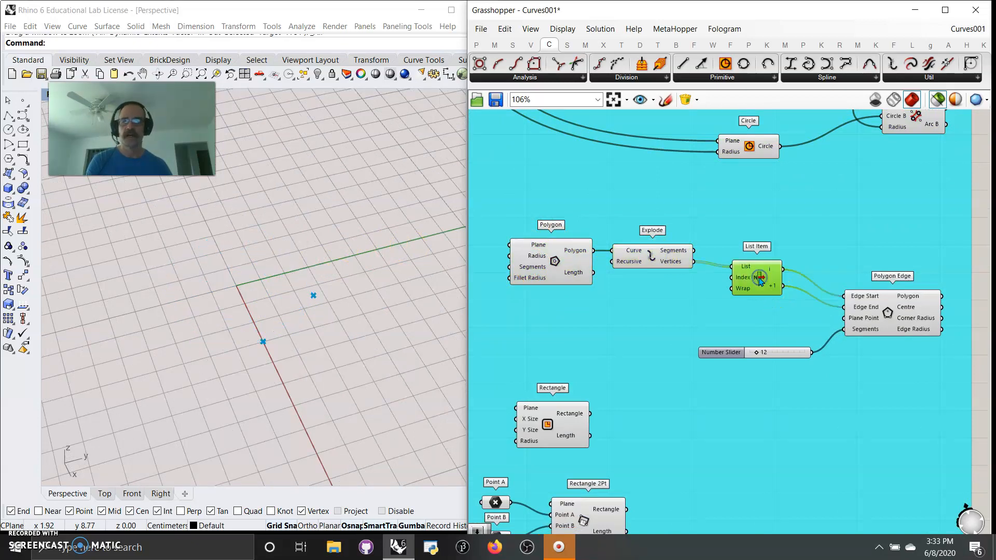
click(875, 319)
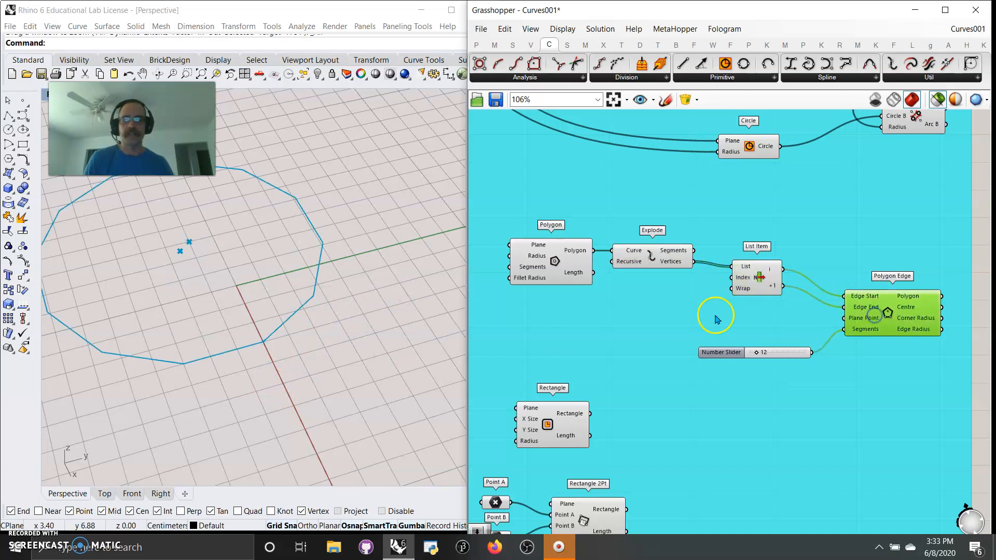
Preview Polygon together with Polygon Edge and set Polygon Edge's segments slider to 11
shift+click(540, 273)
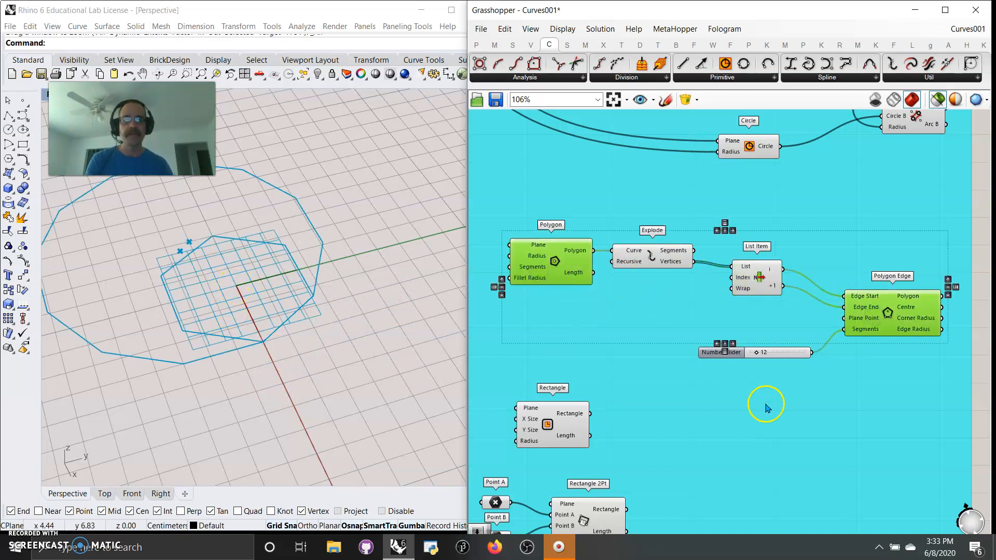
drag(757, 357, 759, 359)
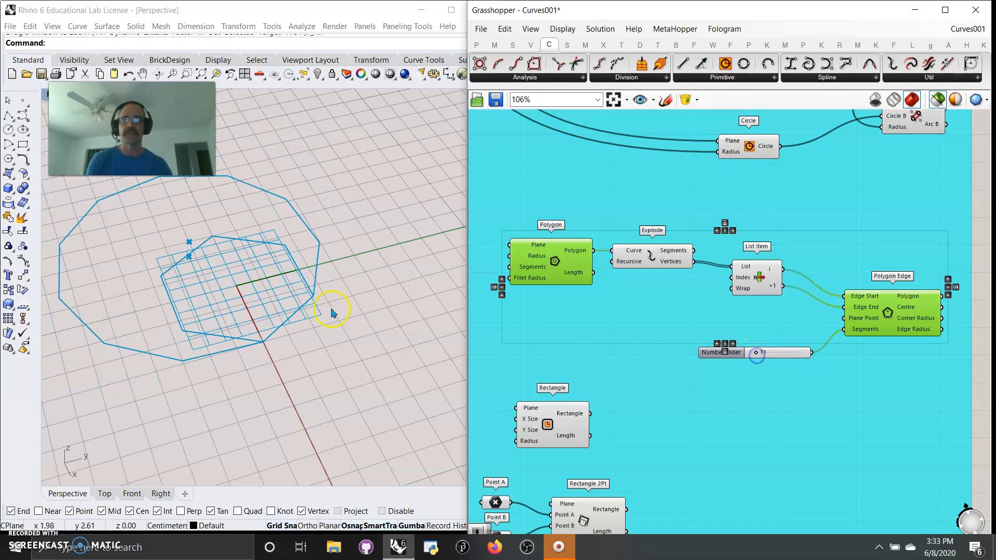
shift+right_drag(260, 287, 289, 300)
Preview the Rectangle component alone in the Perspective viewport
right_drag(653, 419, 705, 288)
click(608, 293)
right_drag(729, 354, 750, 274)
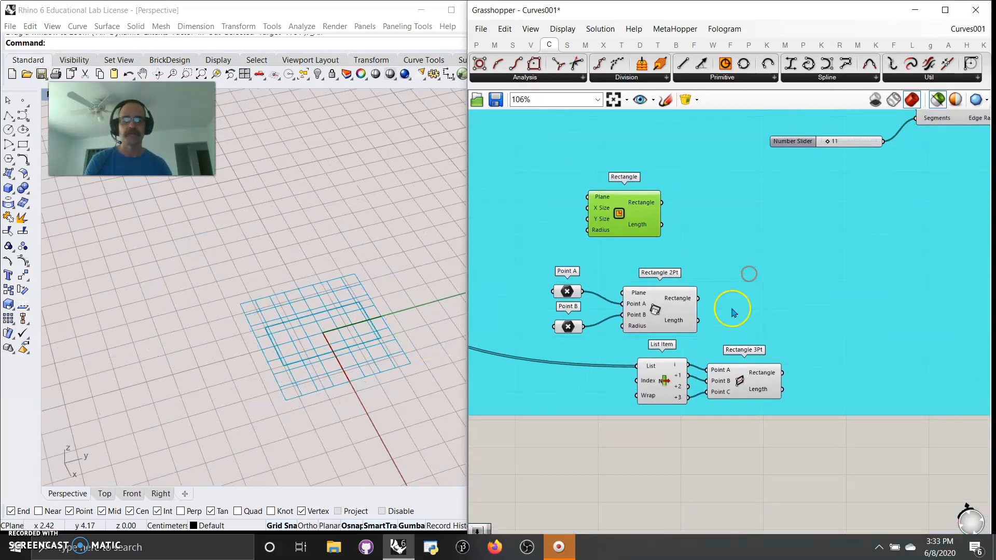
Preview Rectangle 2Pt and its Point A and Point B parameters one at a time
click(656, 313)
click(568, 291)
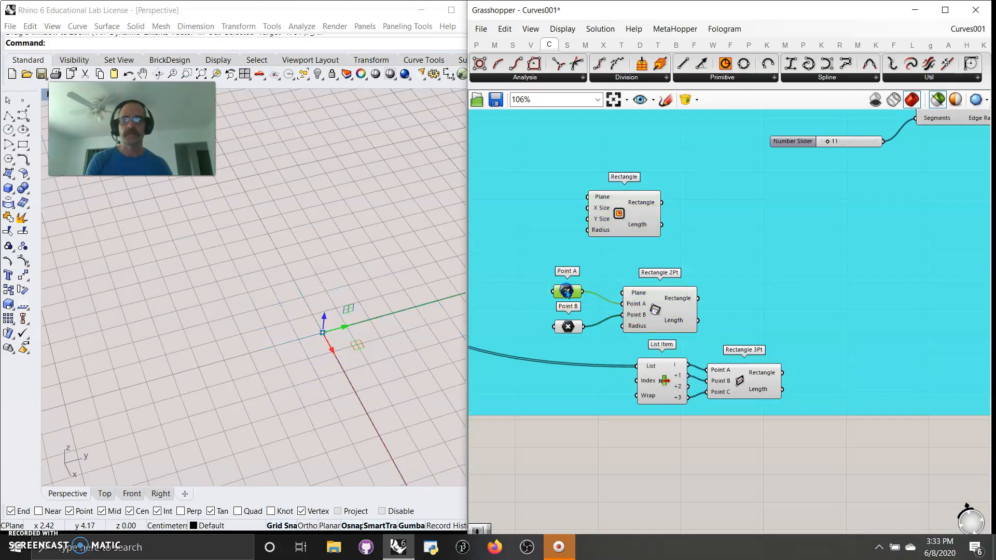
click(569, 326)
scroll(230, 323, down, 5)
right_drag(358, 394, 387, 387)
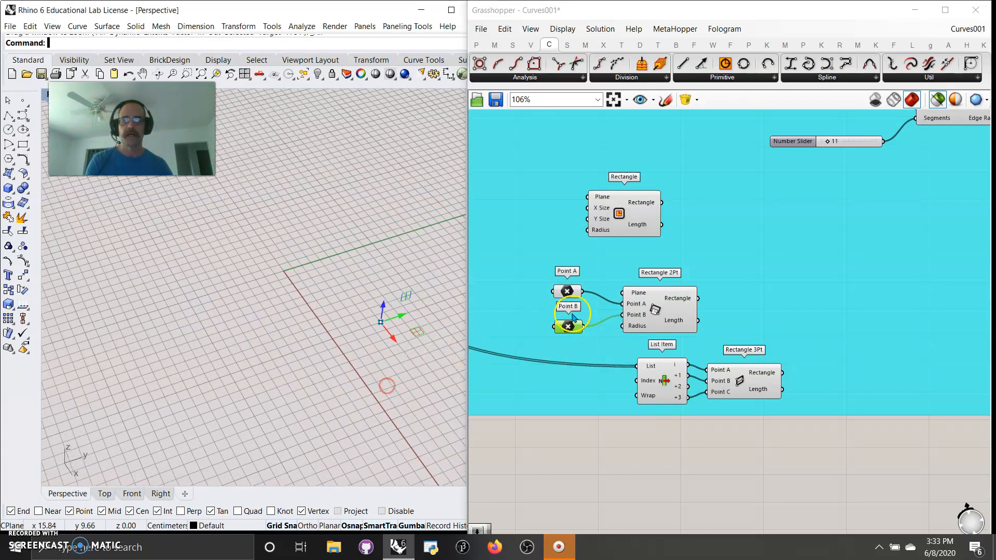
click(569, 293)
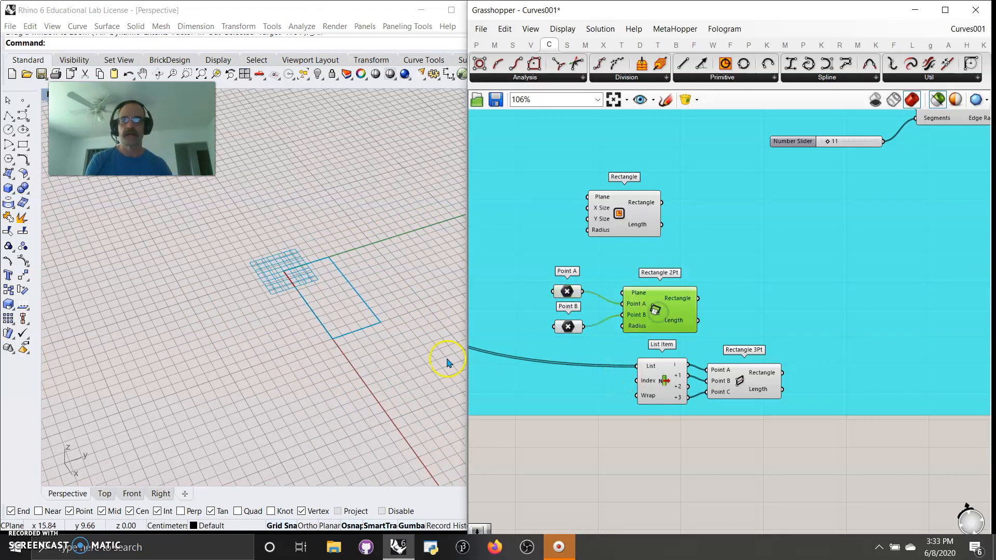
Add a Populate 2D component, wire its Population into the List Item before Rectangle 3Pt, and preview the resulting rectangle
right_drag(603, 456, 622, 427)
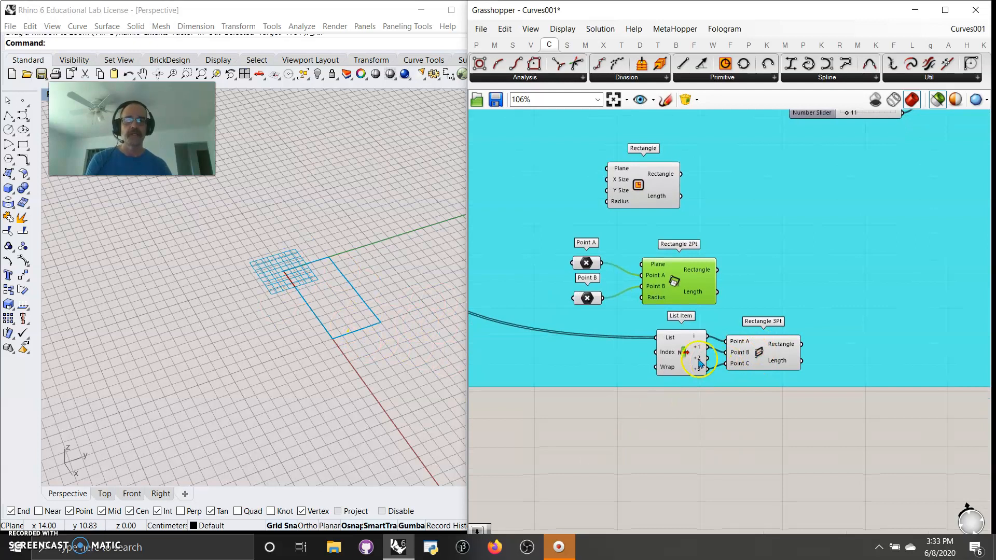
click(683, 355)
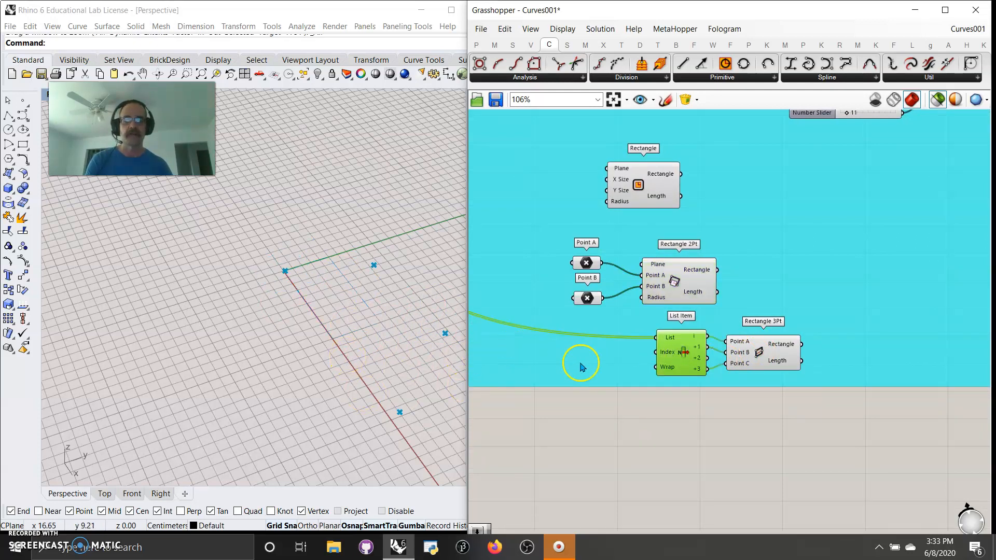
click(531, 44)
drag(605, 63, 571, 366)
drag(656, 341, 655, 339)
drag(577, 378, 584, 366)
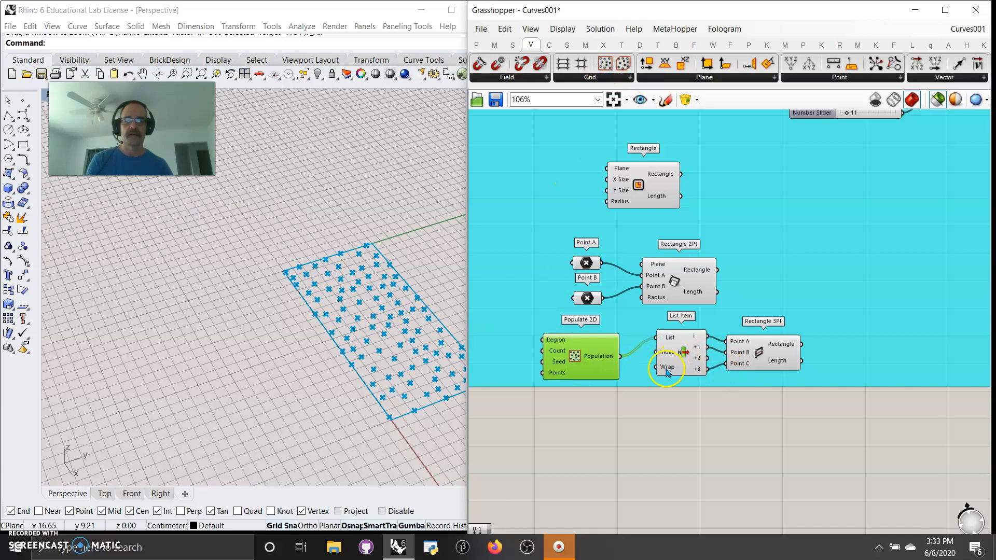
click(762, 357)
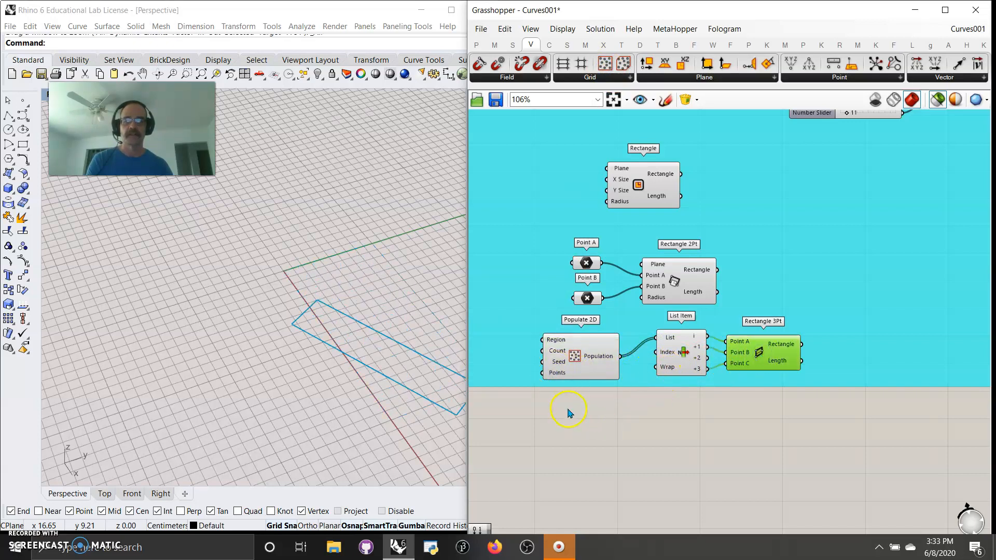
Add a number slider set to 12 and wire it into Populate 2D's Seed input
right_drag(568, 413, 648, 415)
double_click(548, 368)
text(12)
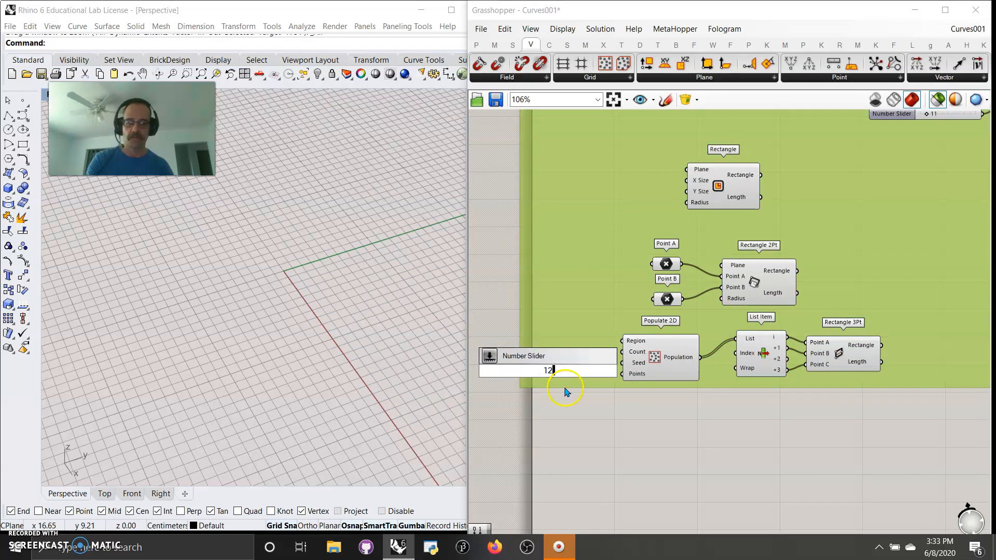
key(Return)
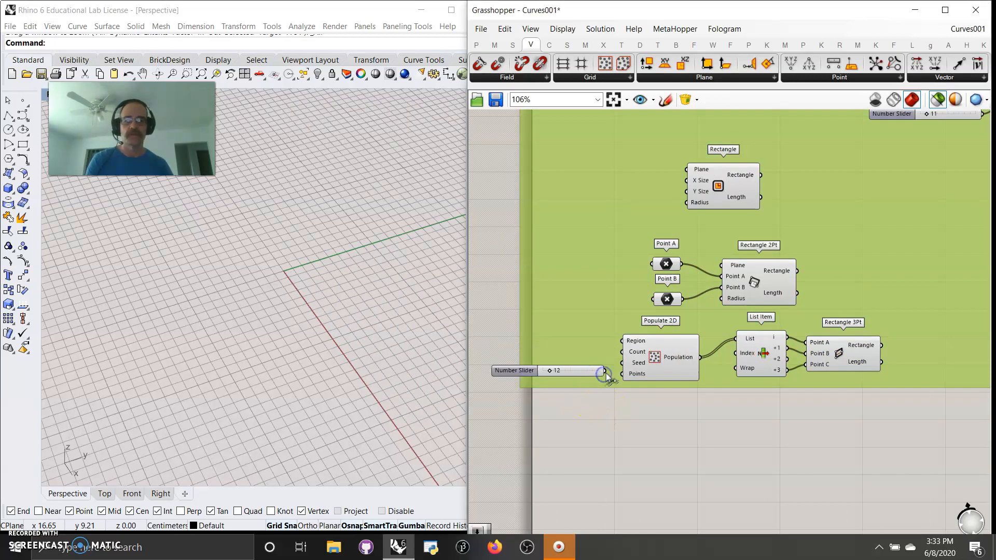
drag(620, 366, 621, 363)
Preview Rectangle 3Pt and increase the Populate 2D seed slider to vary the rectangle
click(830, 358)
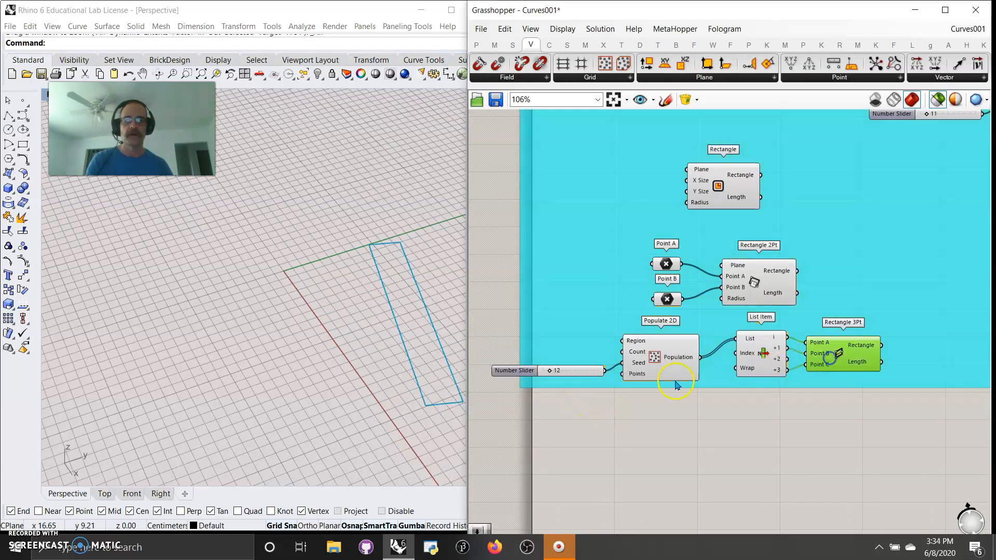
drag(551, 372, 561, 373)
scroll(716, 418, down, 2)
scroll(717, 416, down, 4)
right_drag(778, 414, 714, 495)
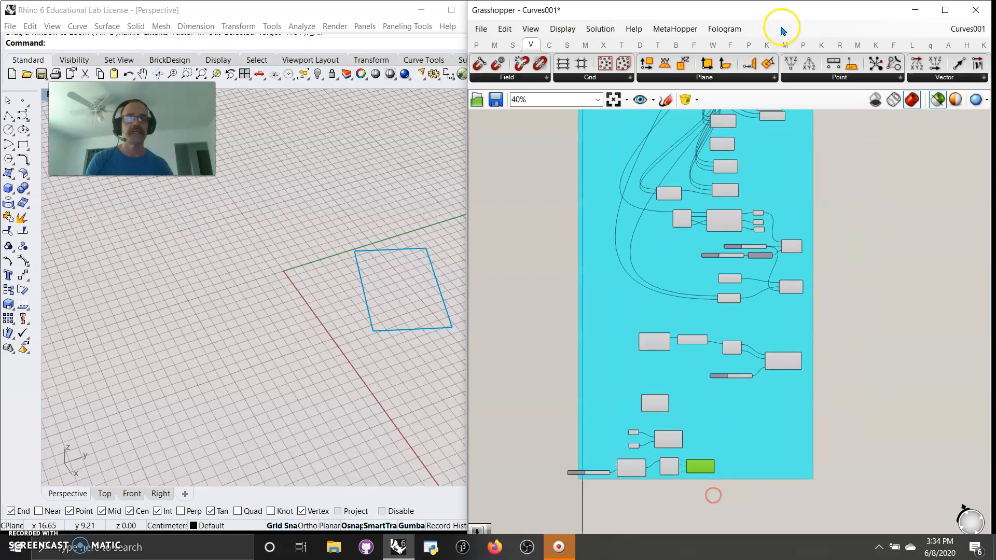
Examine the Curve component groups Primitive, Spline, Division, Analysis and Util, and view the whole Curves001 definition
click(549, 45)
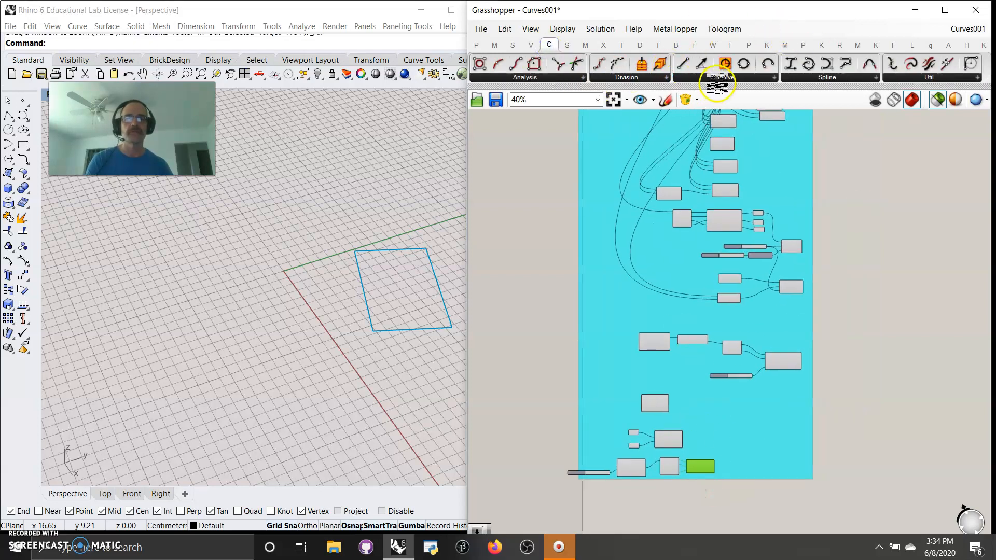
click(719, 78)
click(833, 77)
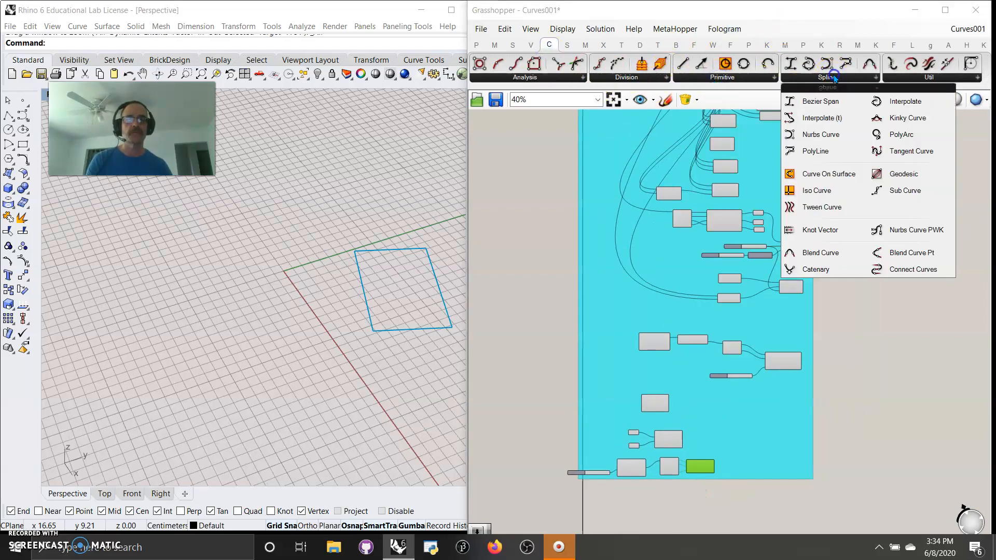
click(640, 79)
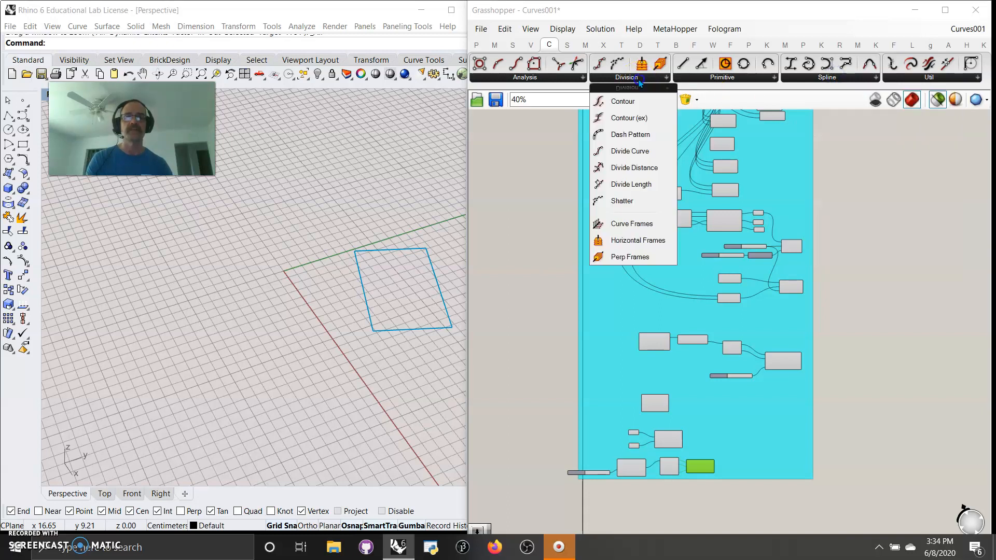
click(552, 79)
click(965, 78)
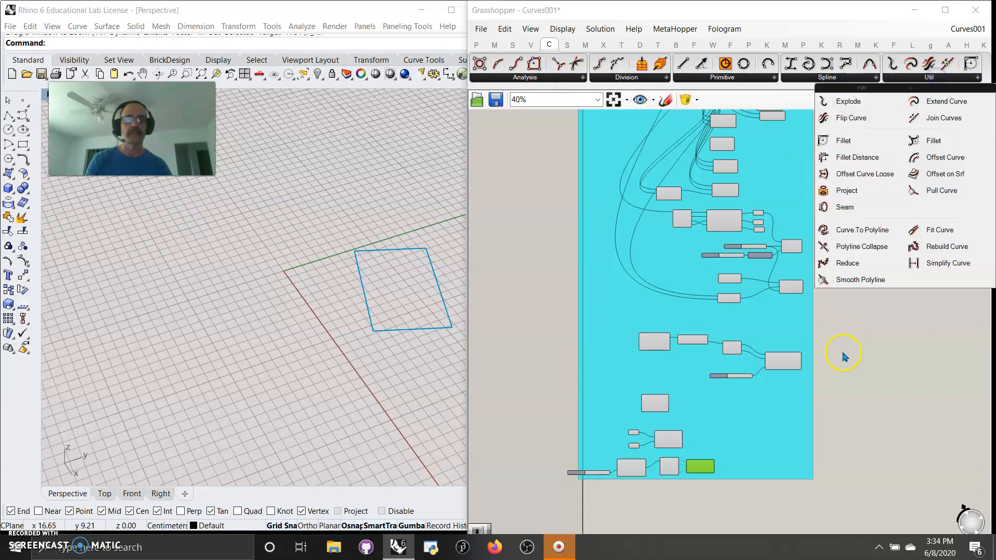
scroll(844, 357, down, 5)
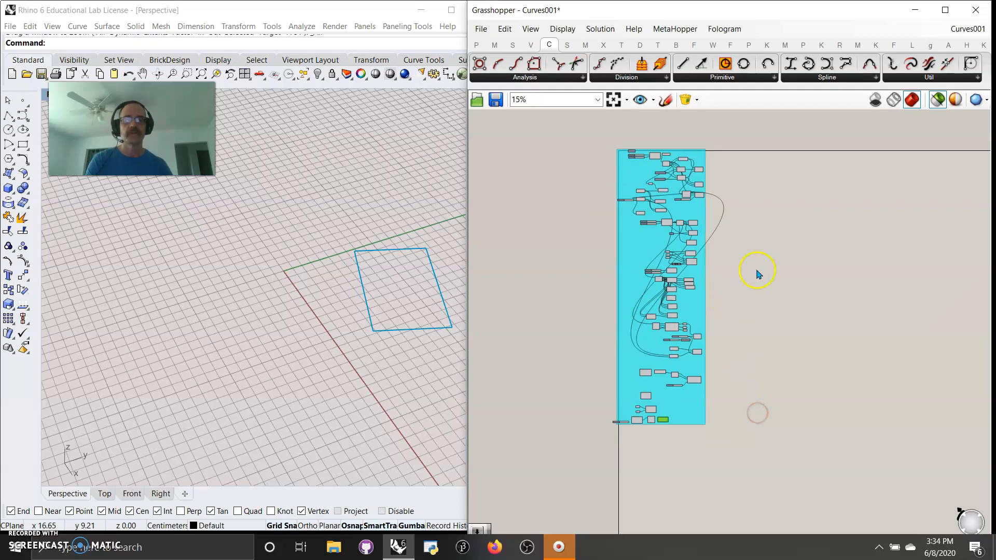
right_drag(757, 271, 729, 333)
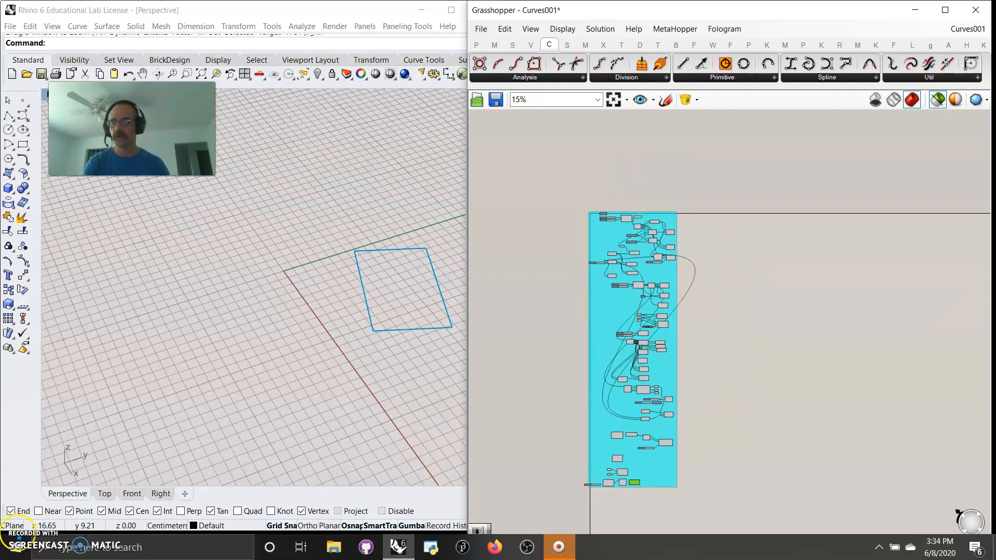